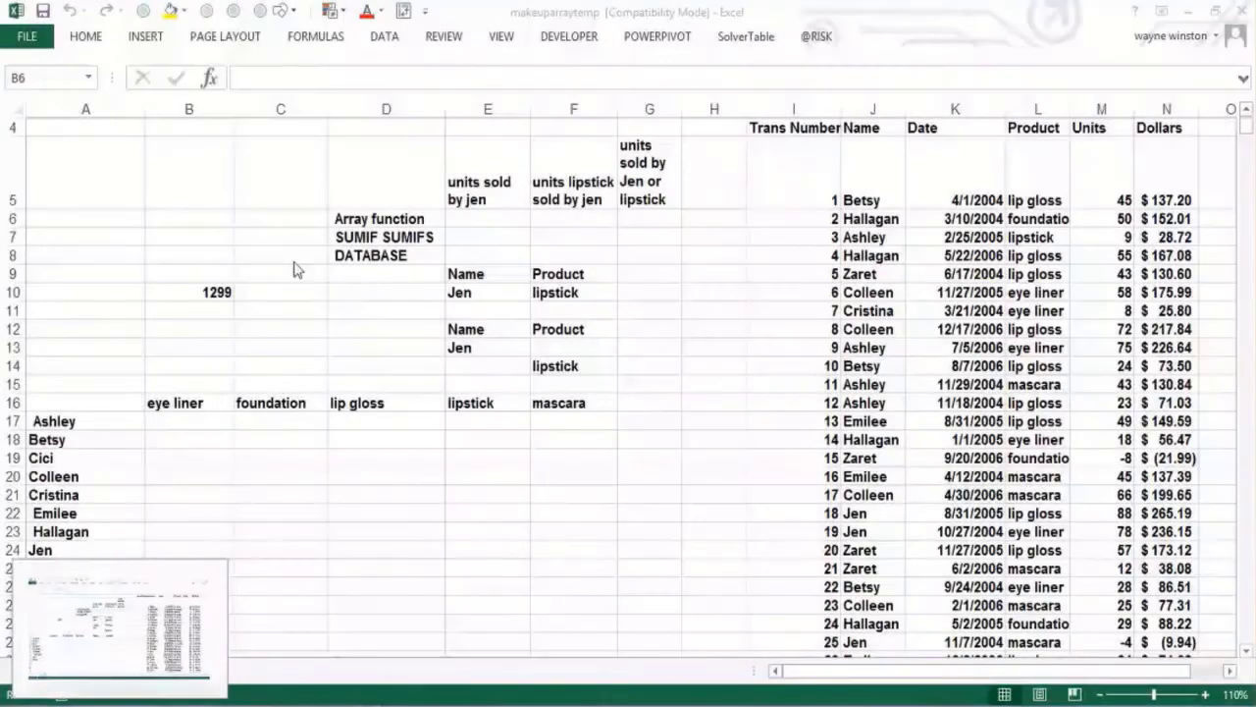
# Examine the transaction table's columns: Trans Number, Name, Date, Product, Units and Dollars
pyautogui.press('Up')
pyautogui.press('Up')
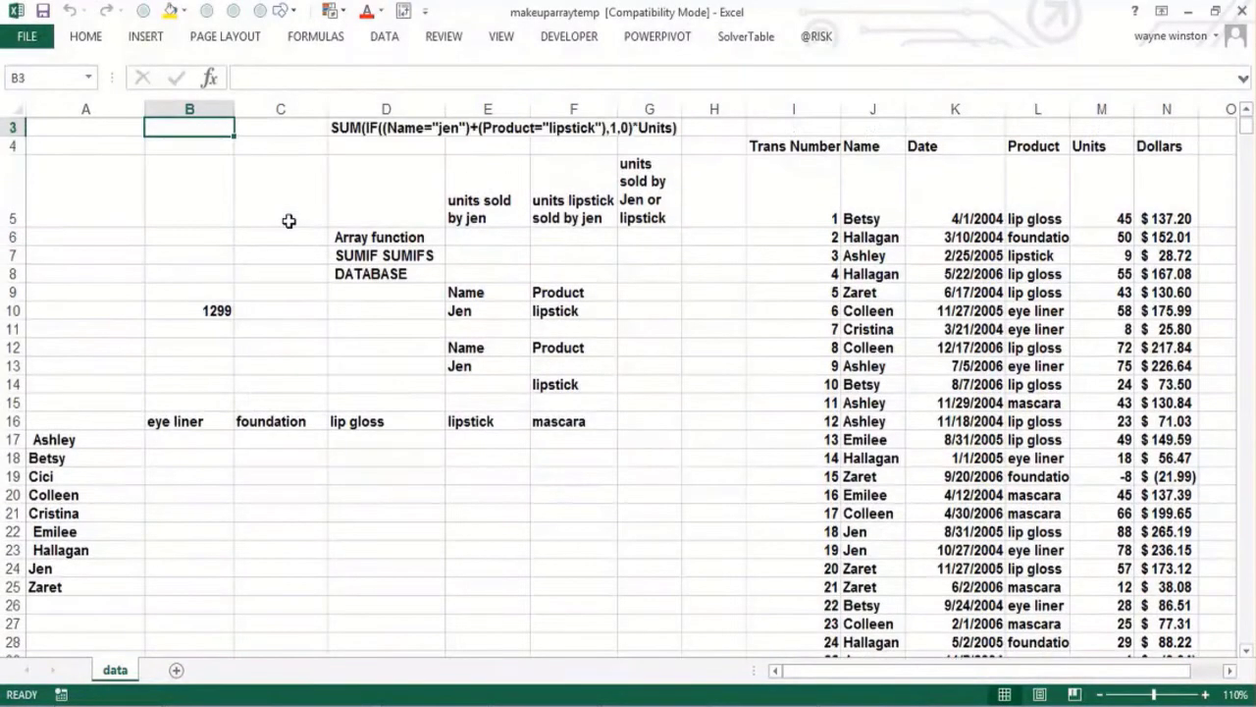
pyautogui.press('Left')
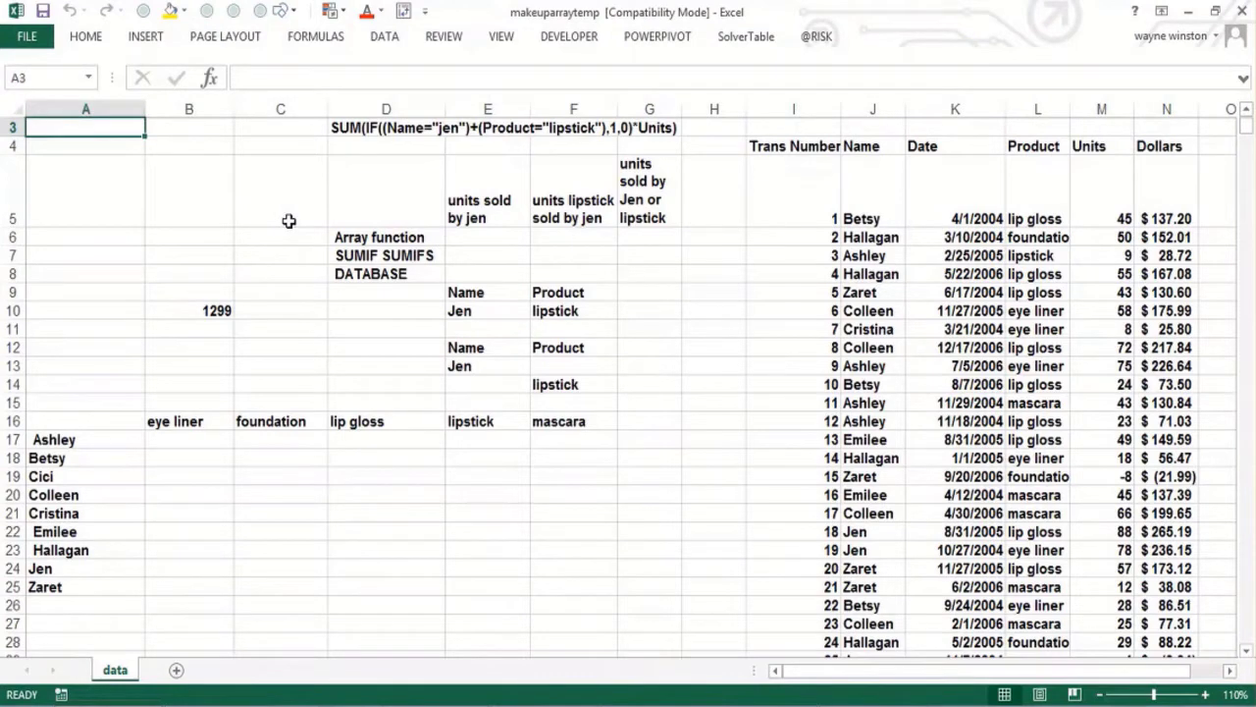
pyautogui.press('Up')
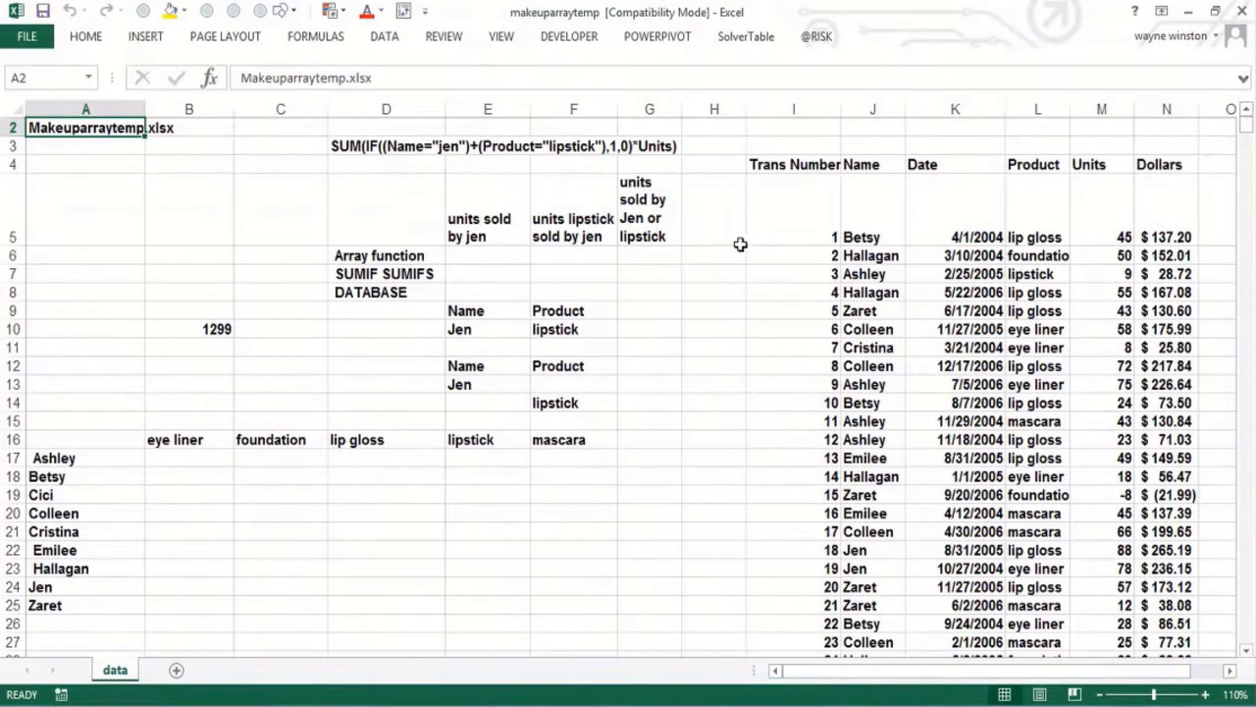
pyautogui.click(804, 213)
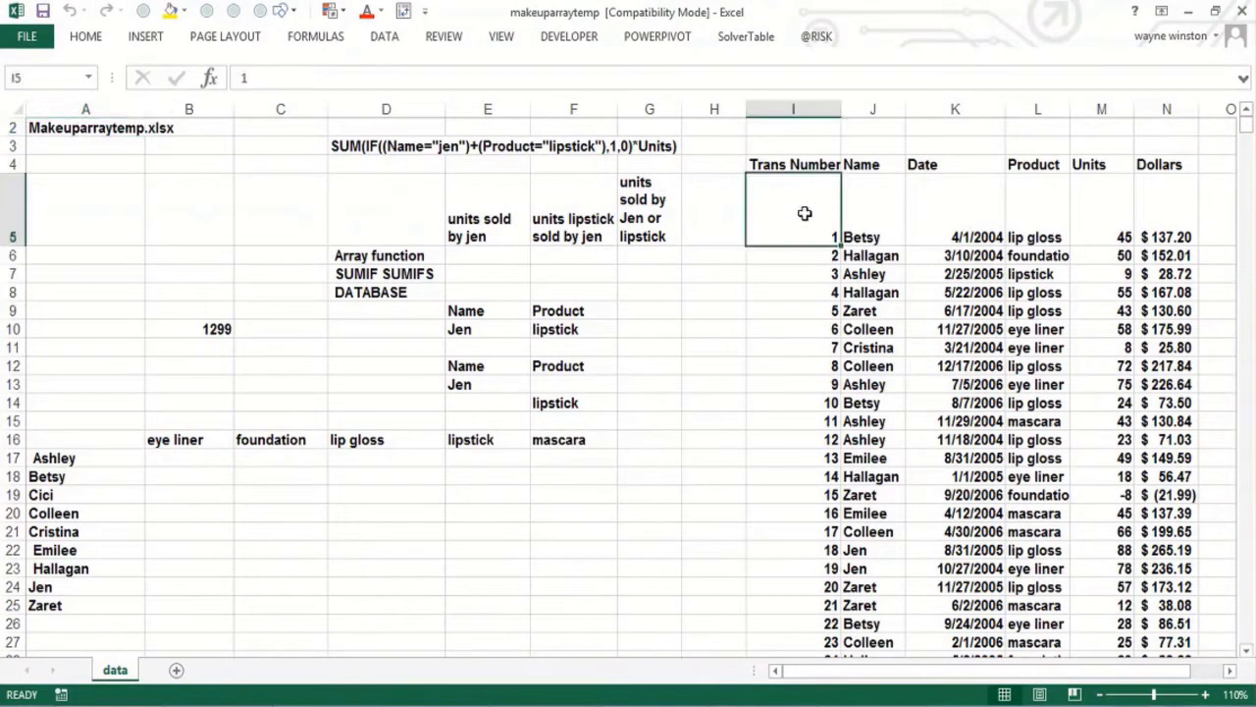
pyautogui.click(876, 223)
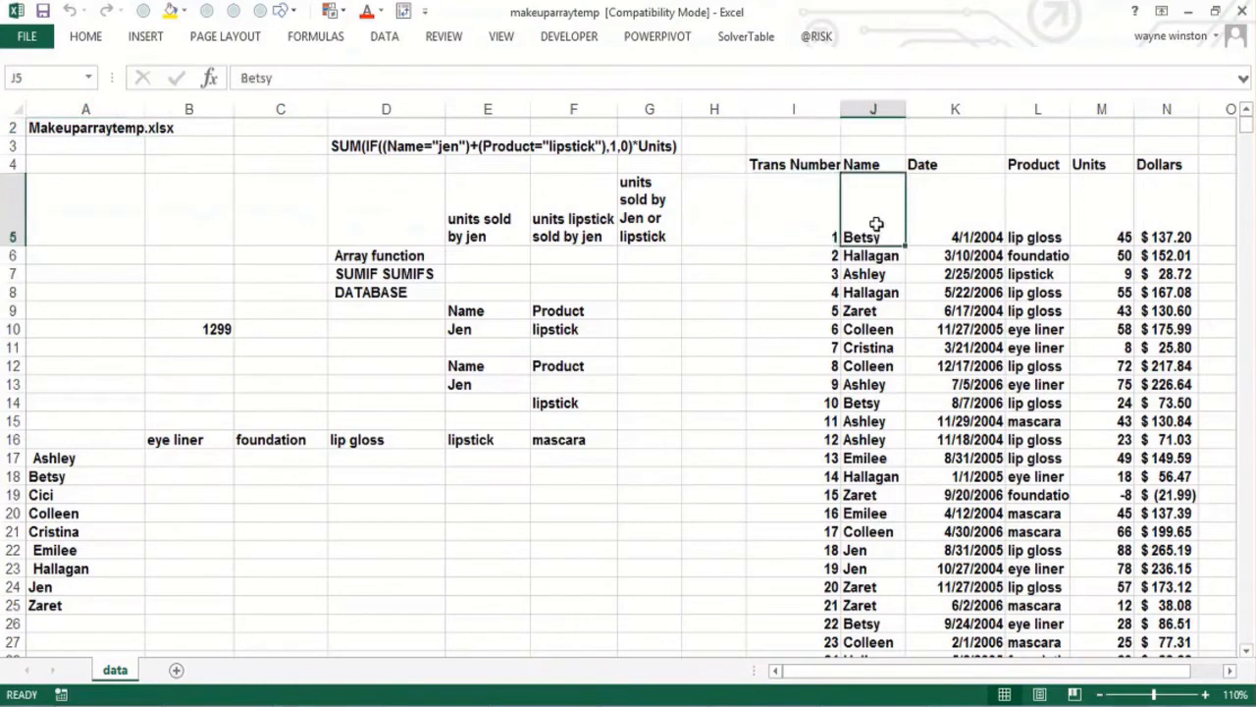
pyautogui.click(934, 233)
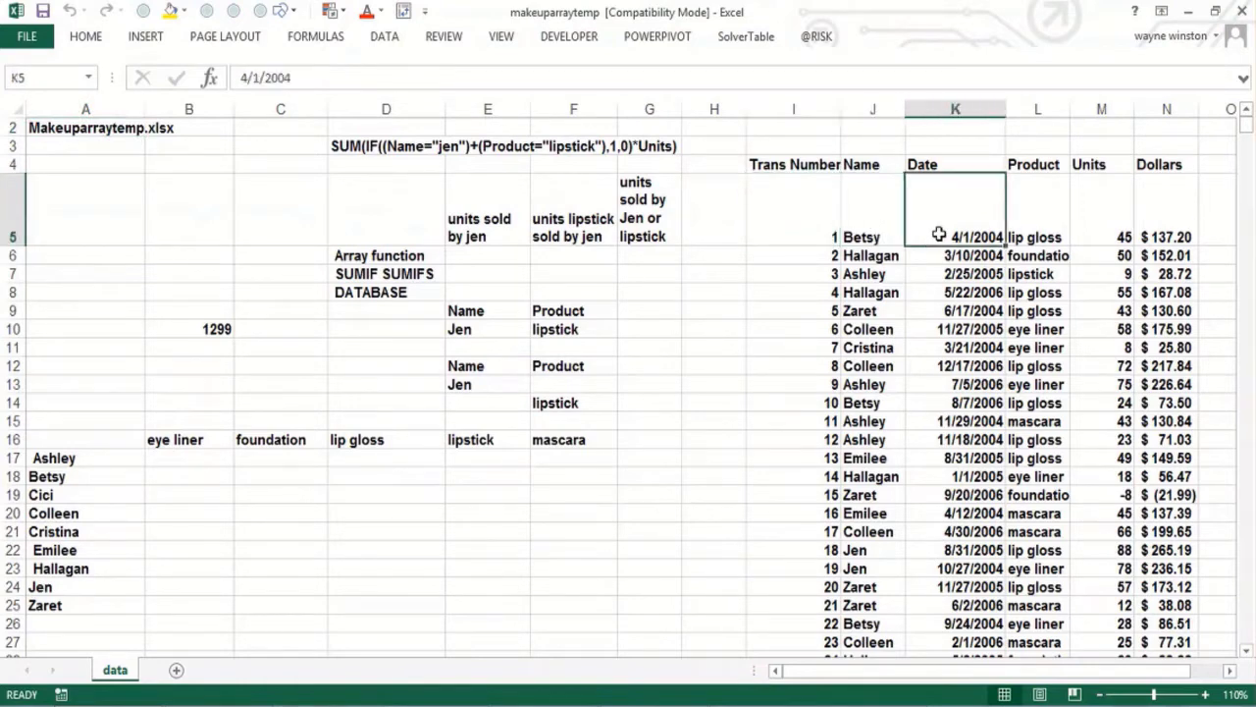
pyautogui.click(1045, 235)
pyautogui.click(1109, 235)
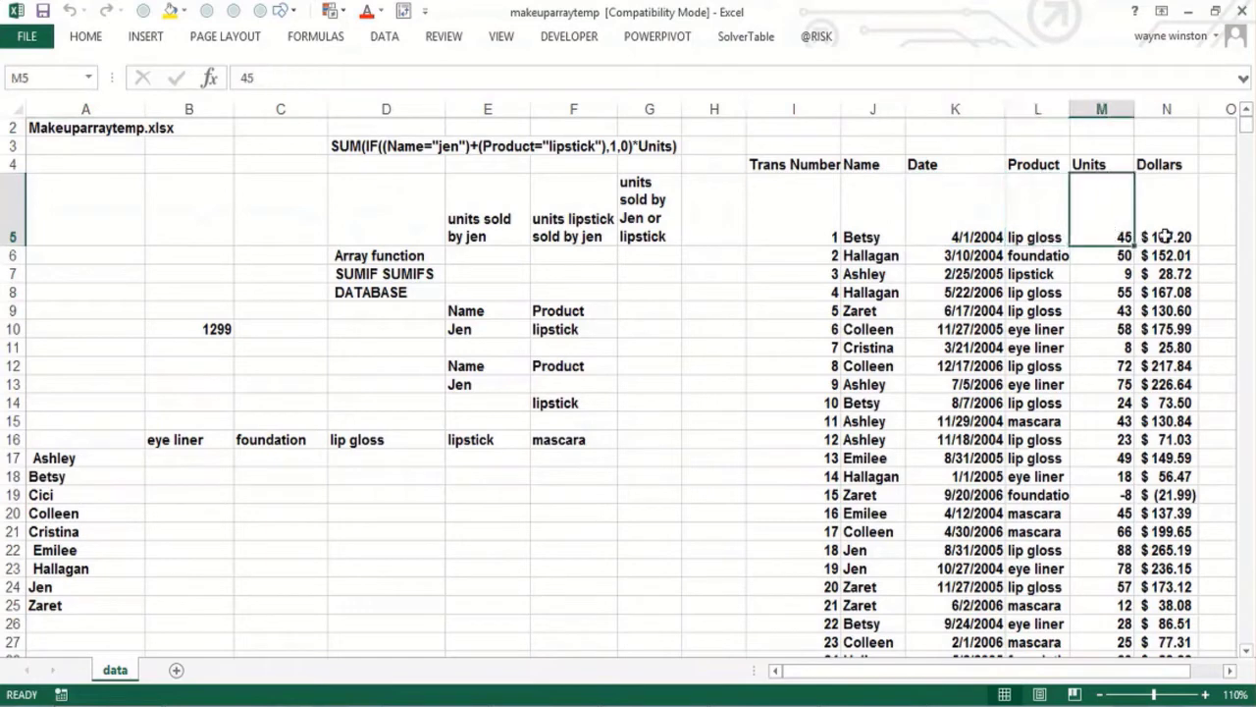
pyautogui.click(1166, 236)
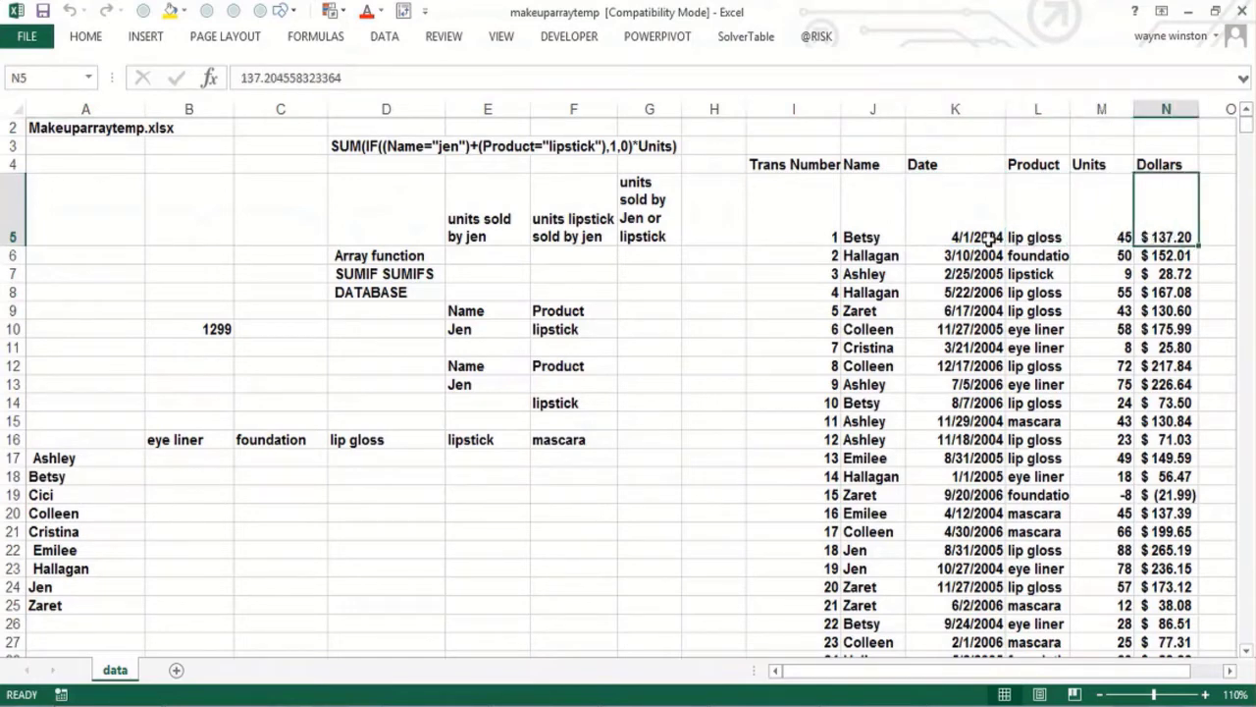
pyautogui.click(493, 271)
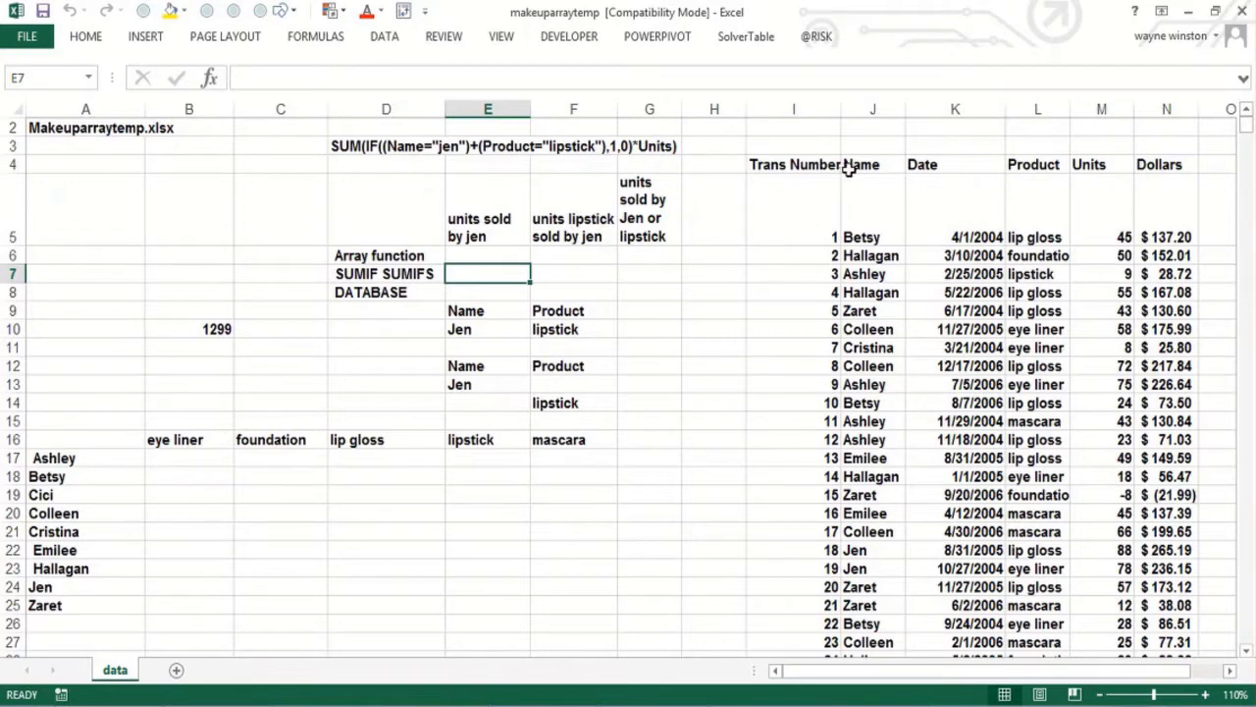
pyautogui.click(864, 235)
pyautogui.click(928, 225)
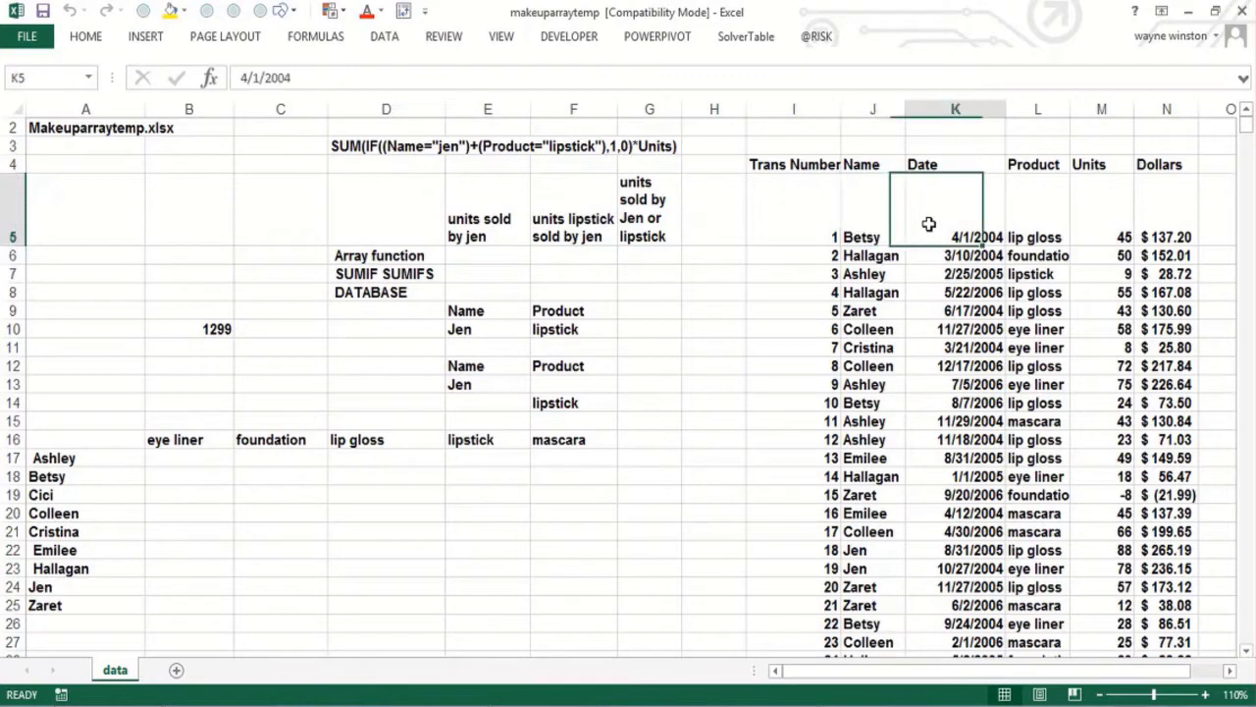
pyautogui.click(1011, 233)
# Create named ranges for the Name through Dollars columns, J4:N1904, using only the top row as names
pyautogui.click(882, 174)
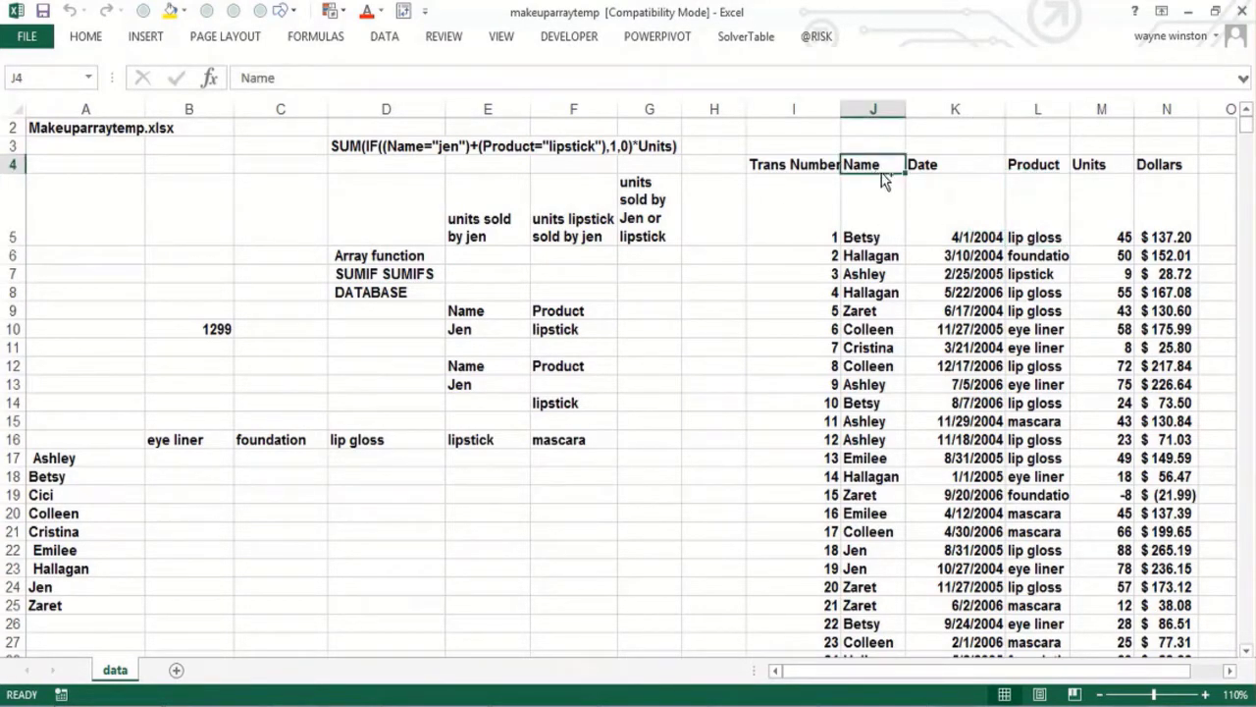
pyautogui.hotkey('ctrl', 'shift', 'Right')
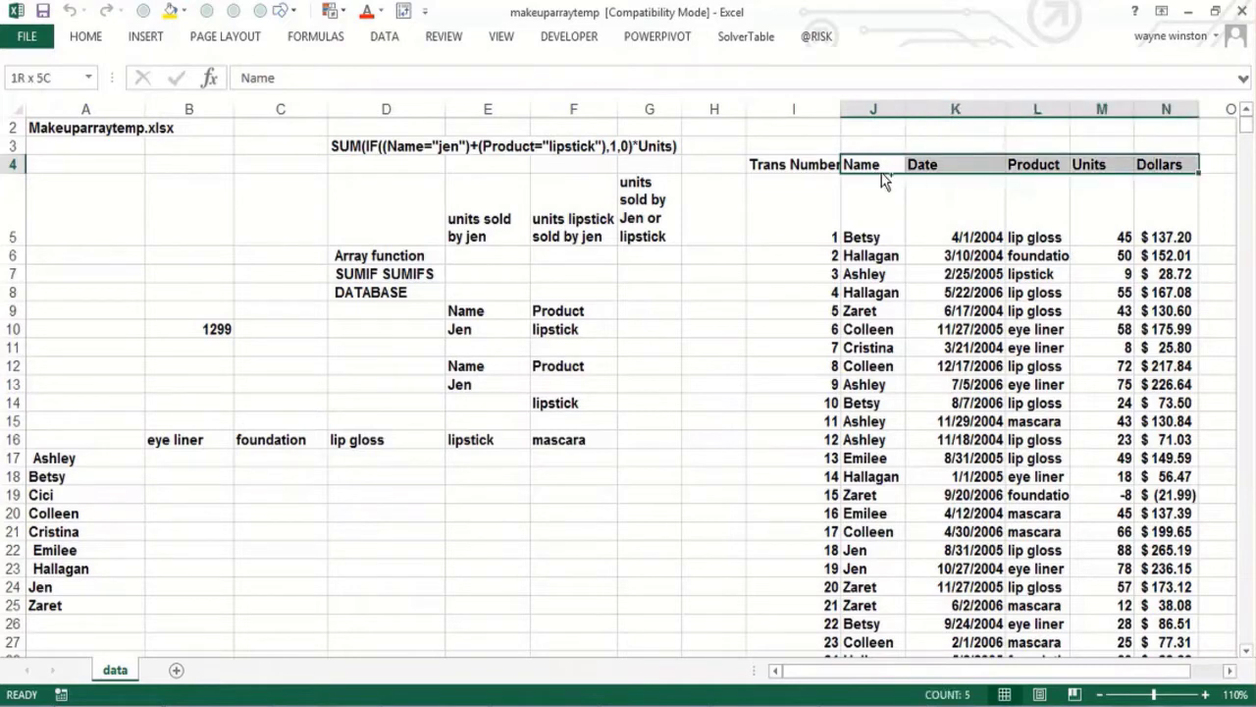
pyautogui.press('Left')
pyautogui.press('Right')
pyautogui.hotkey('ctrl', 'shift', 'Right')
pyautogui.hotkey('ctrl', 'shift', 'Down')
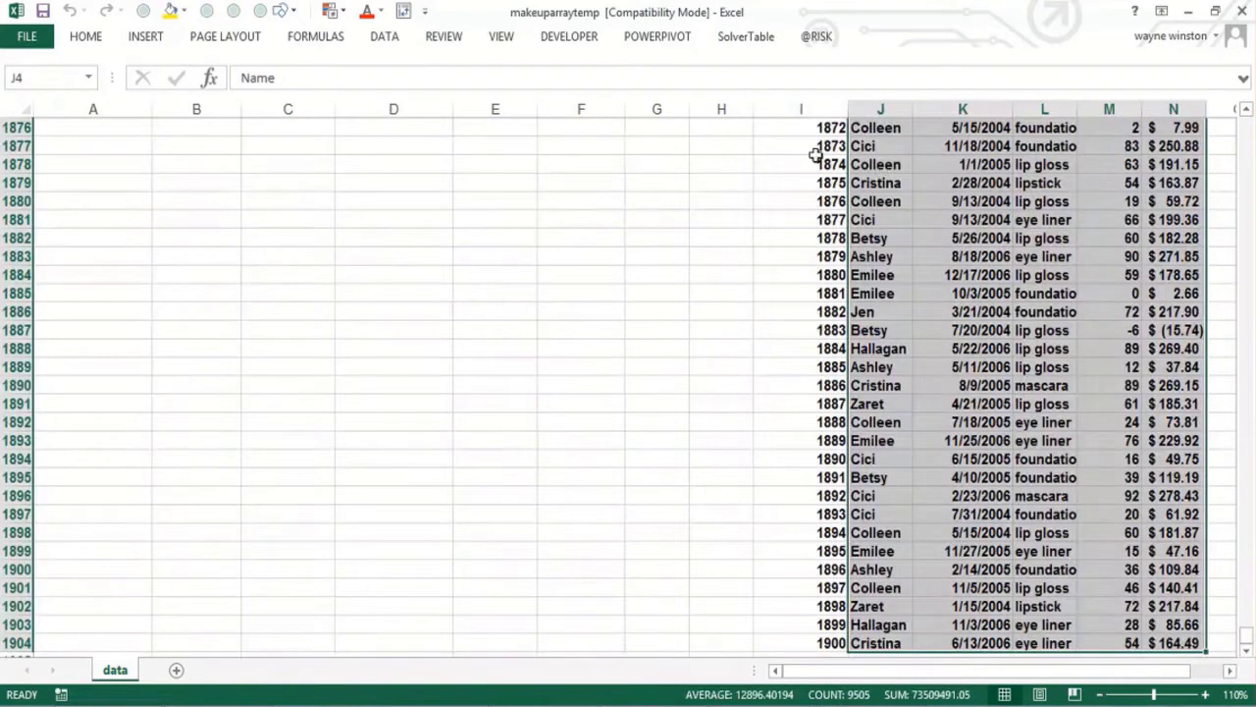
pyautogui.click(311, 40)
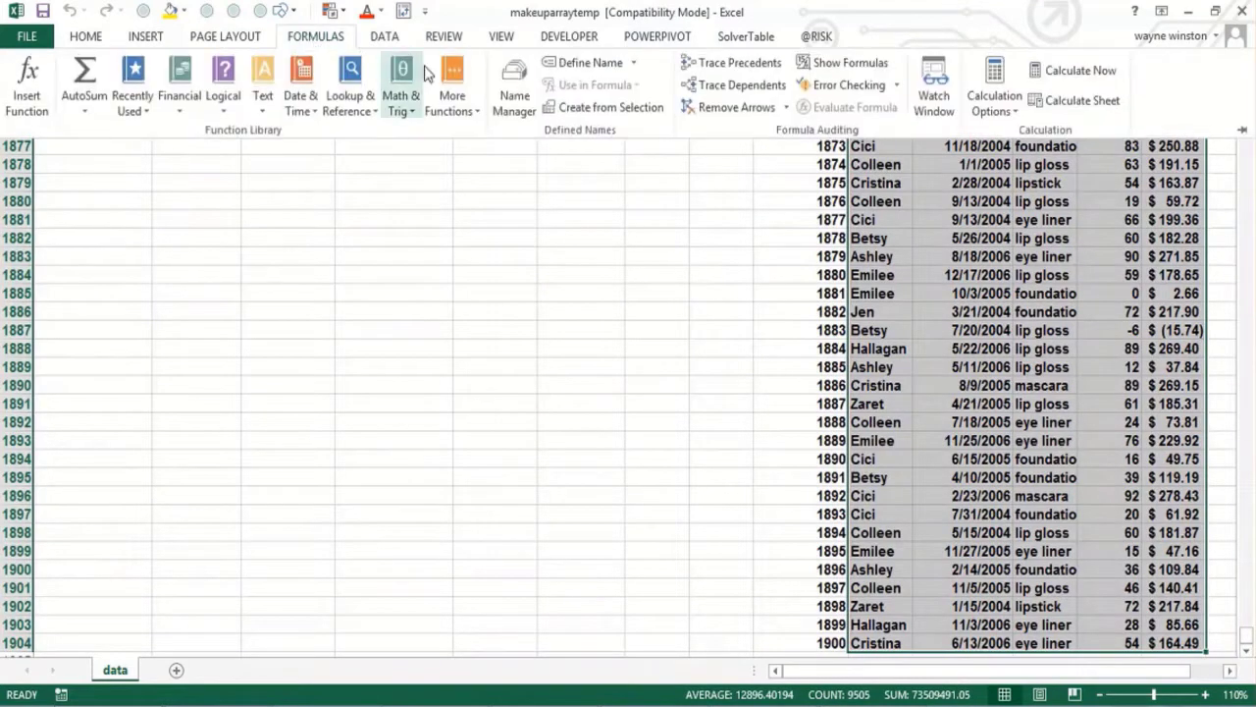
pyautogui.click(605, 110)
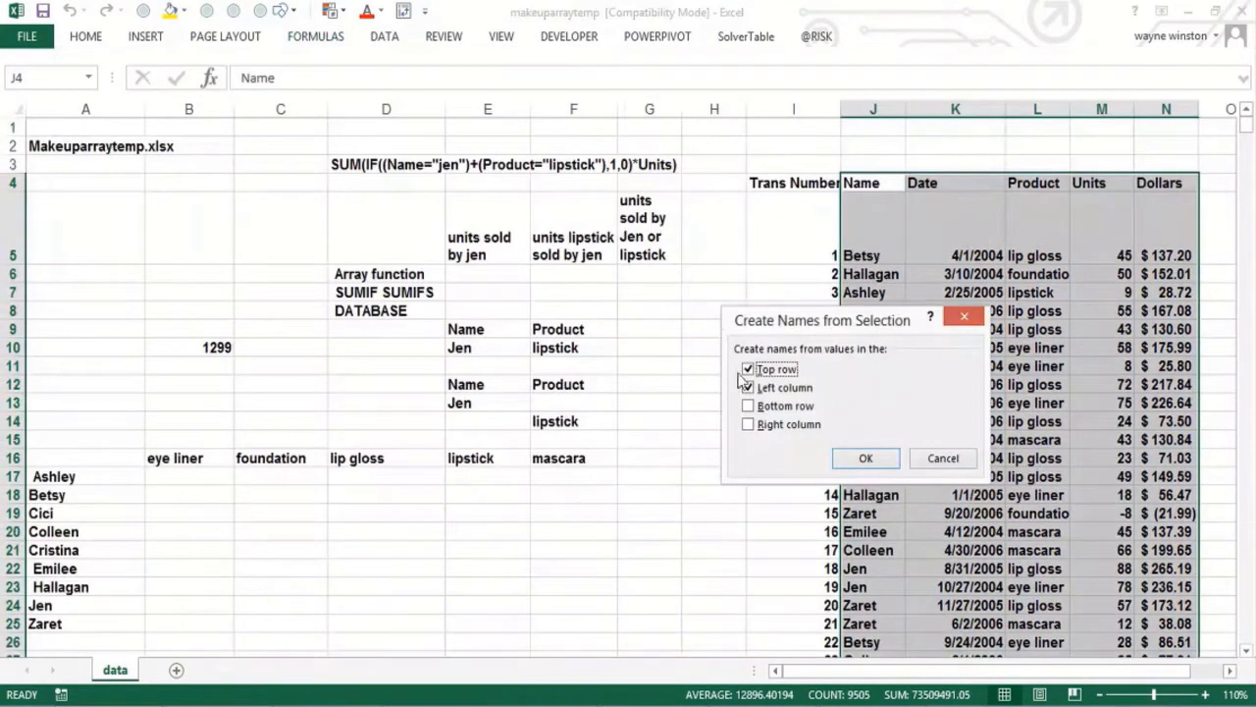
pyautogui.click(748, 387)
pyautogui.click(864, 457)
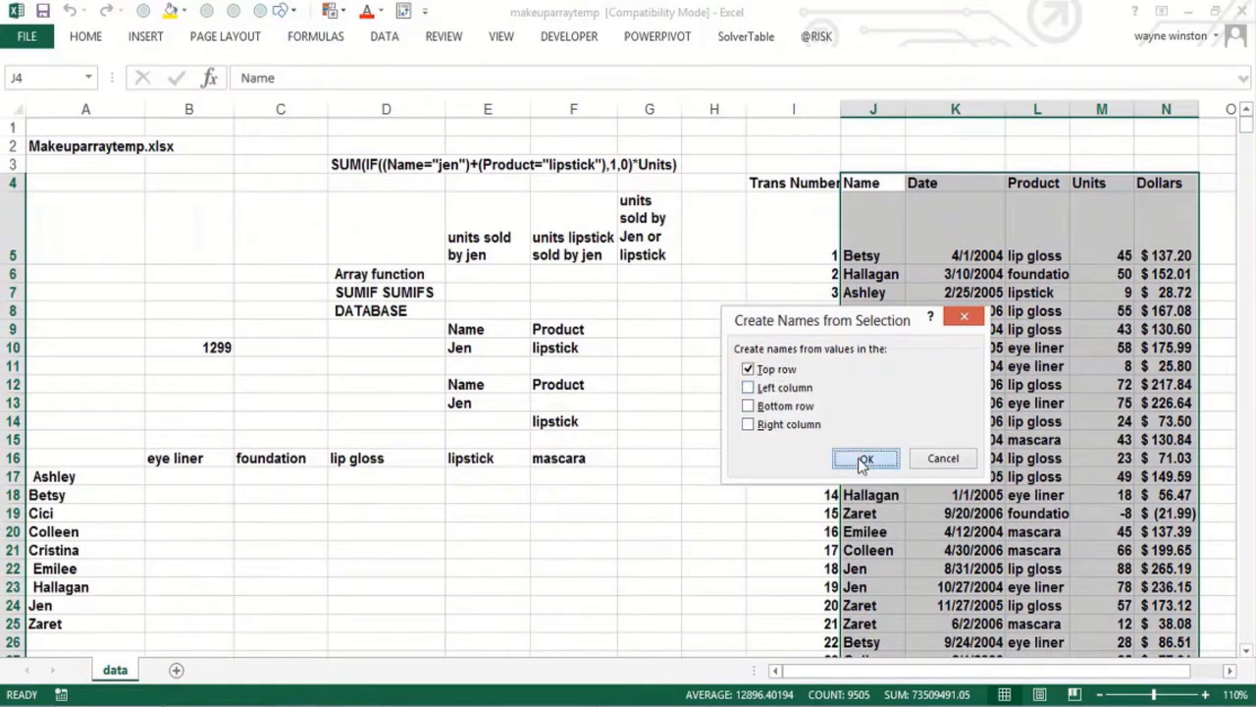
# Check the named ranges Name and Product by selecting each of them
pyautogui.click(88, 78)
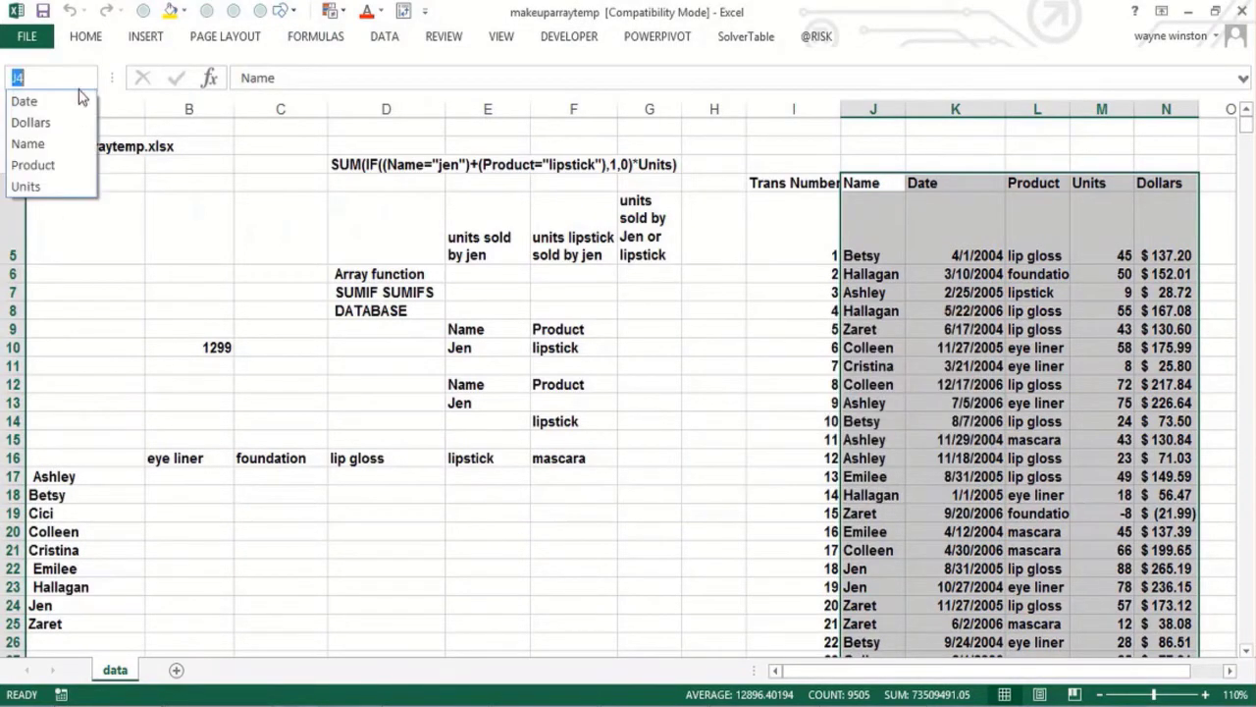
pyautogui.click(46, 143)
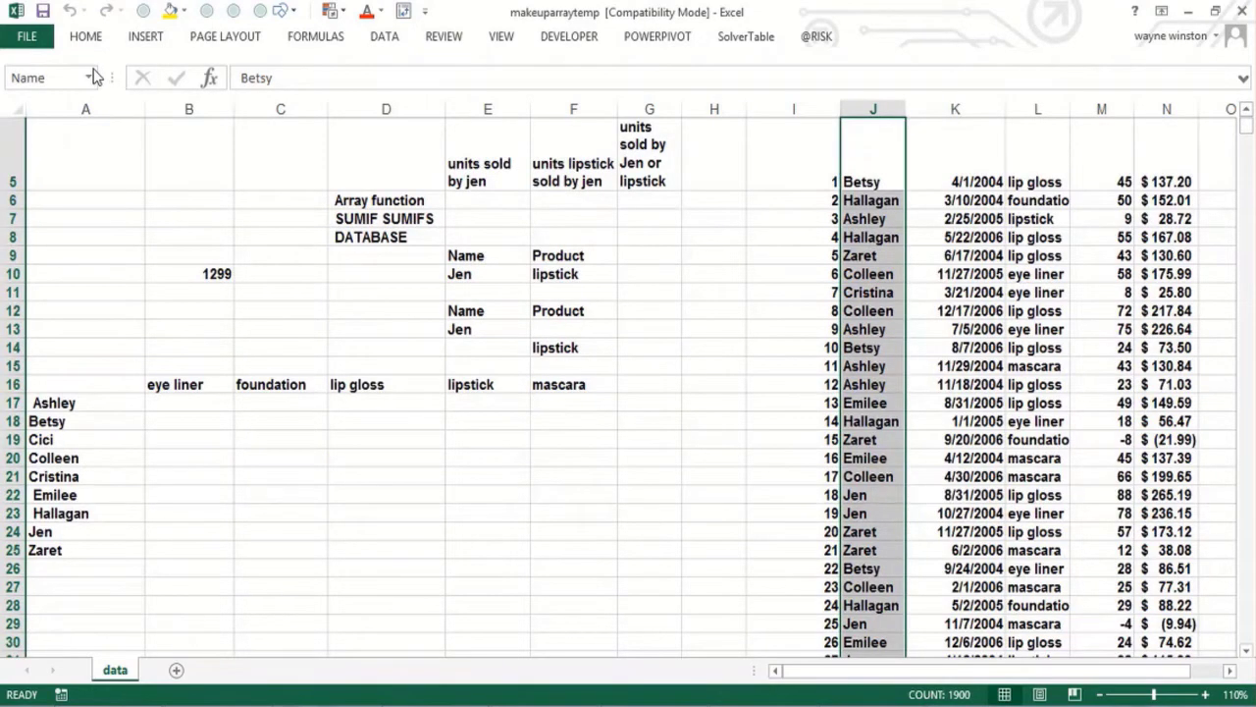
pyautogui.click(92, 78)
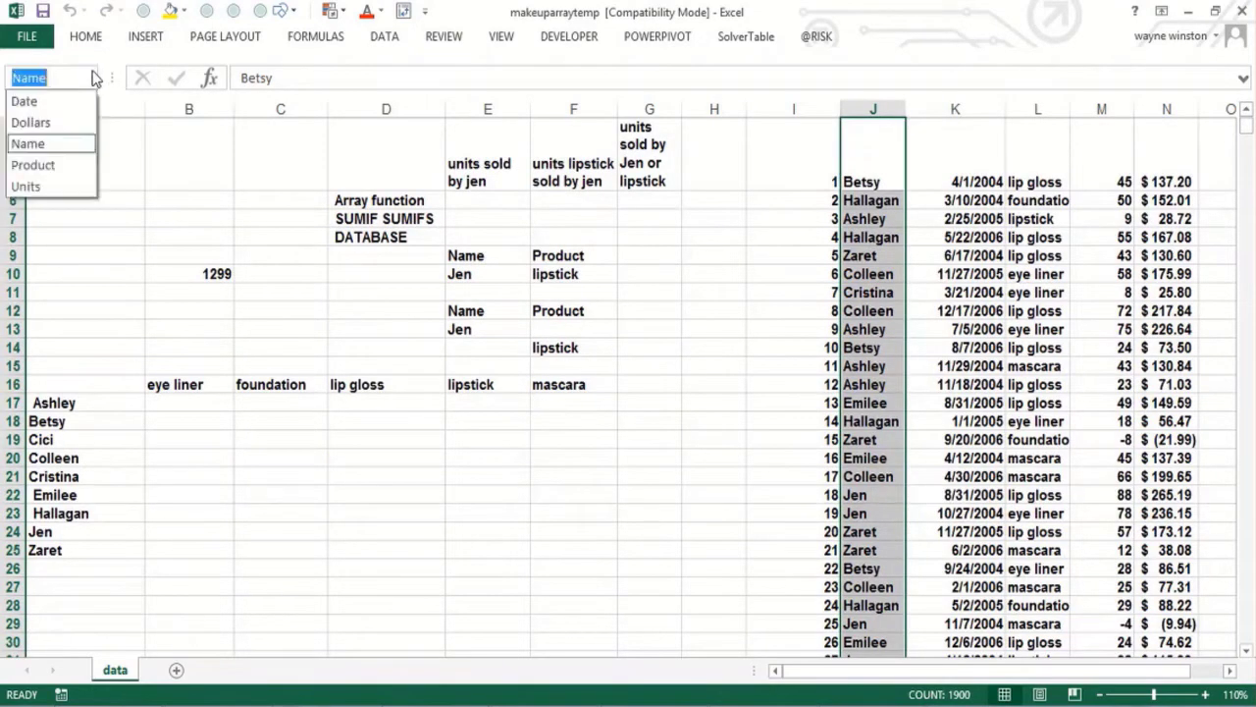
pyautogui.click(56, 174)
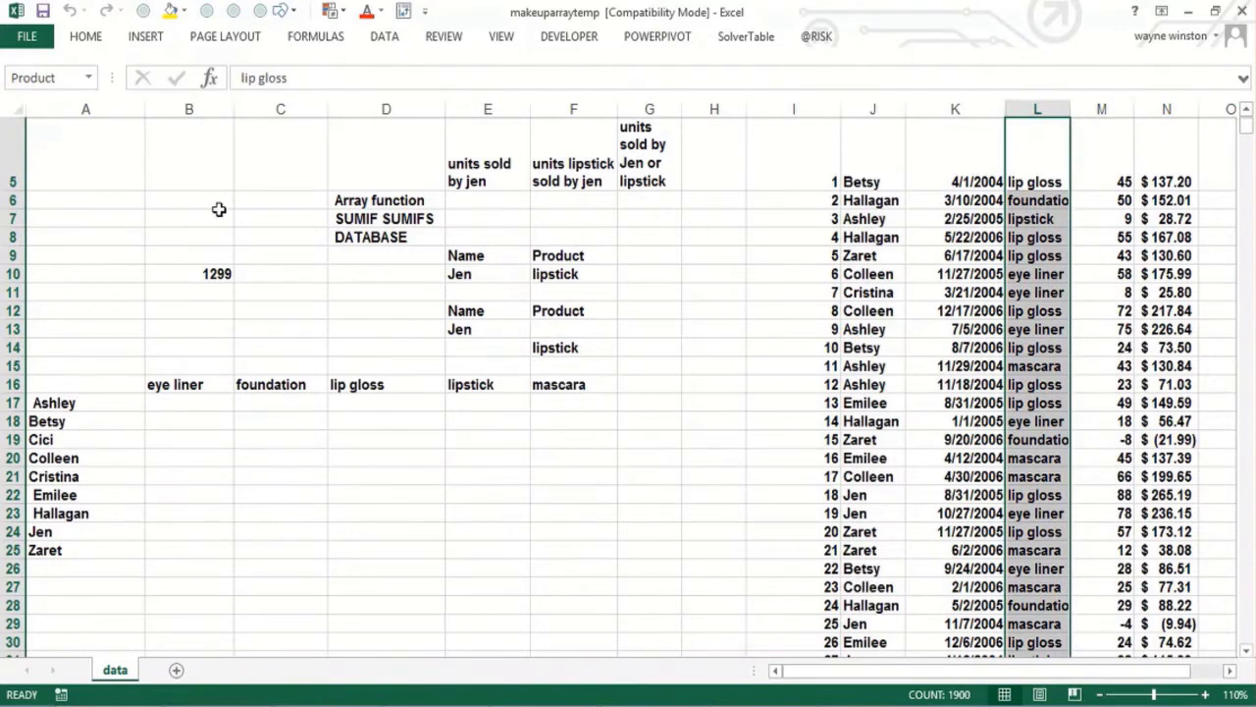
# Fill the table from the Name header to the last Dollars row, J4:N1904, with yellow
pyautogui.scroll(2, 219, 209)
pyautogui.press('Left')
pyautogui.press('Left')
pyautogui.press('Up')
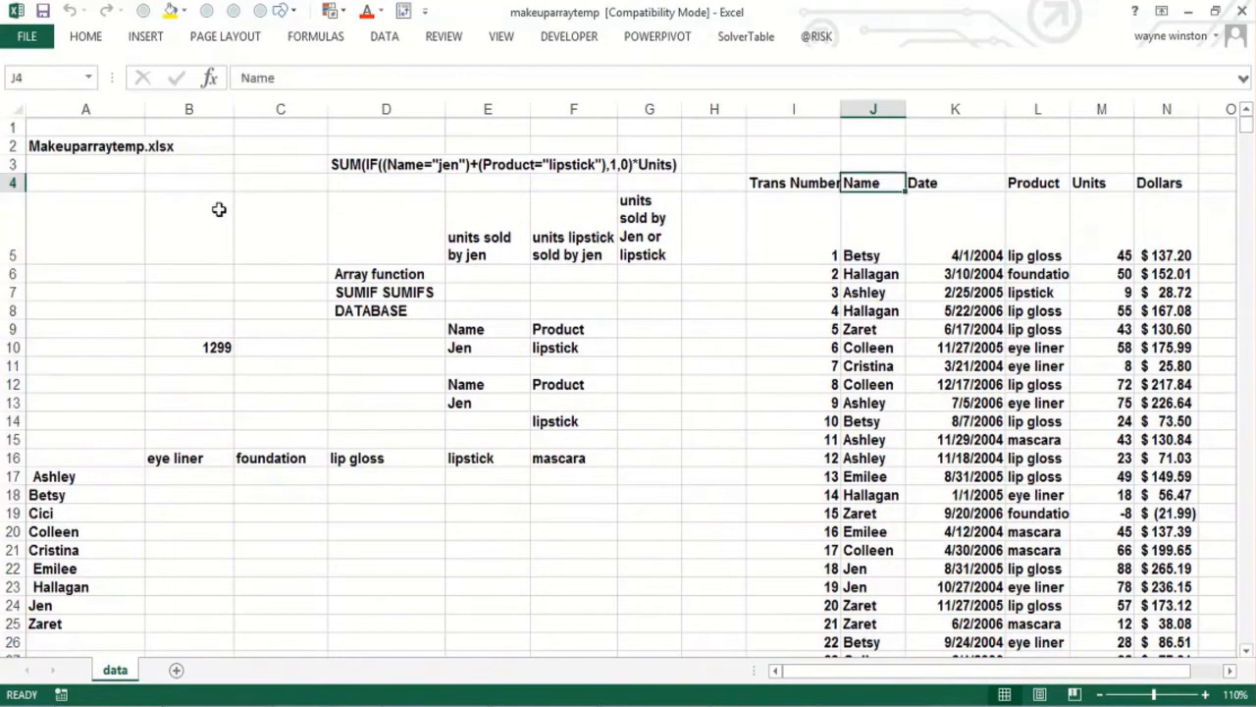
pyautogui.hotkey('shift', 'Right')
pyautogui.hotkey('shift', 'Right')
pyautogui.hotkey('shift', 'Right')
pyautogui.hotkey('shift', 'Right')
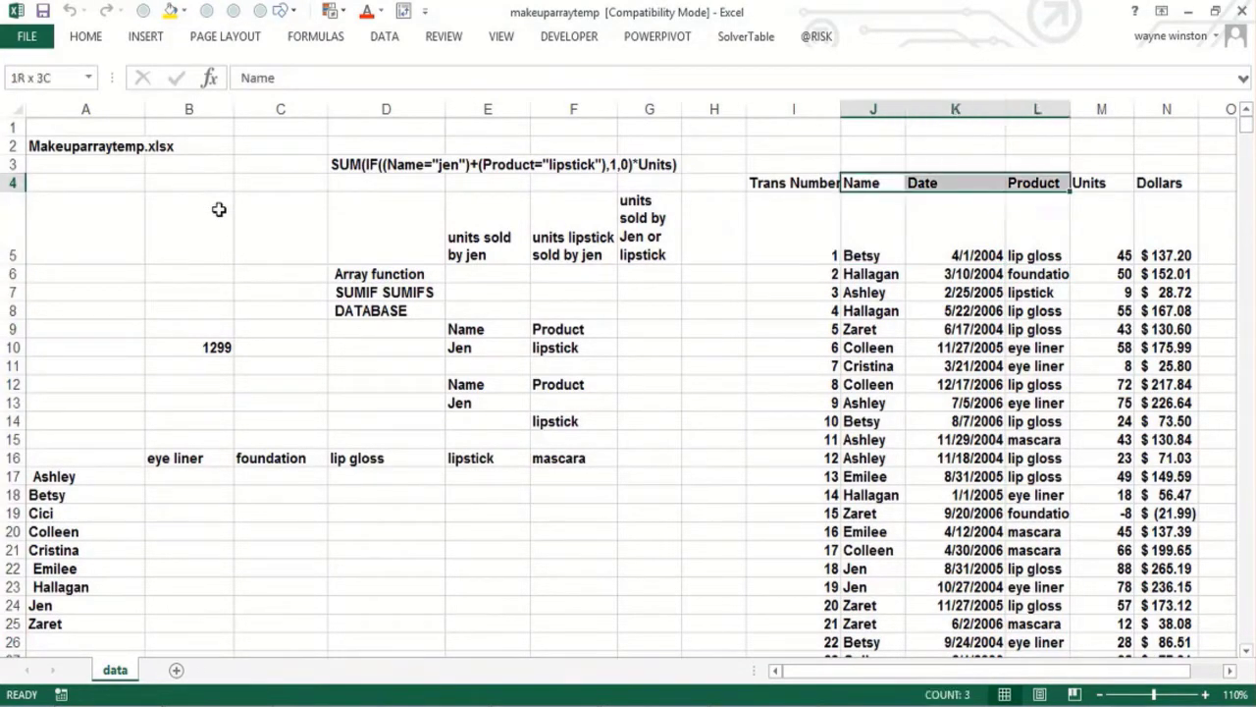
pyautogui.hotkey('ctrl', 'shift', 'Down')
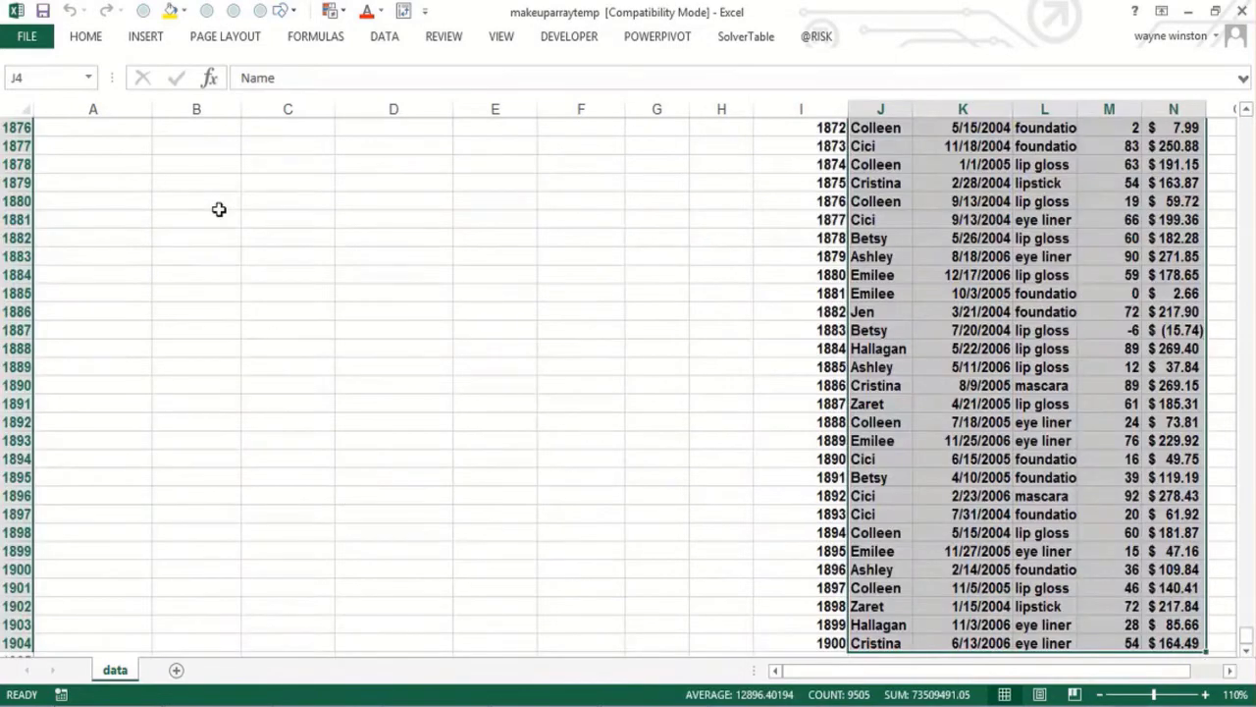
pyautogui.moveTo(143, 10)
pyautogui.click(183, 11)
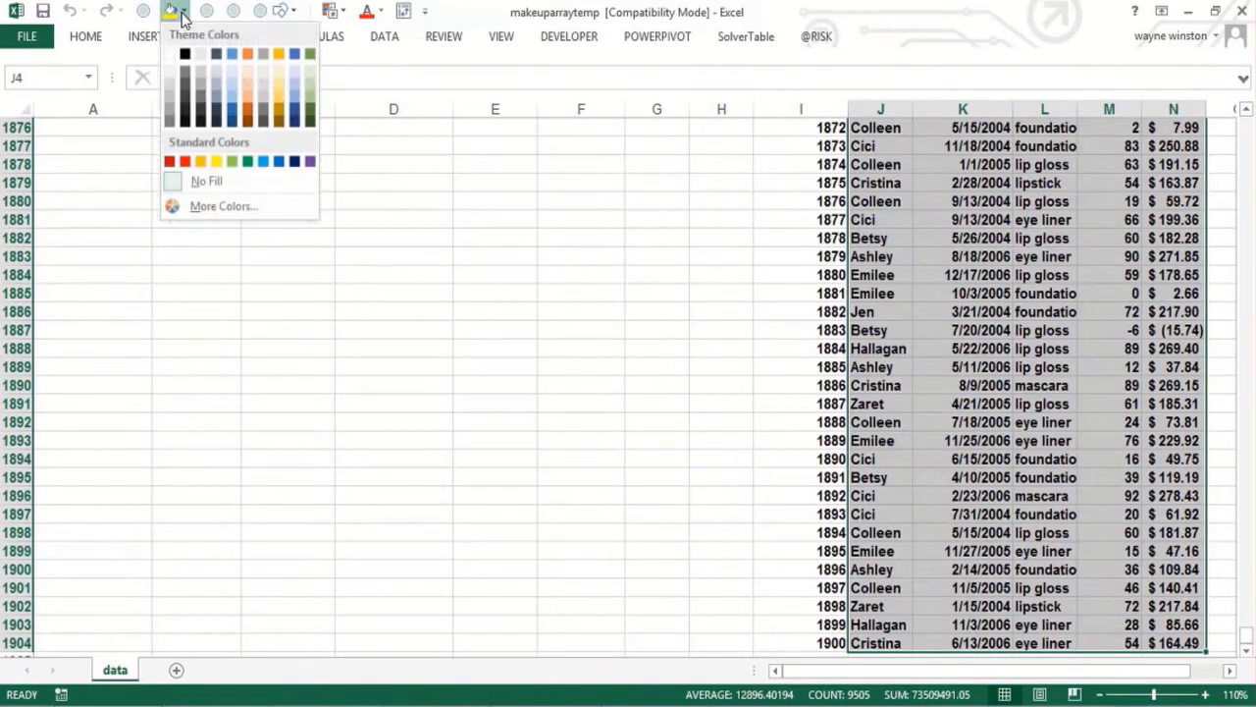
pyautogui.click(217, 162)
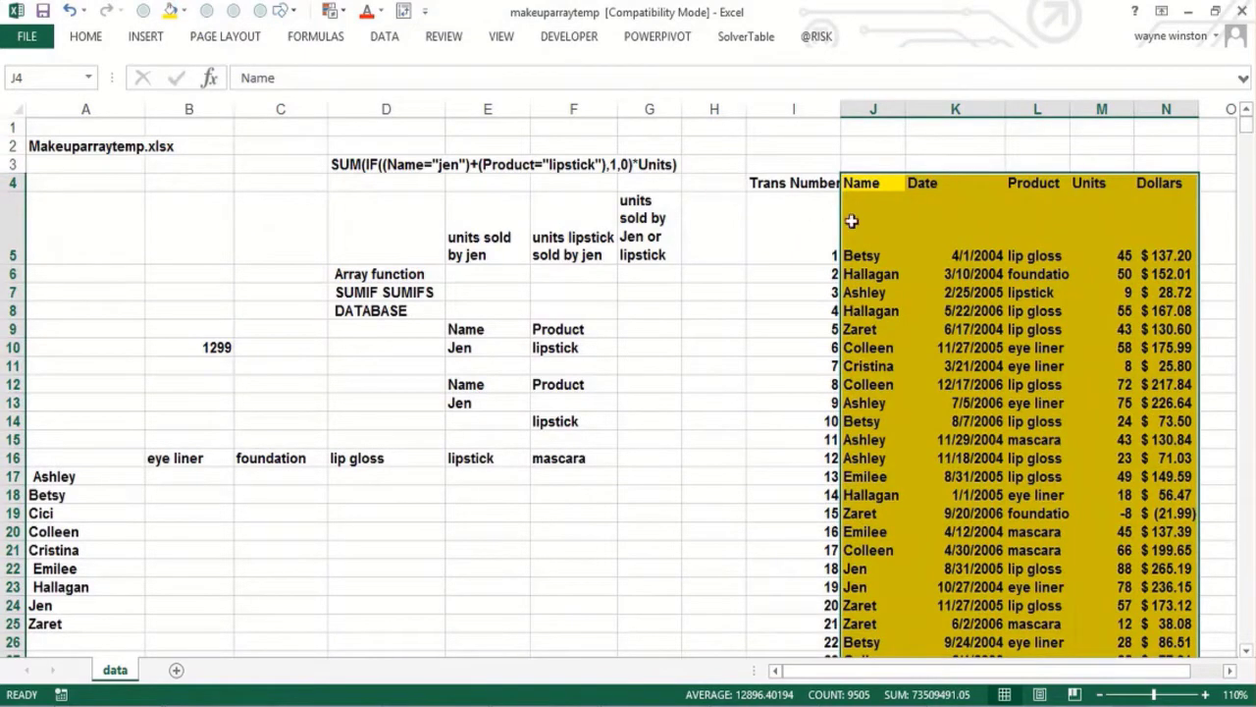
# Name the yellow table range, including its headers, Data
pyautogui.click(90, 78)
pyautogui.write('Data')
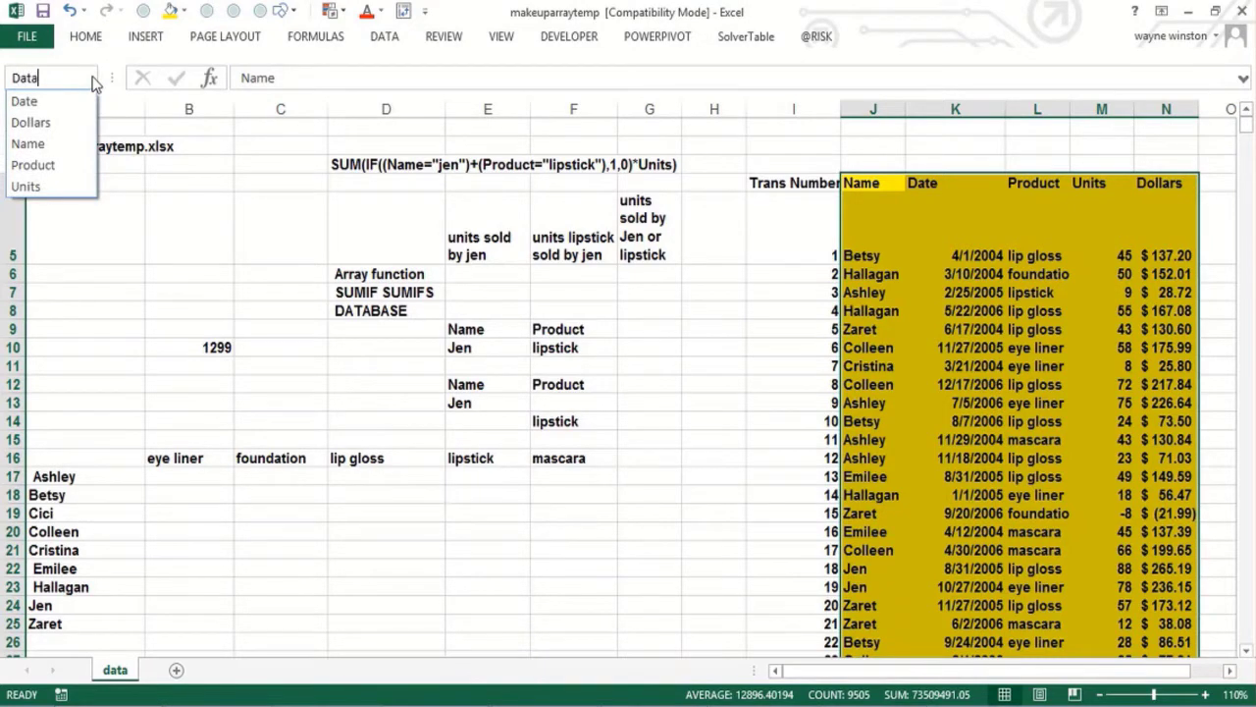
pyautogui.press('Return')
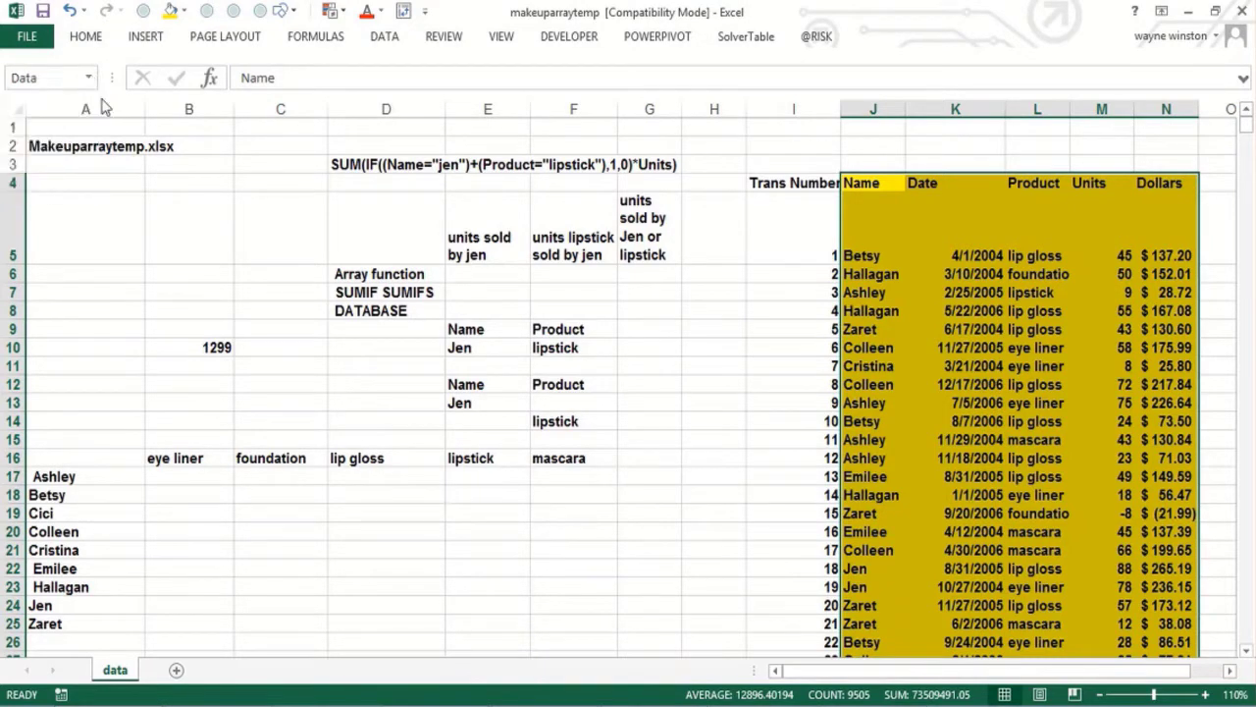
# Go to the named range Data to check which cells it covers
pyautogui.click(280, 349)
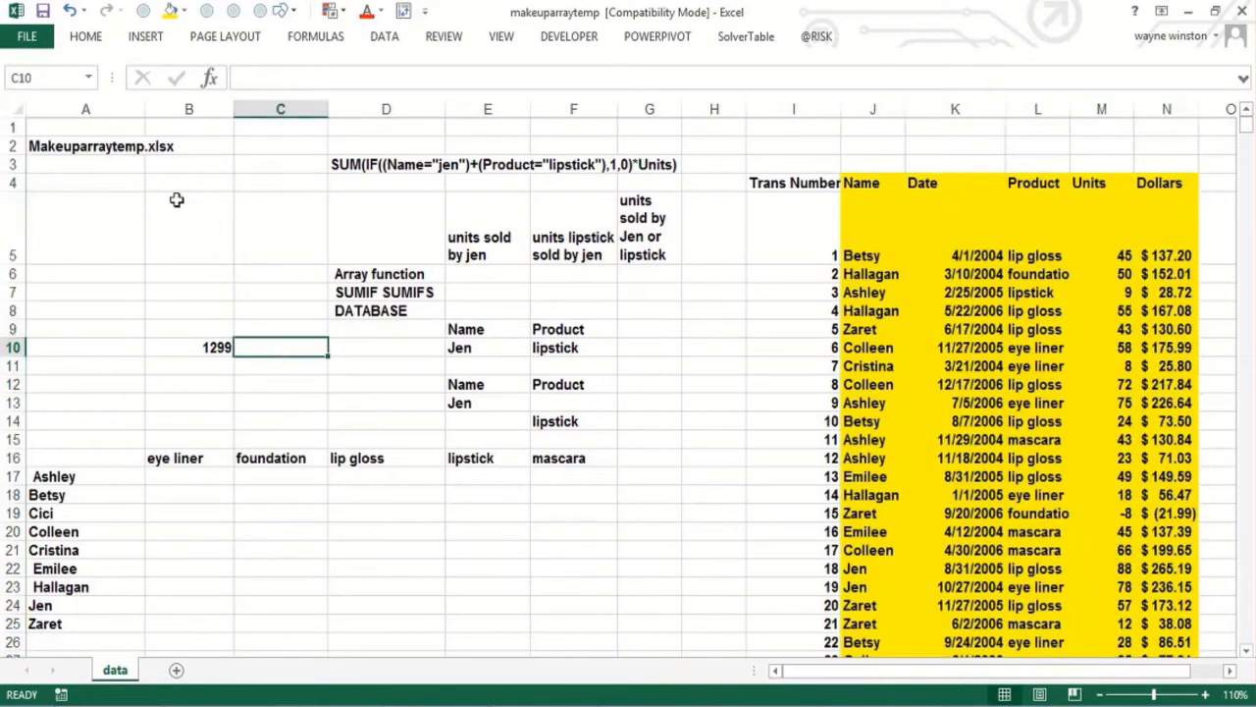
pyautogui.click(88, 77)
pyautogui.click(23, 102)
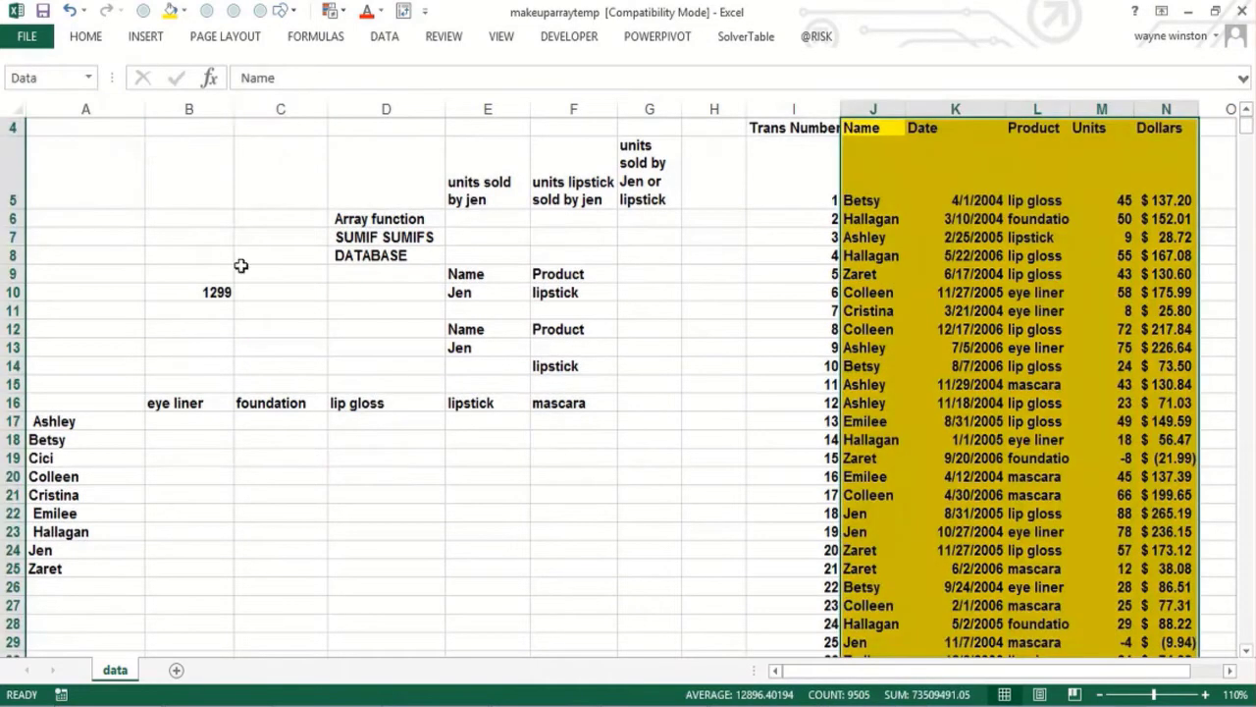
# Examine the units-sold summary cells for the array, SUMIF/SUMIFS and DATABASE methods and the example formula in row 3
pyautogui.click(491, 364)
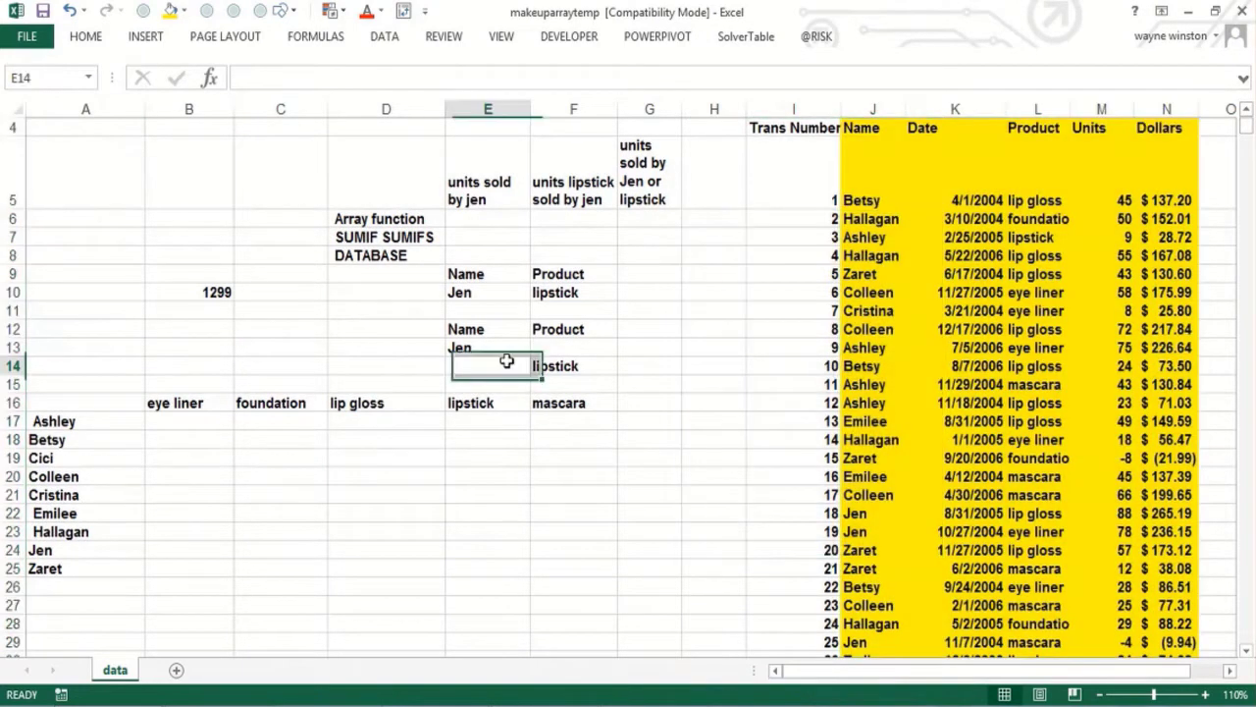
pyautogui.click(510, 238)
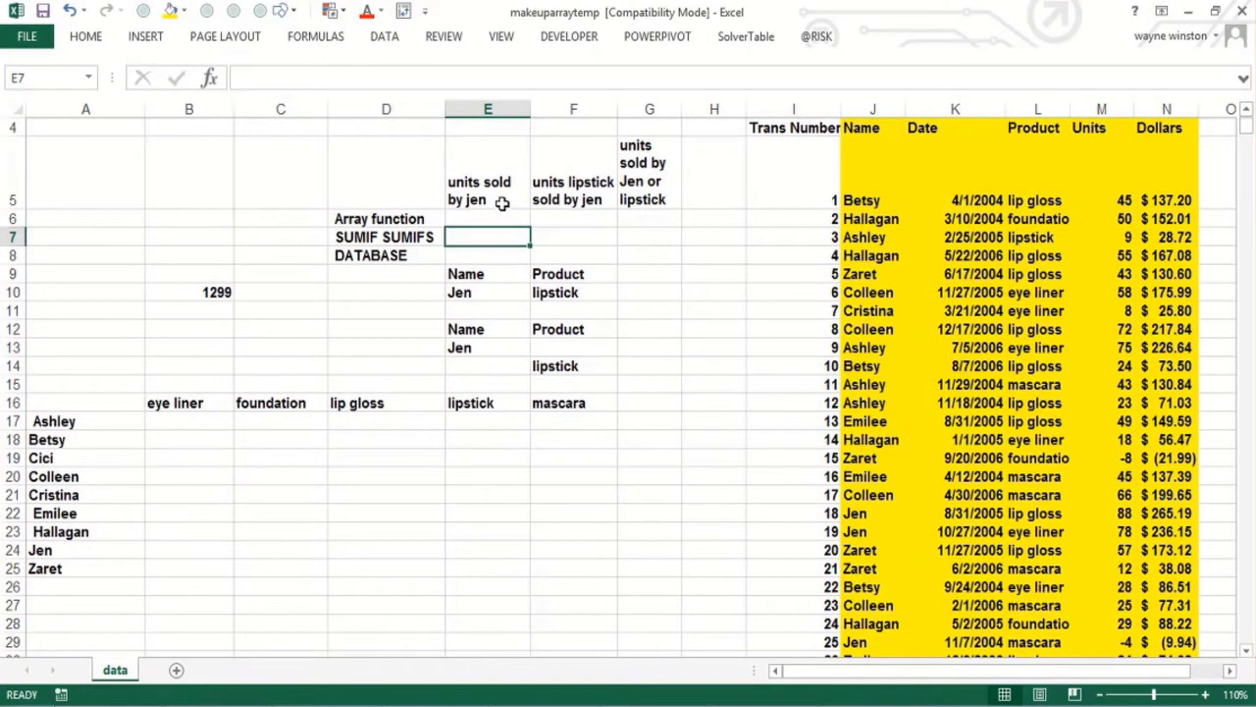
pyautogui.click(495, 263)
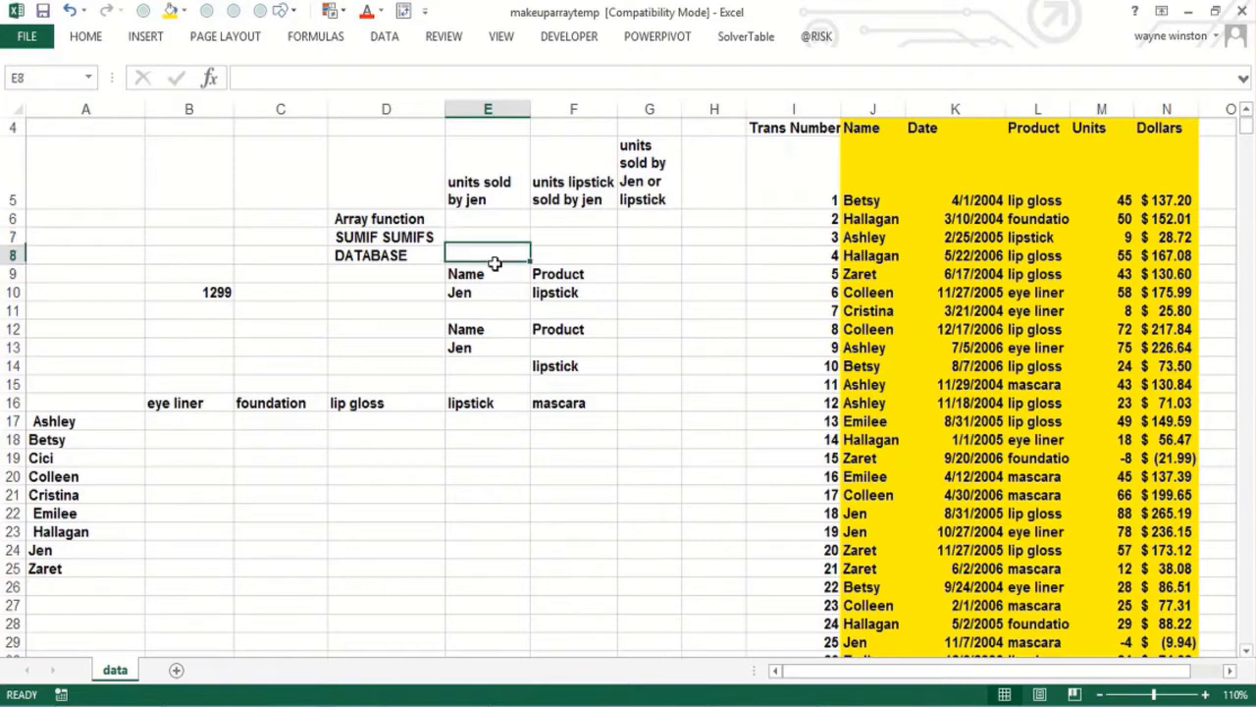
pyautogui.click(499, 216)
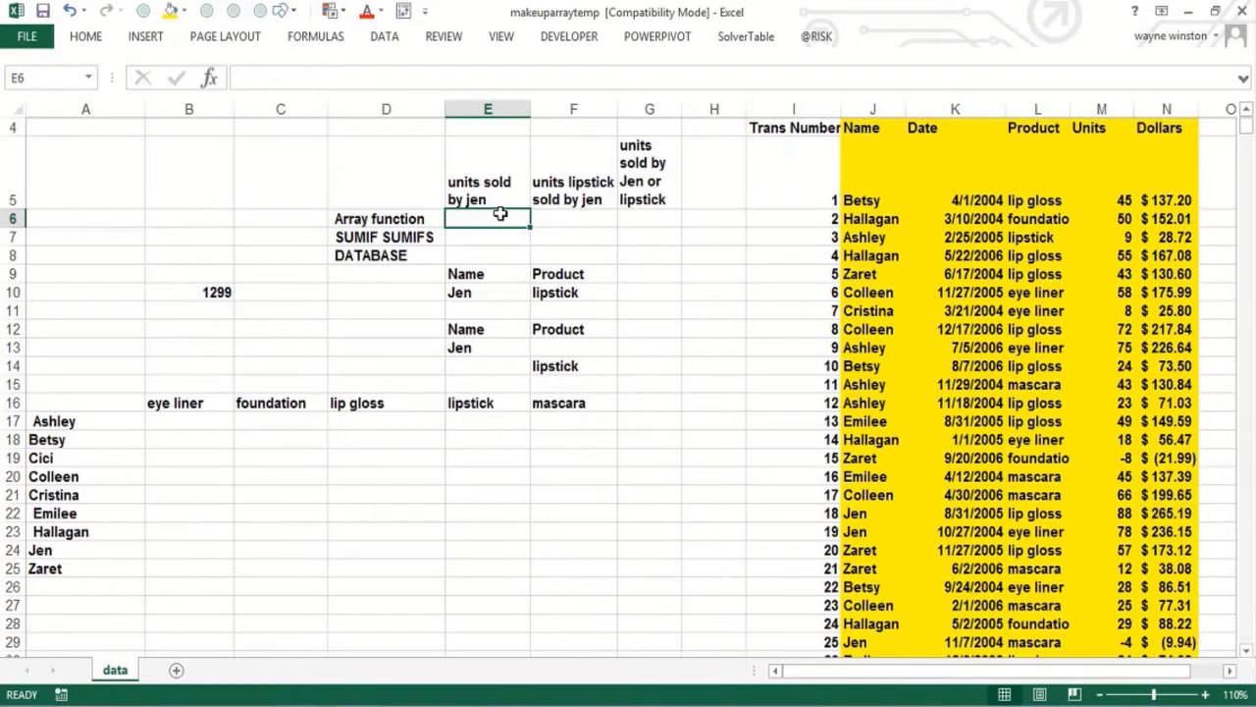
pyautogui.press('Up')
pyautogui.press('Up')
pyautogui.press('Up')
pyautogui.press('Up')
pyautogui.press('Up')
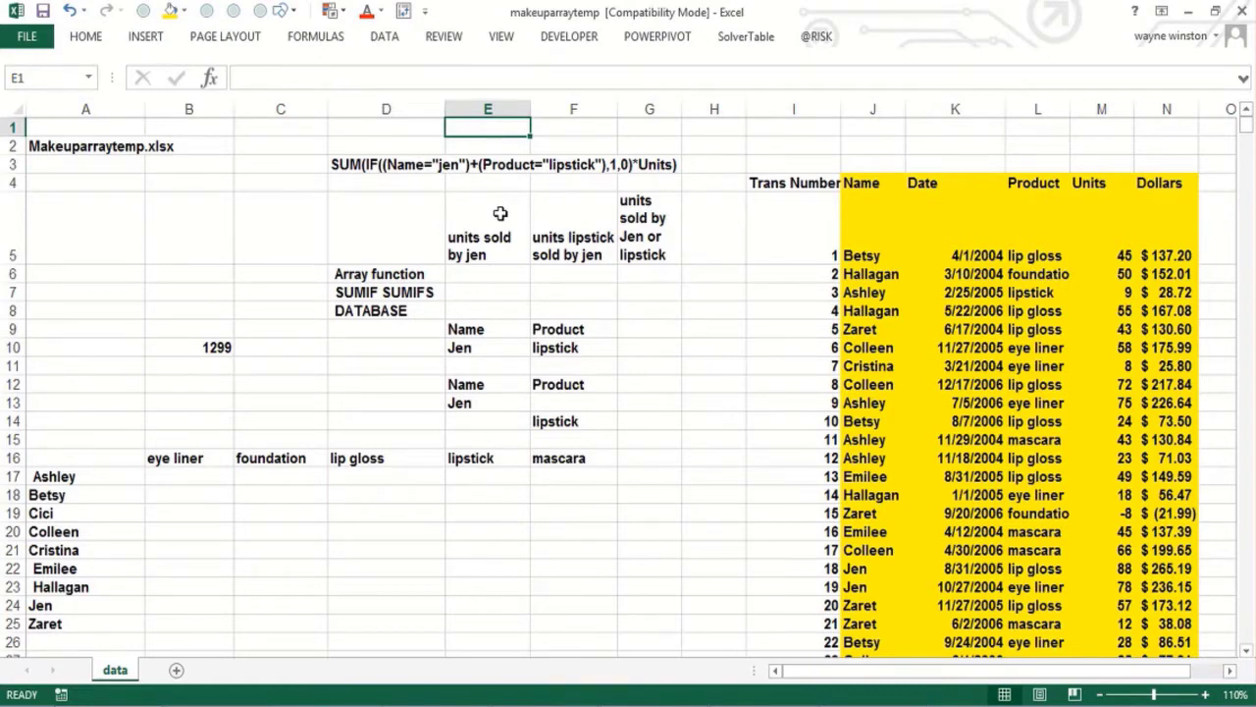
pyautogui.click(486, 292)
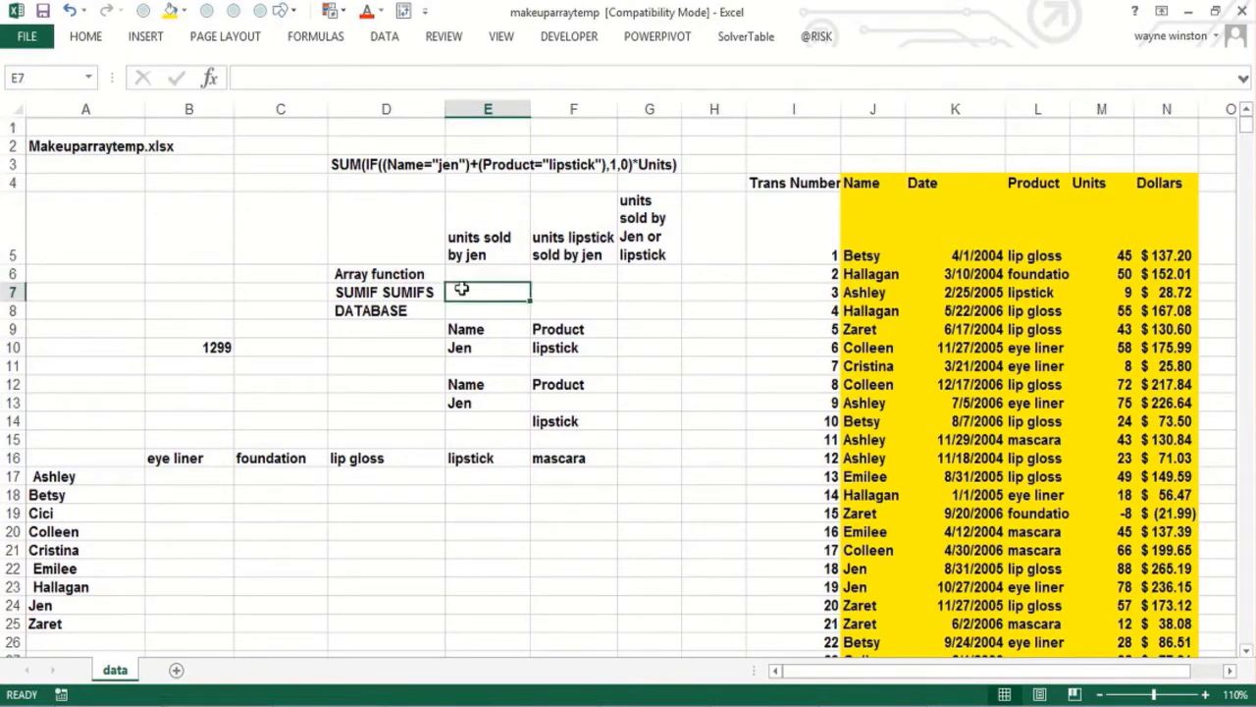
# Insert the SUMIF function into E7, choosing it from the list of all functions
pyautogui.click(212, 77)
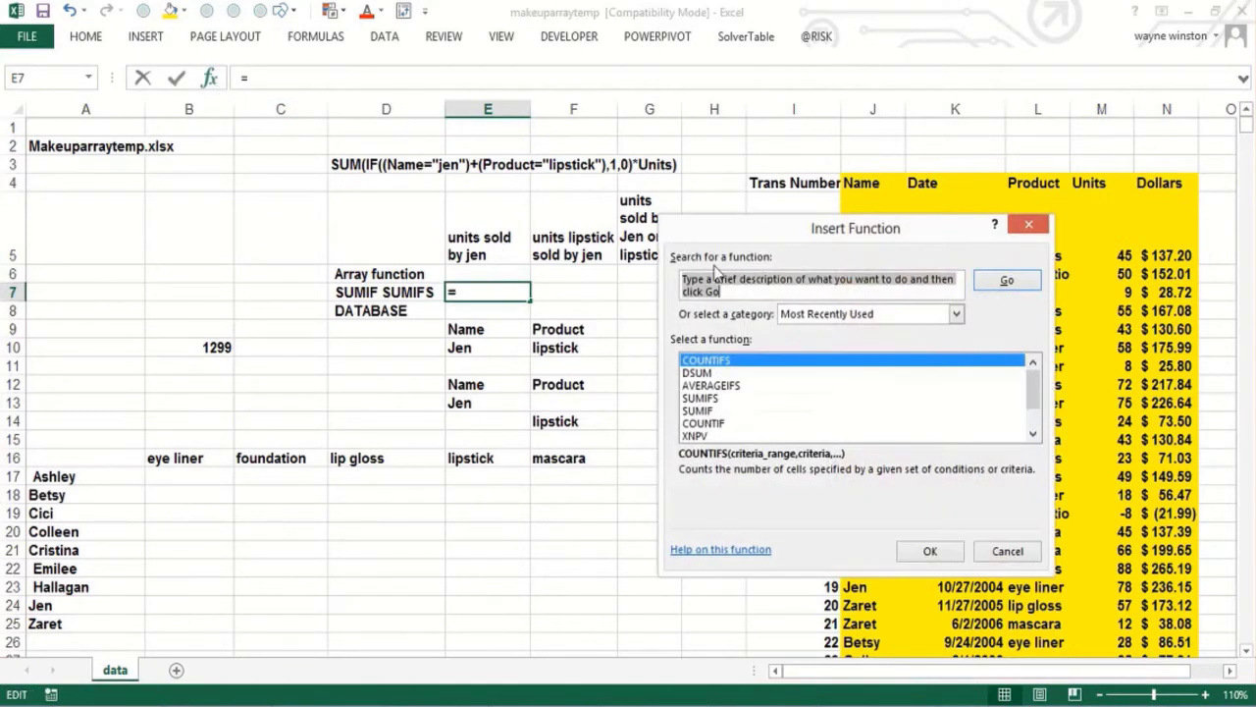
pyautogui.click(956, 313)
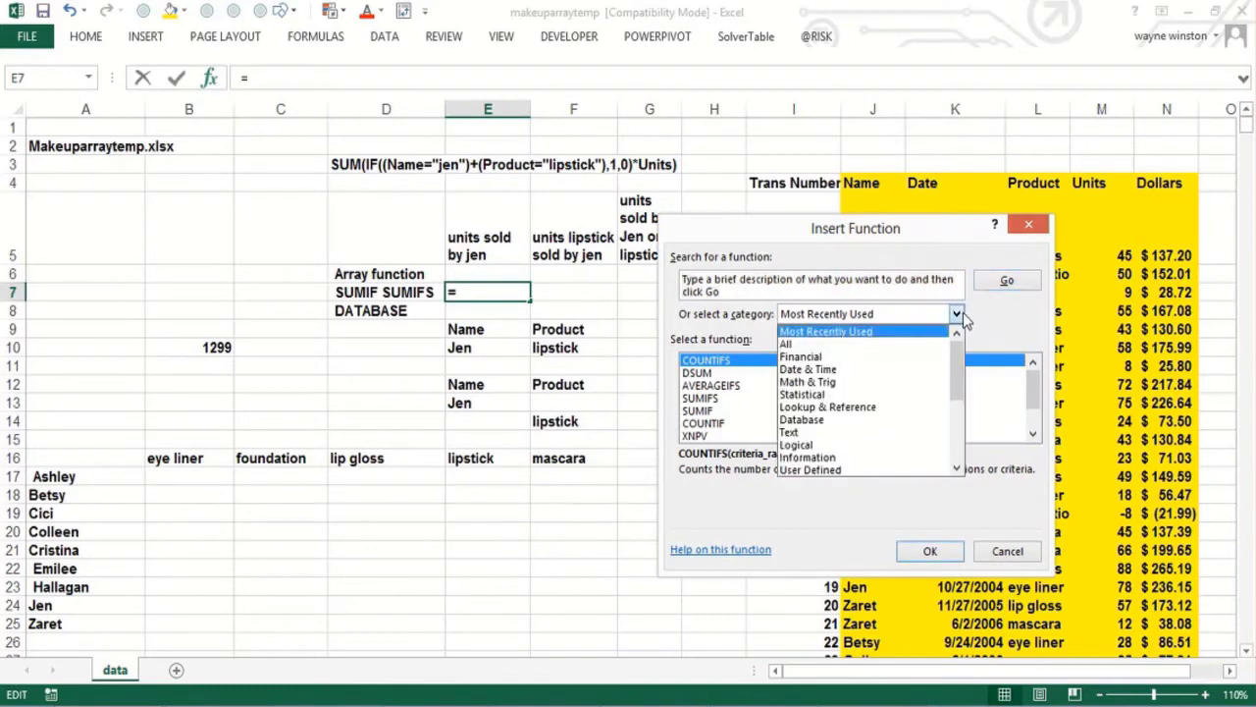
pyautogui.click(807, 345)
pyautogui.click(699, 416)
pyautogui.write('sumif')
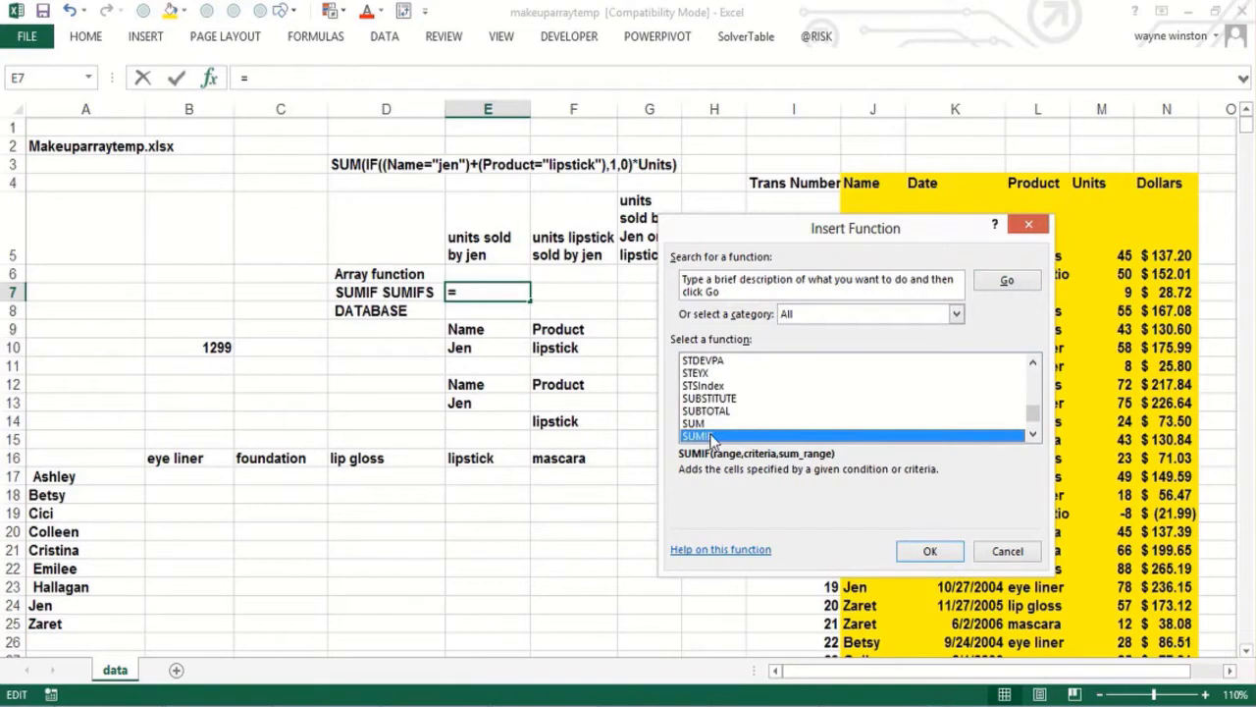
pyautogui.doubleClick(713, 437)
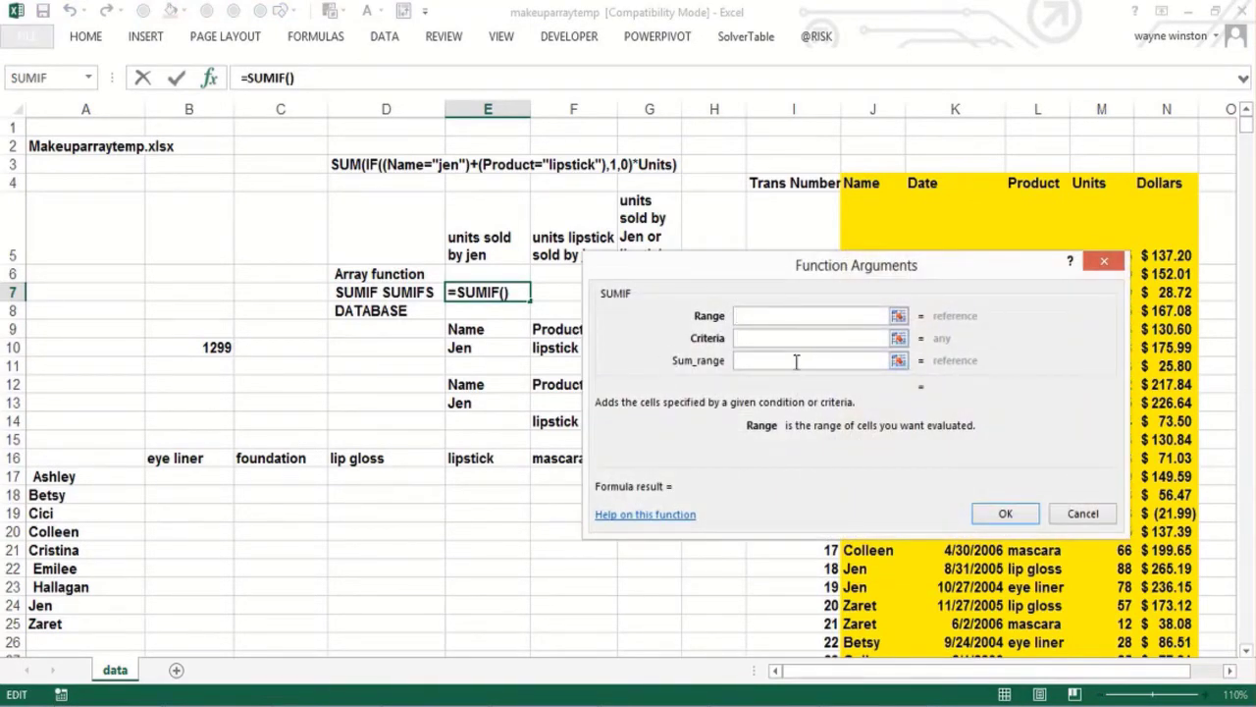
# Use the named range Units as SUMIF's sum range and the named range Name as its criteria range
pyautogui.click(800, 361)
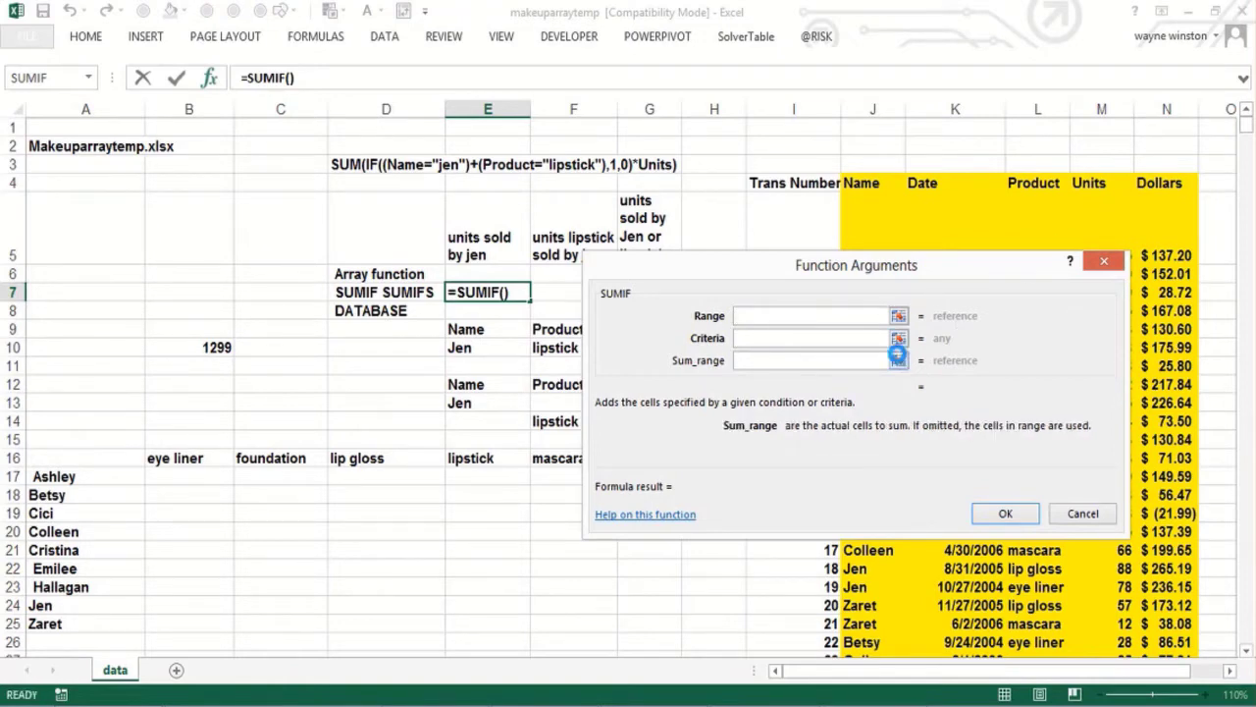
pyautogui.press('F3')
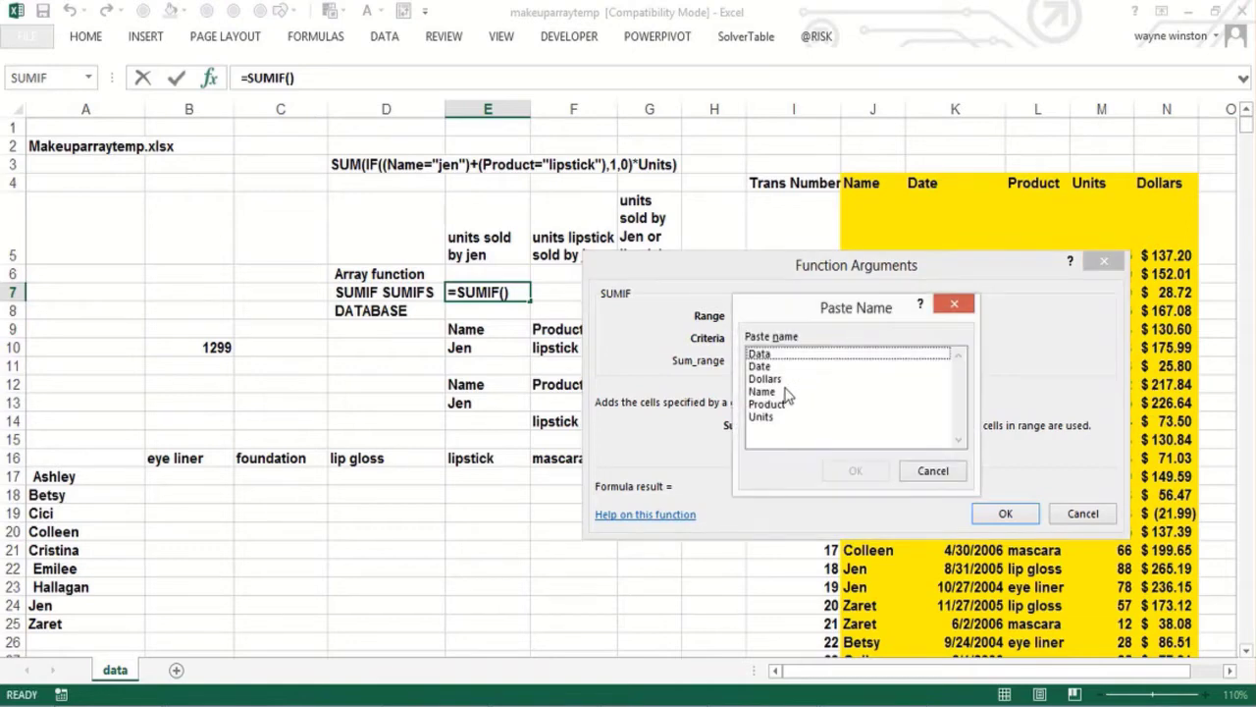
pyautogui.click(776, 417)
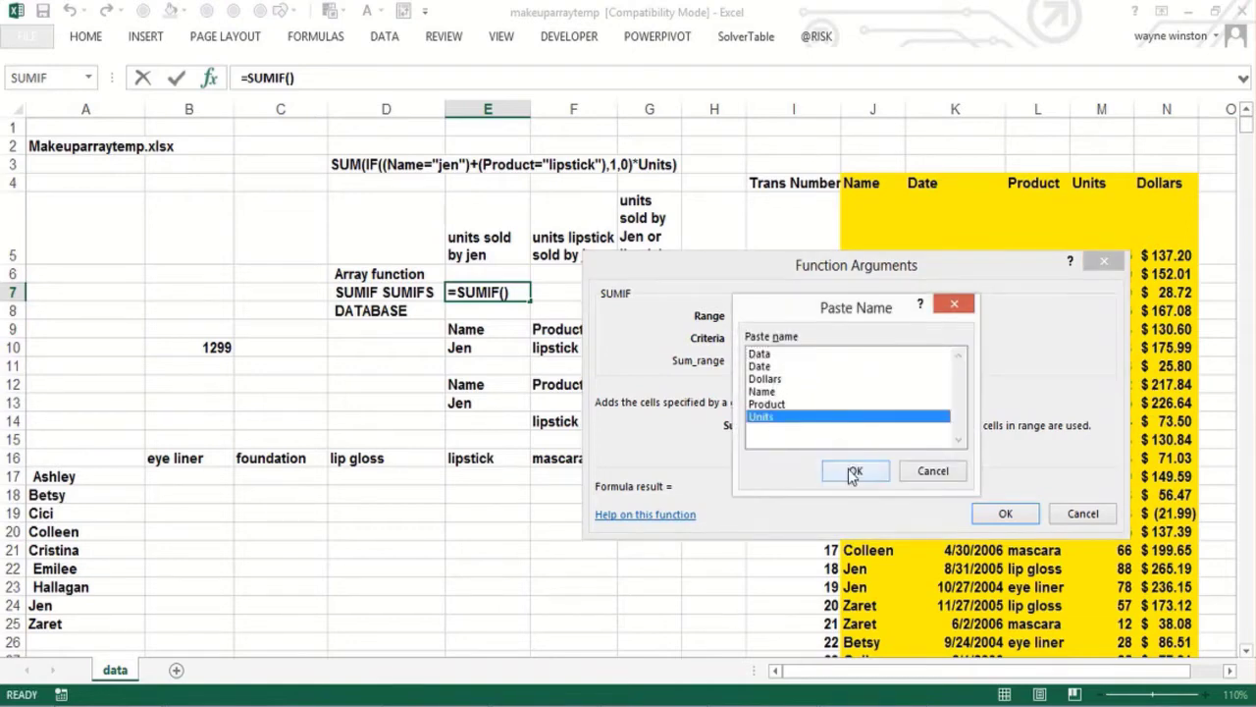
pyautogui.click(855, 470)
pyautogui.click(777, 316)
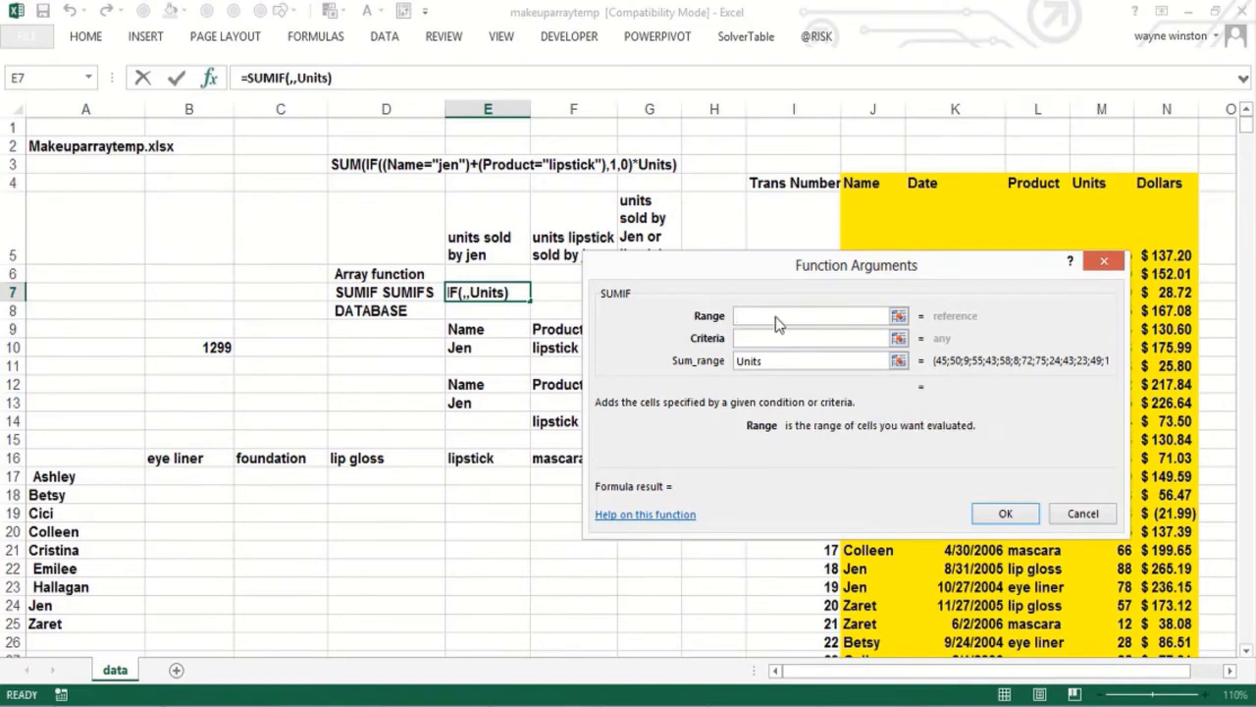
pyautogui.press('F3')
pyautogui.click(762, 392)
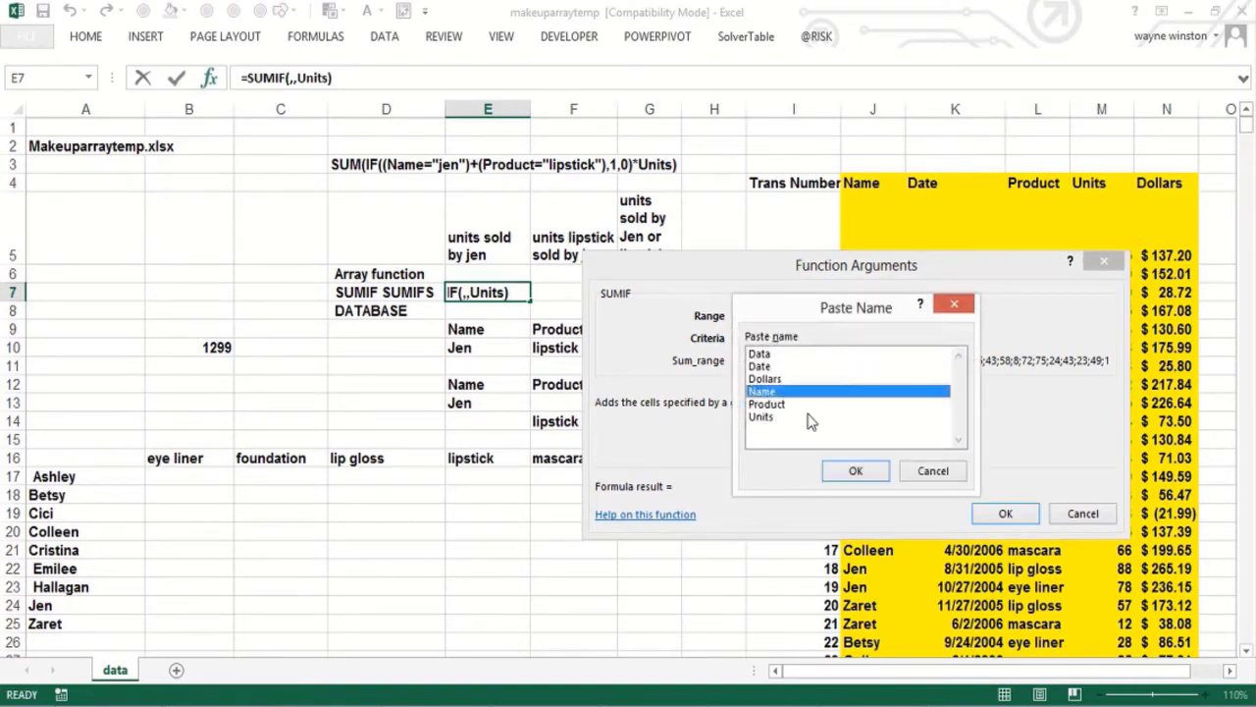
pyautogui.click(863, 477)
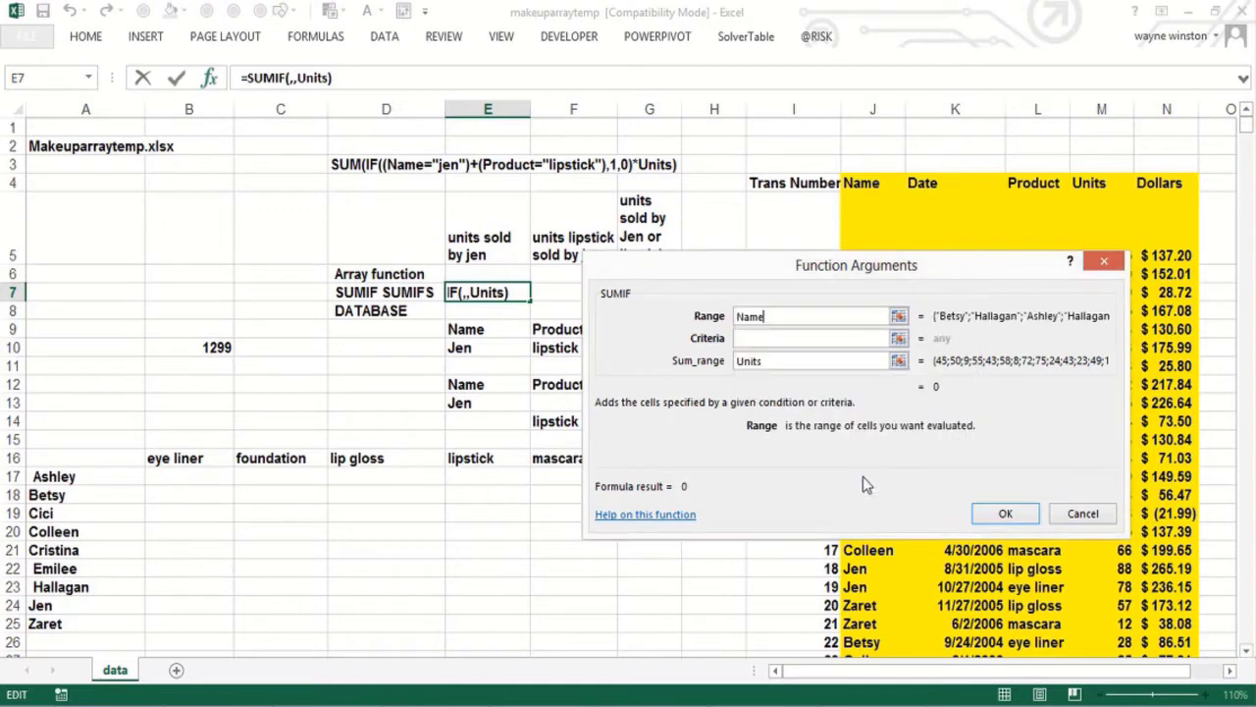
# Complete E7's SUMIF with the salesperson from the E5 heading as the criterion, and check the finished formula
pyautogui.click(787, 340)
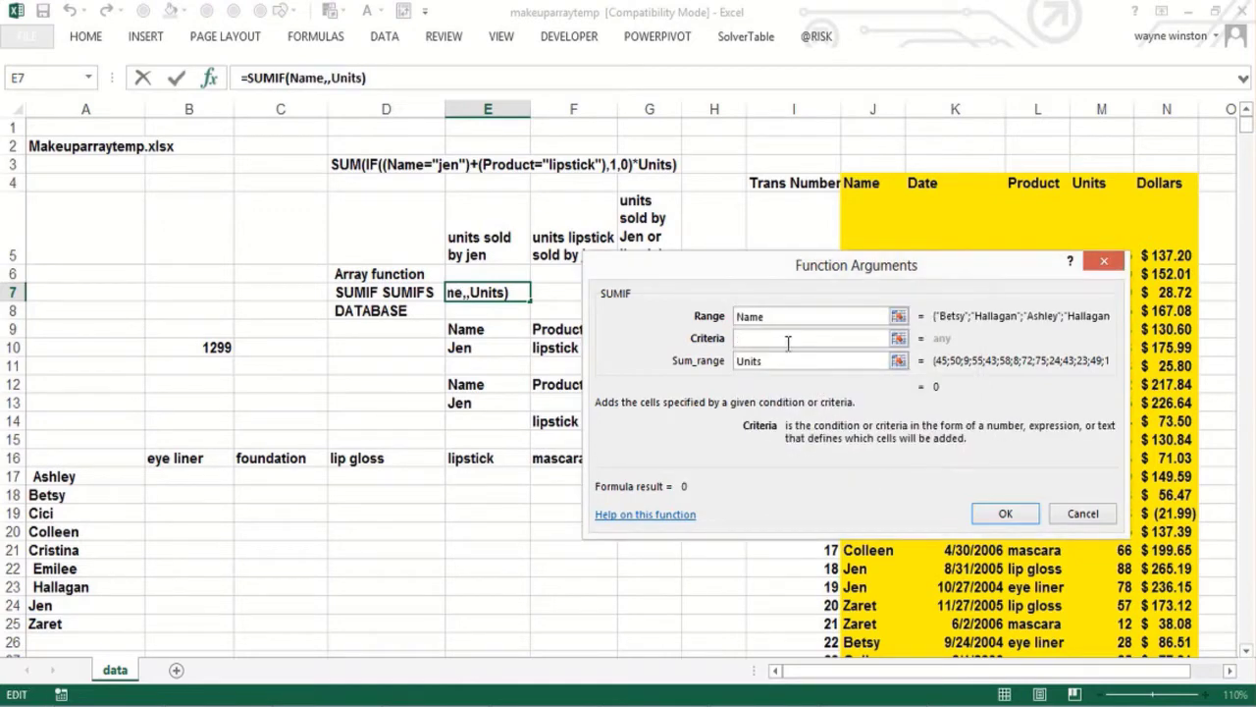
pyautogui.write('Jen')
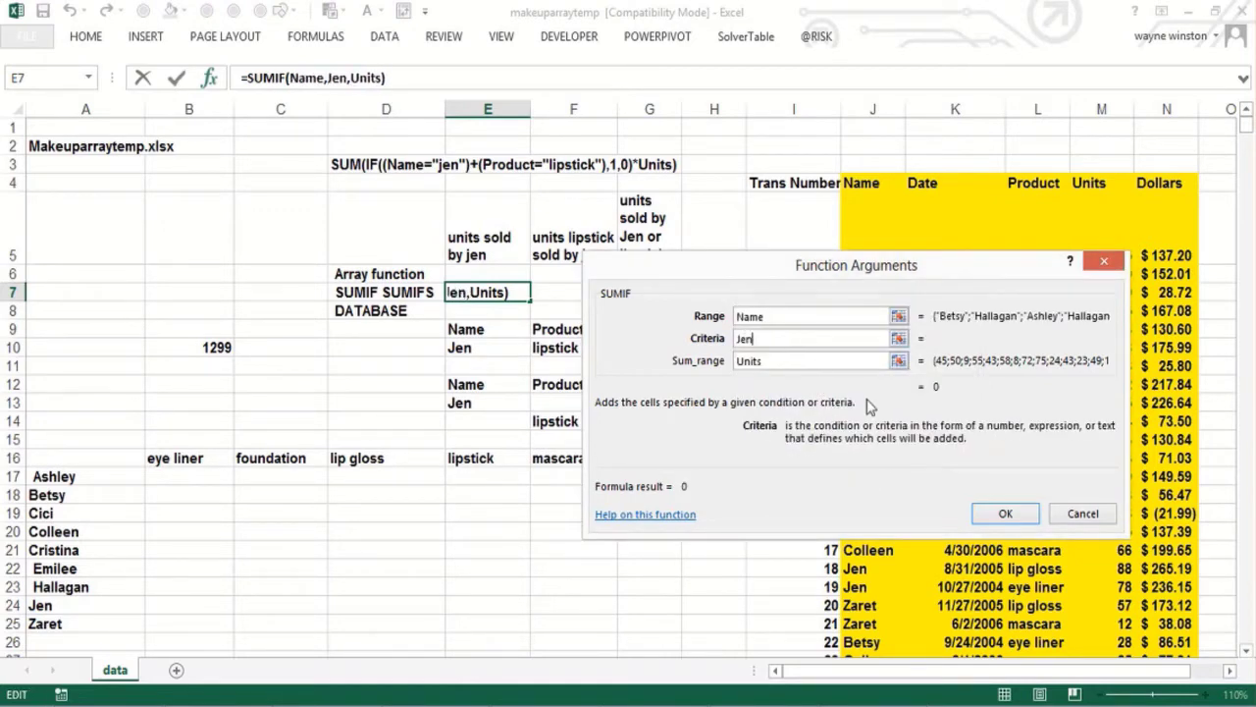
pyautogui.click(1008, 517)
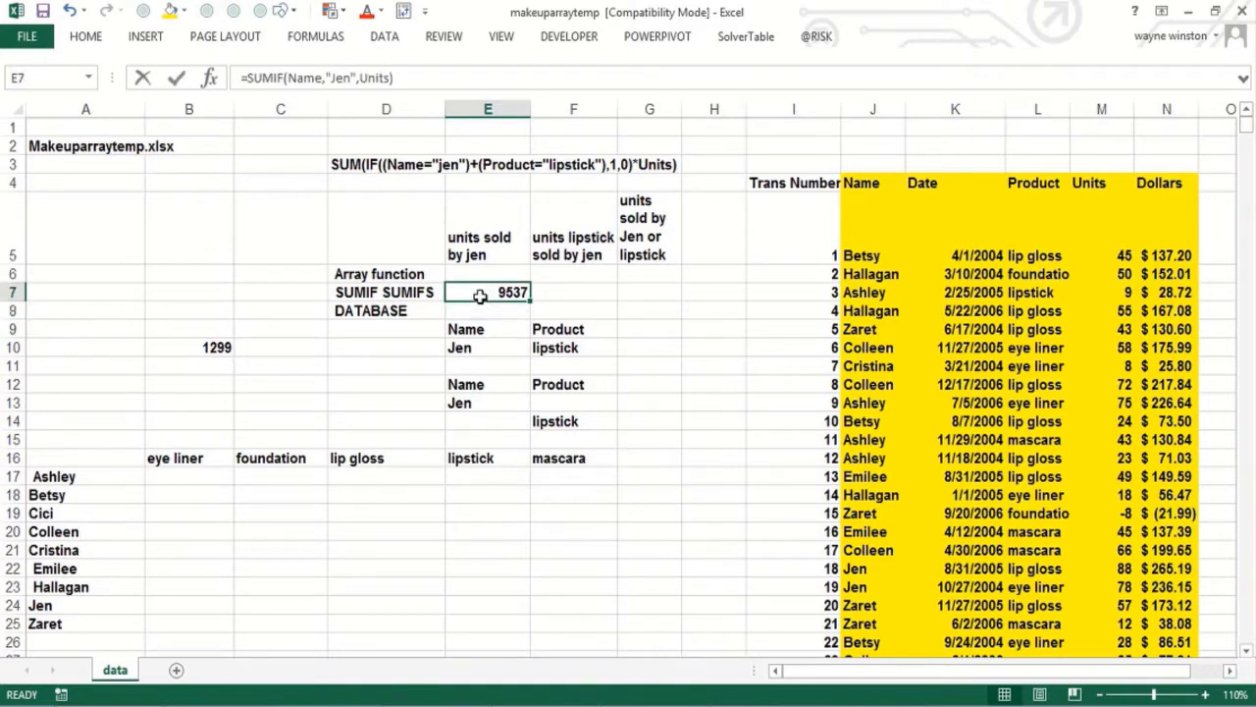
pyautogui.doubleClick(479, 296)
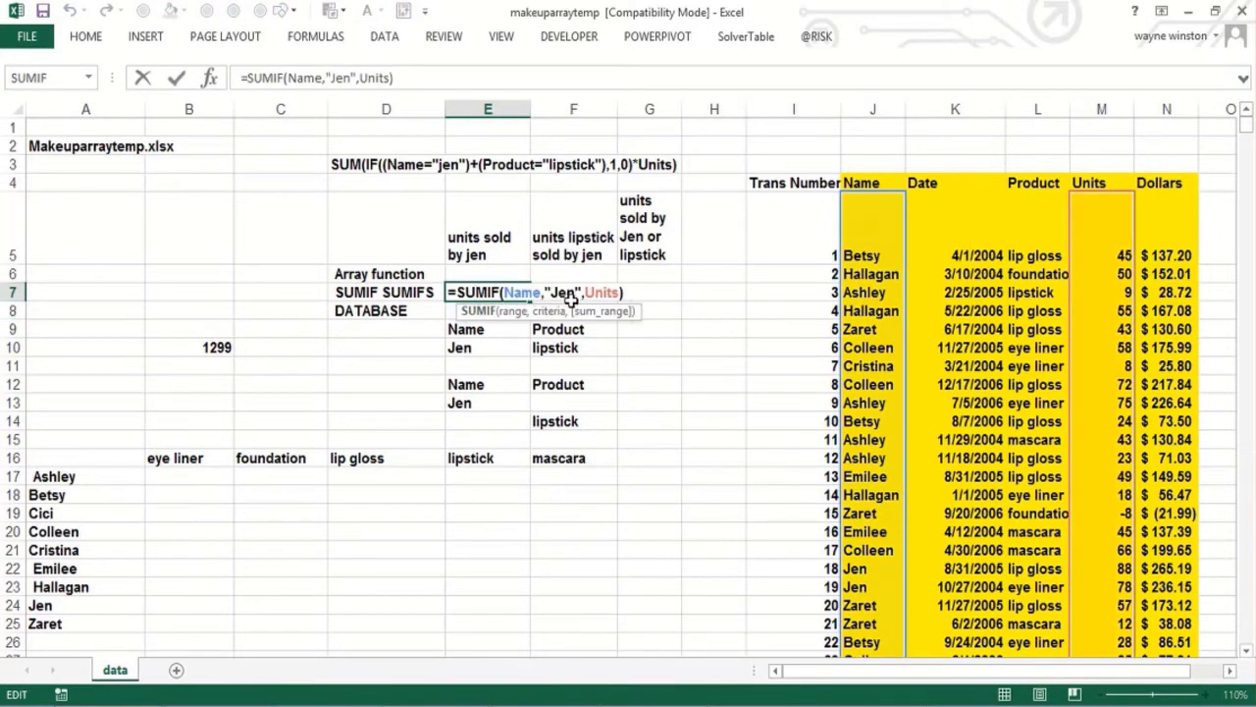
pyautogui.press('Return')
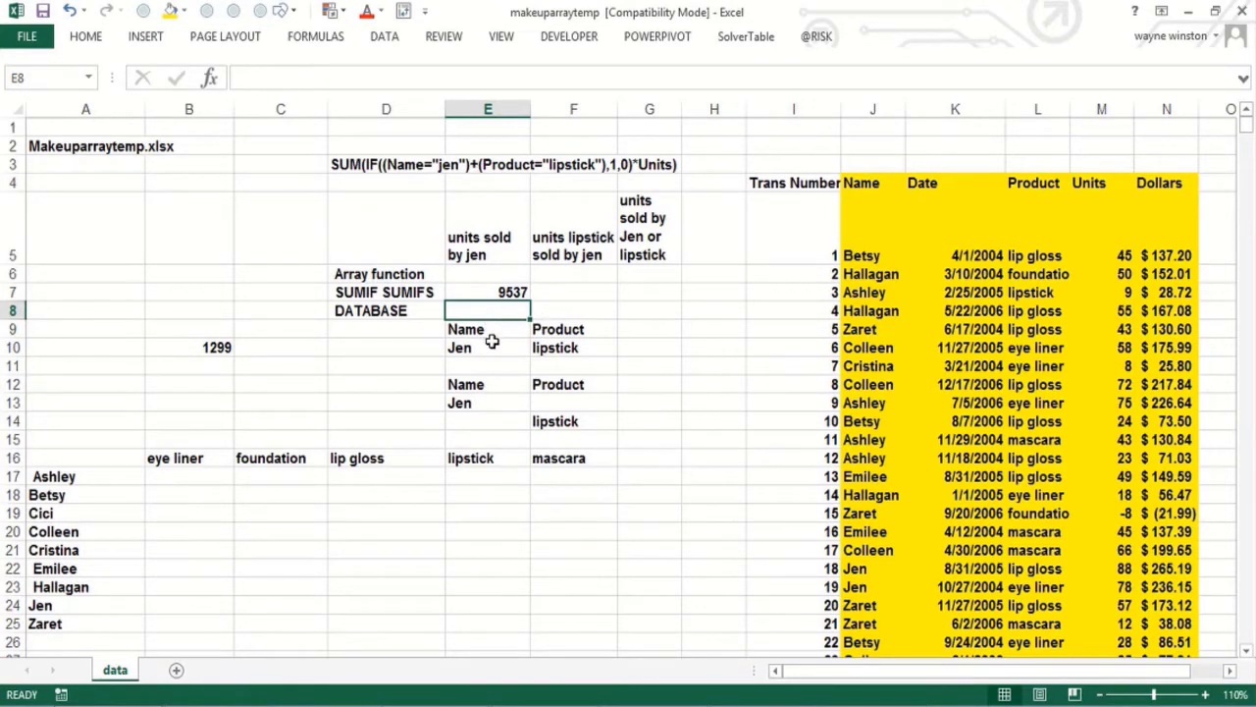
# For E8, look through the functions starting with D in the list of all functions
pyautogui.click(208, 78)
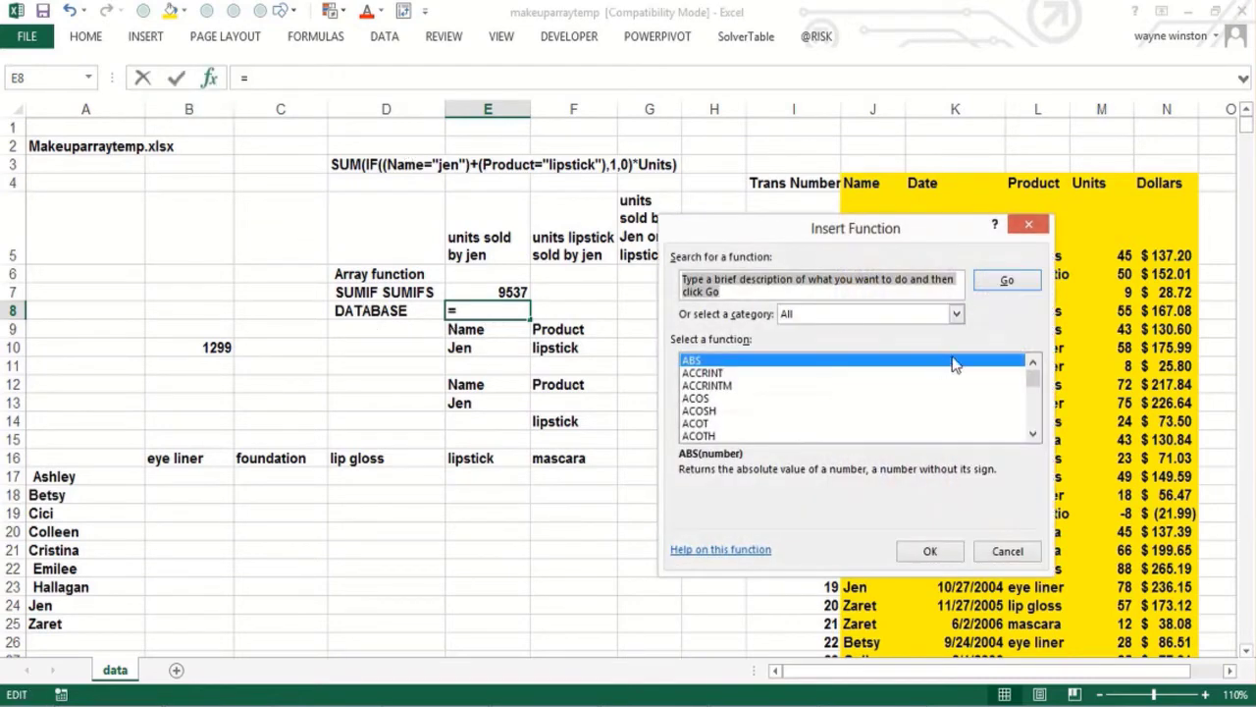
pyautogui.click(692, 413)
pyautogui.press('d')
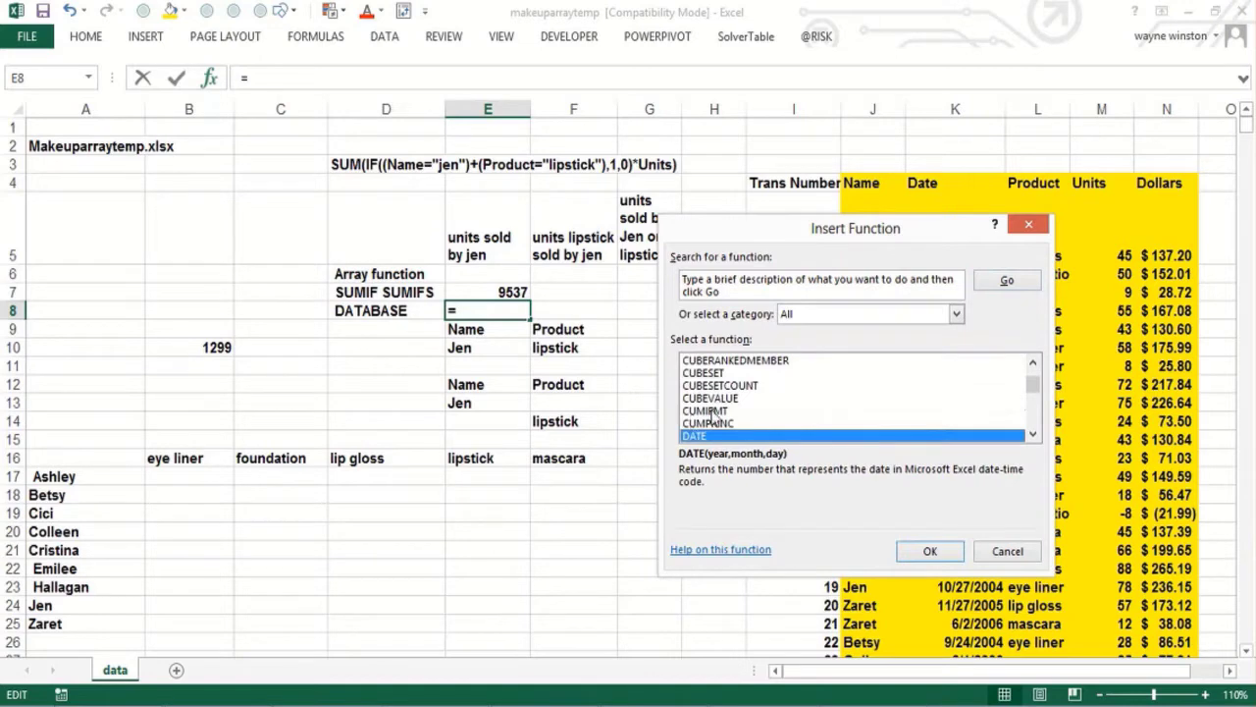
pyautogui.scroll(-2, 1033, 434)
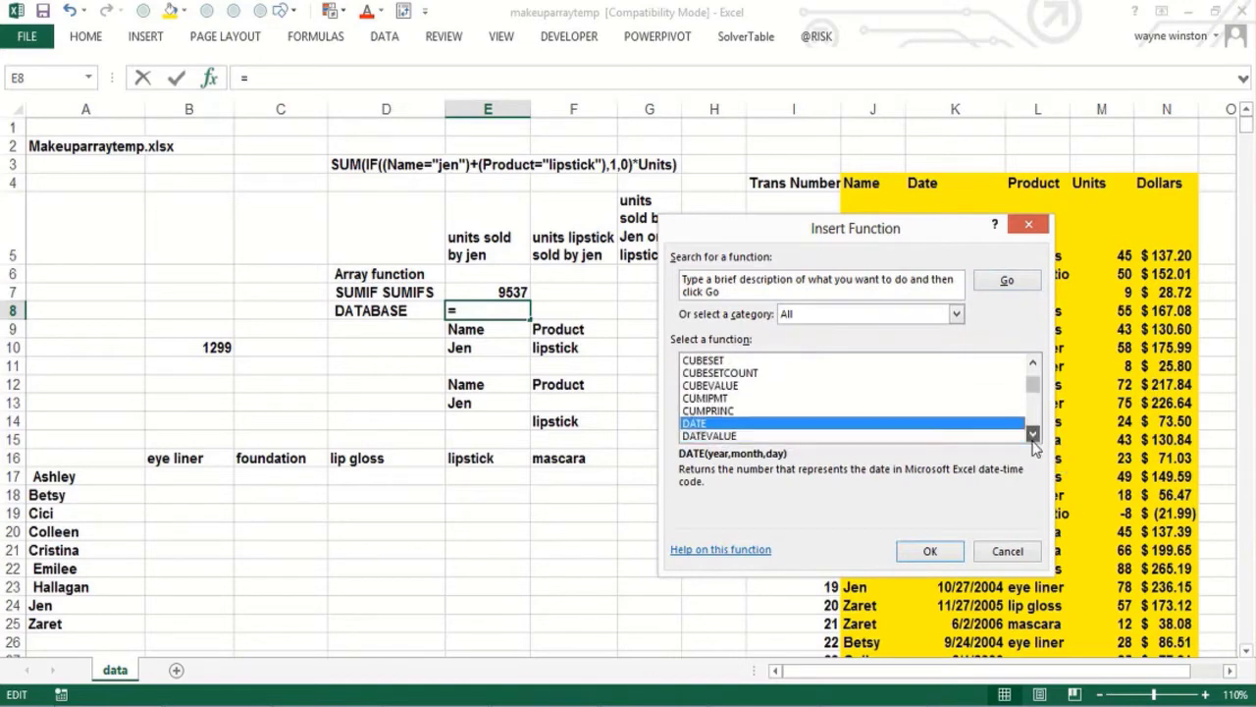
pyautogui.click(1032, 434)
pyautogui.click(1032, 433)
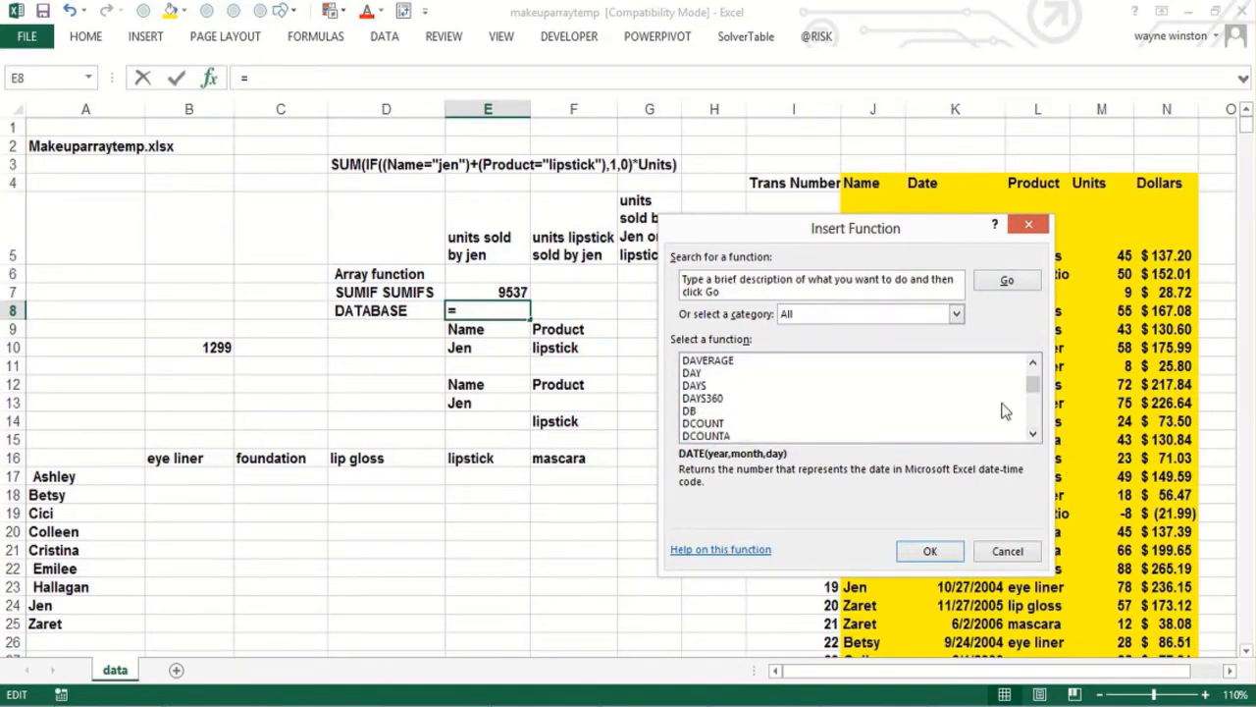
# Examine the Database function category, including the descriptions of DCOUNT, DCOUNTA, DGET, DMAX and DMIN, and leave without inserting a function
pyautogui.click(955, 314)
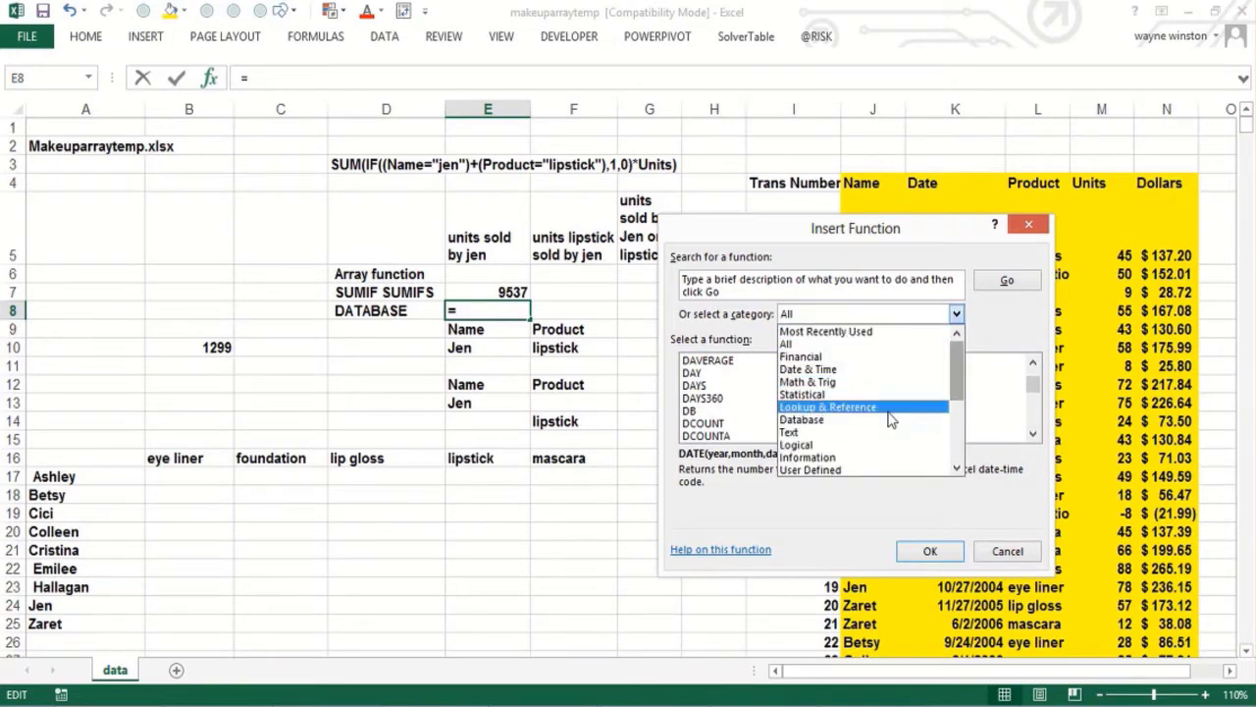
pyautogui.click(815, 420)
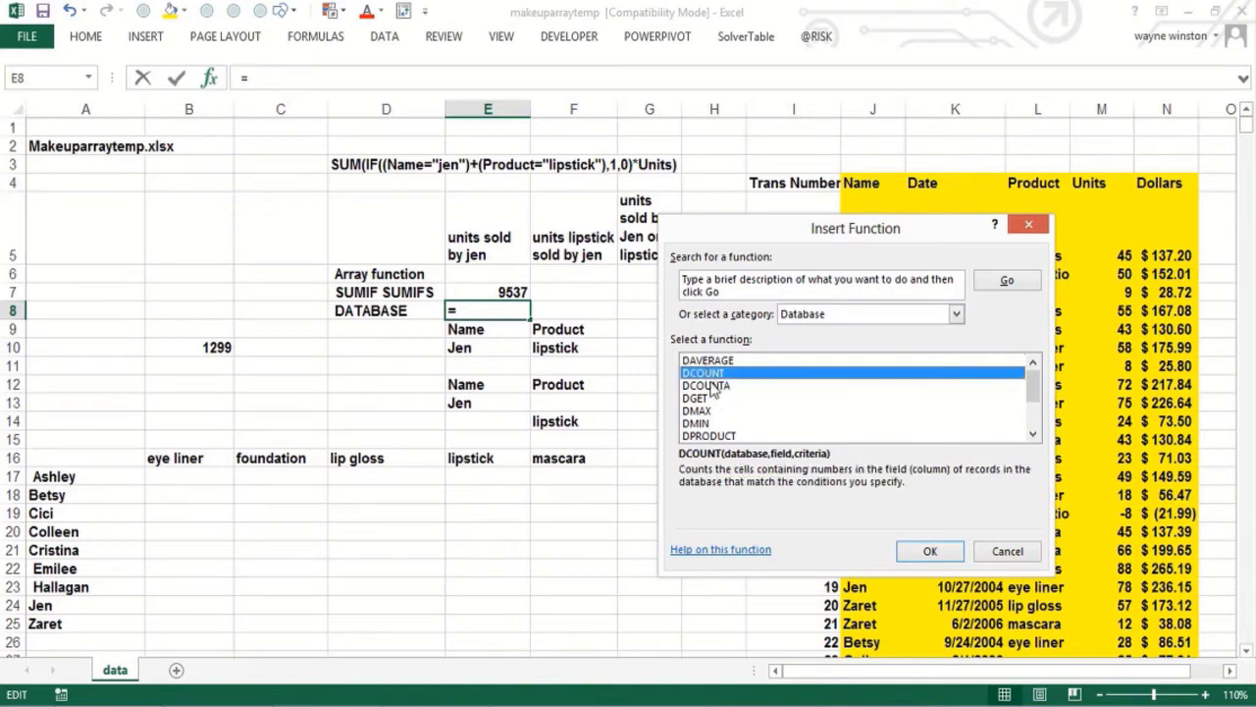
pyautogui.click(716, 385)
pyautogui.click(716, 374)
pyautogui.click(719, 384)
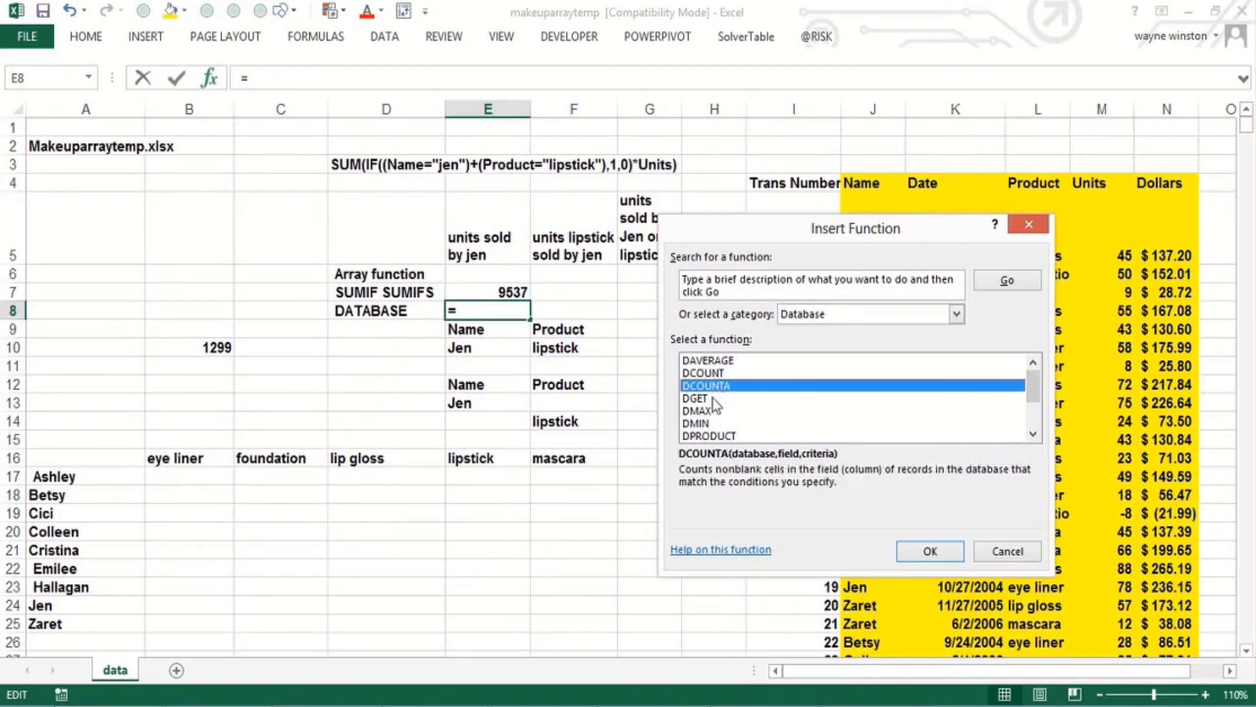
pyautogui.click(714, 400)
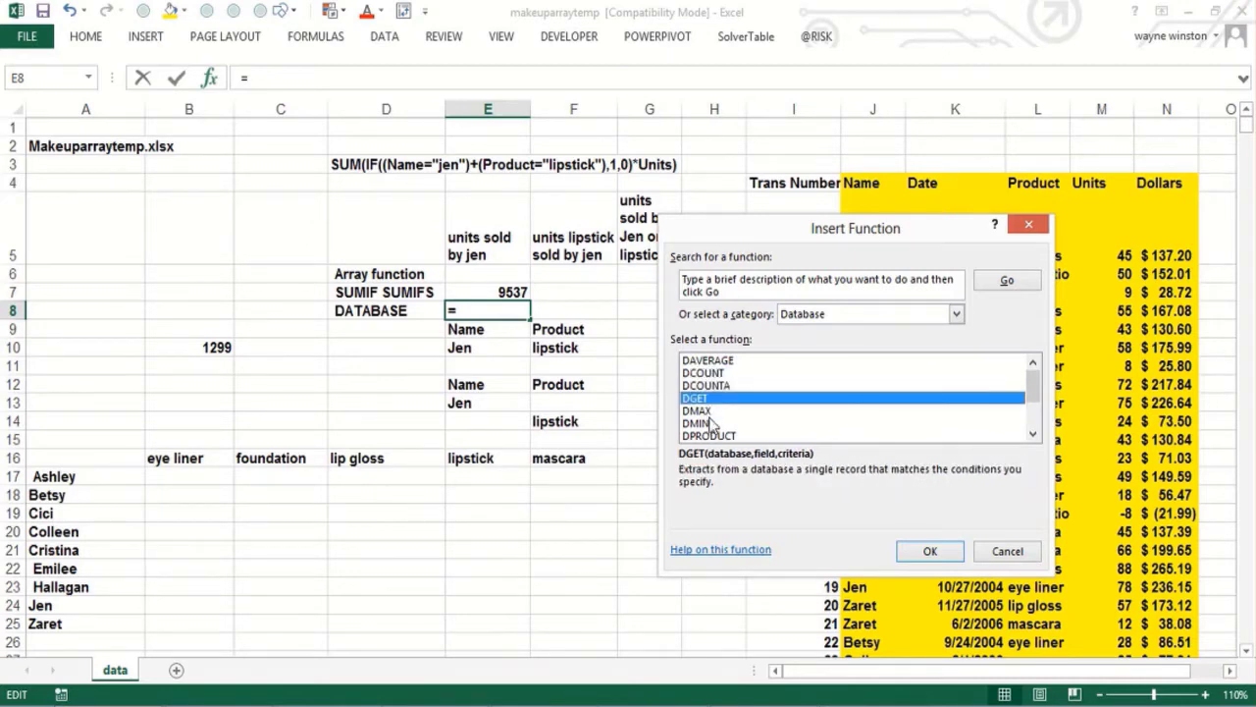
pyautogui.click(709, 410)
pyautogui.click(919, 424)
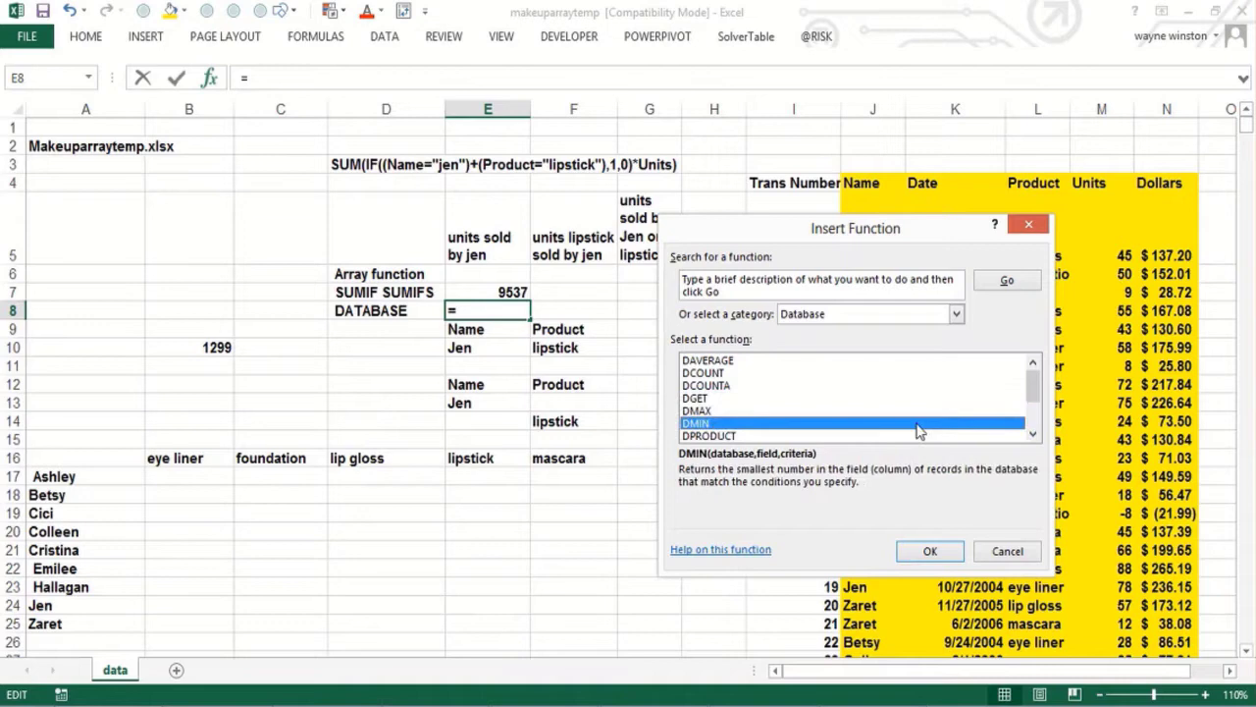
pyautogui.click(1033, 435)
pyautogui.click(1034, 434)
pyautogui.click(1034, 435)
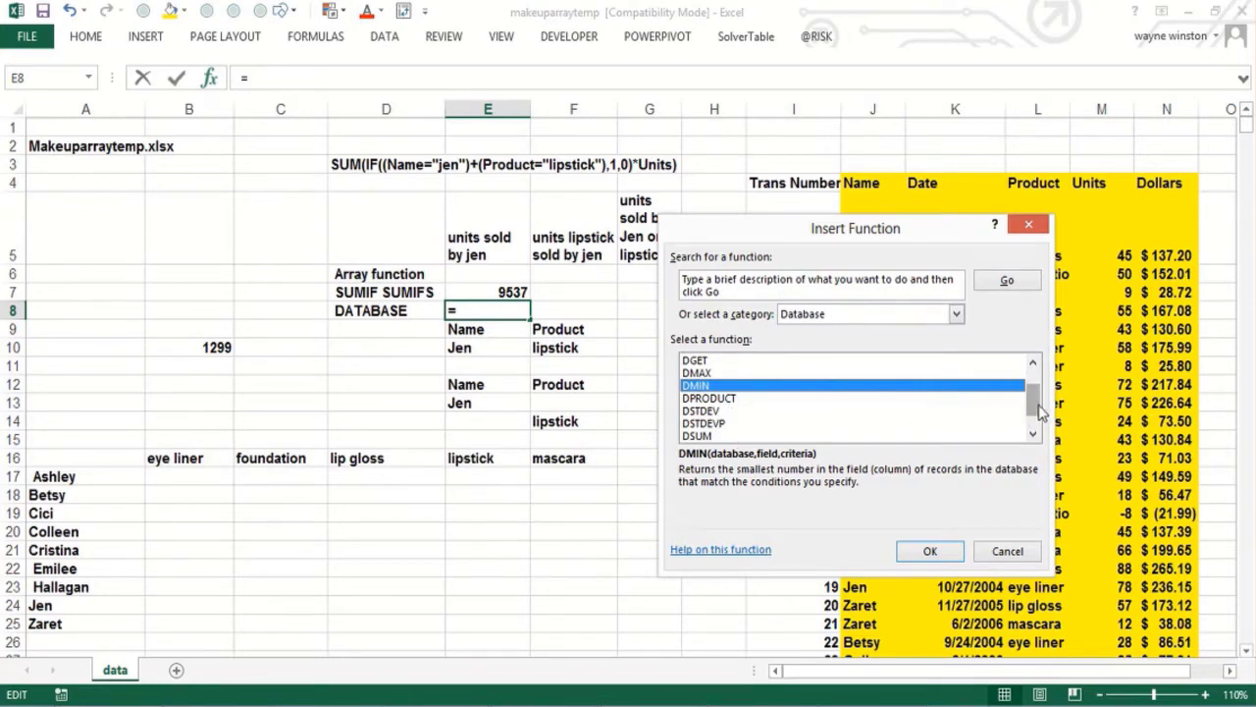
pyautogui.moveTo(1041, 412); pyautogui.dragTo(1040, 450)
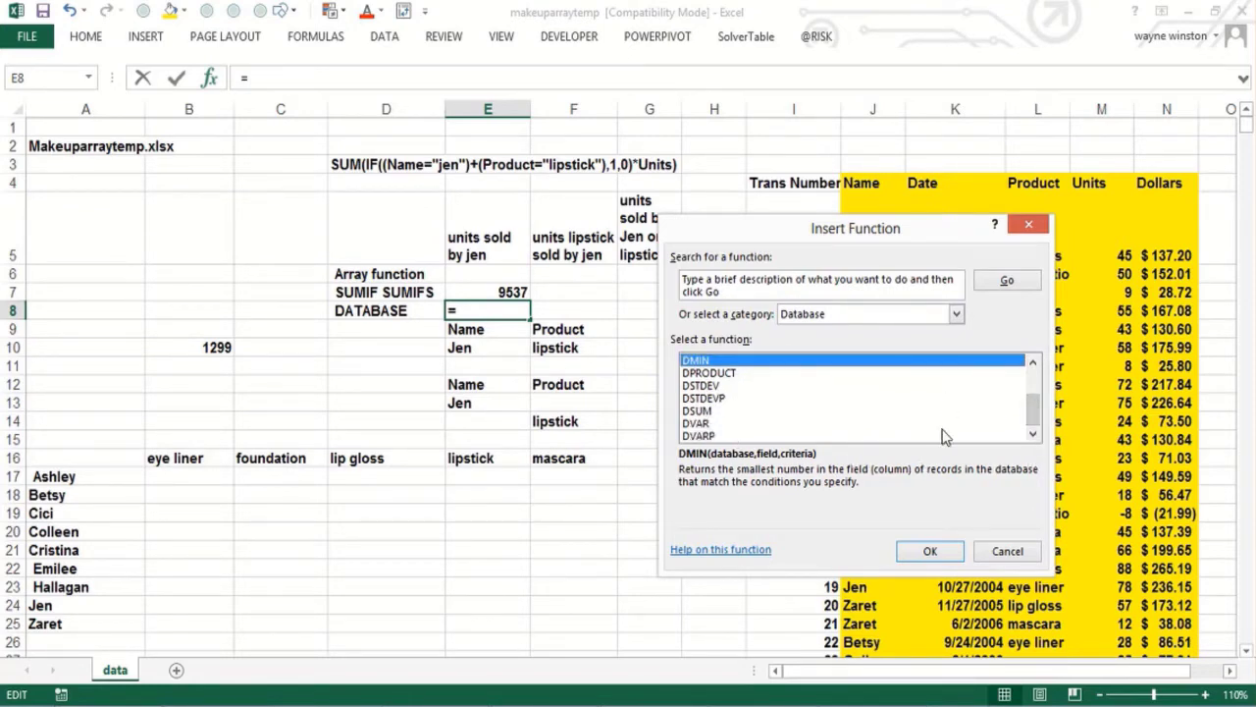
pyautogui.click(1029, 227)
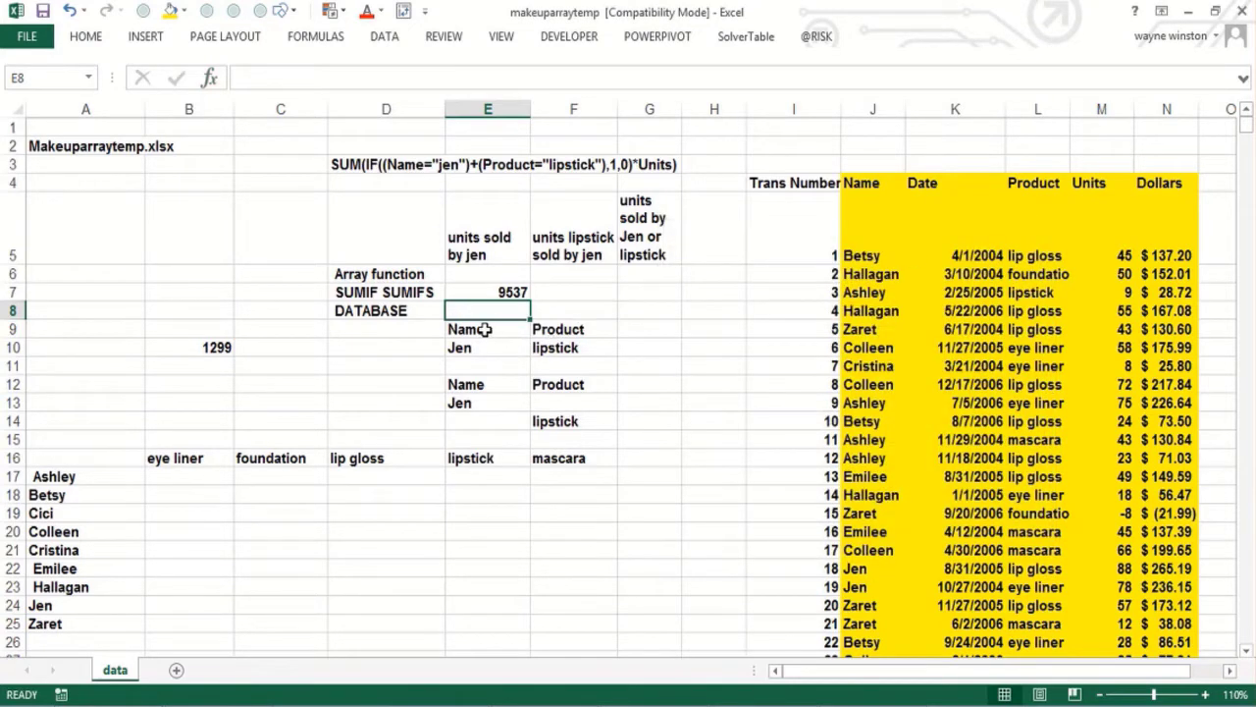
# Fill the two-row Name and Product criteria range E9:F10 with yellow
pyautogui.moveTo(484, 330); pyautogui.dragTo(578, 354)
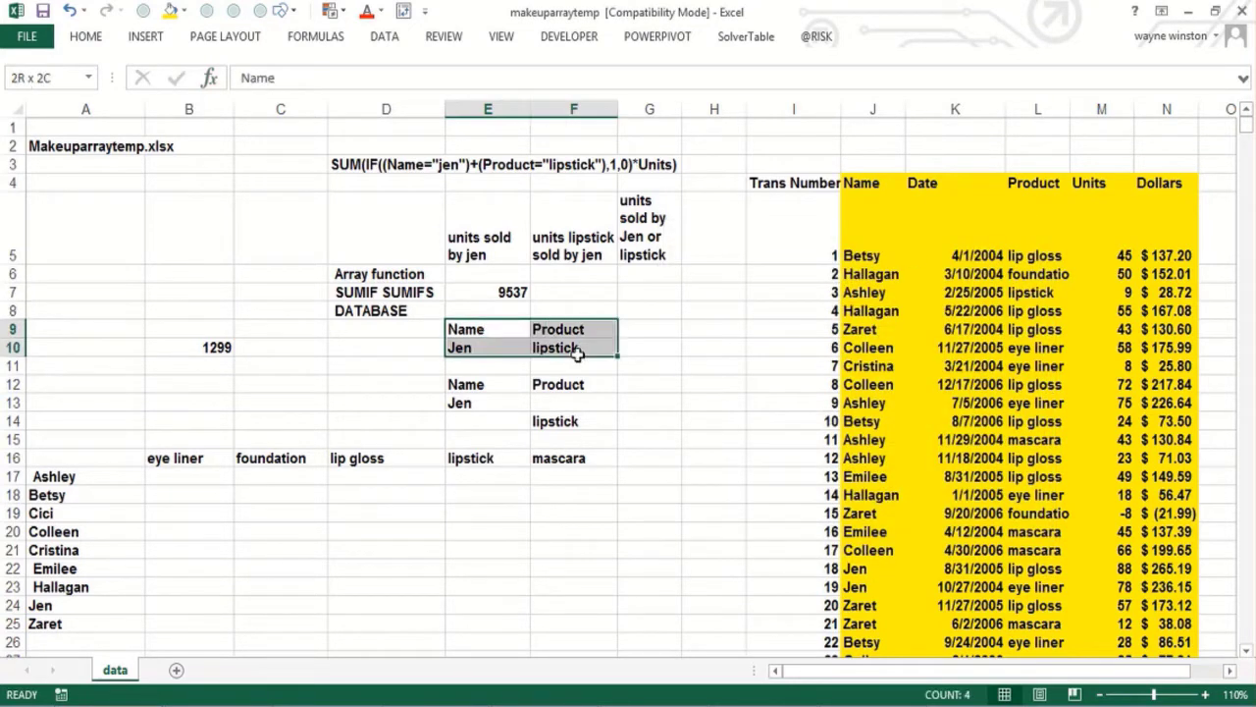
pyautogui.click(170, 11)
pyautogui.click(410, 373)
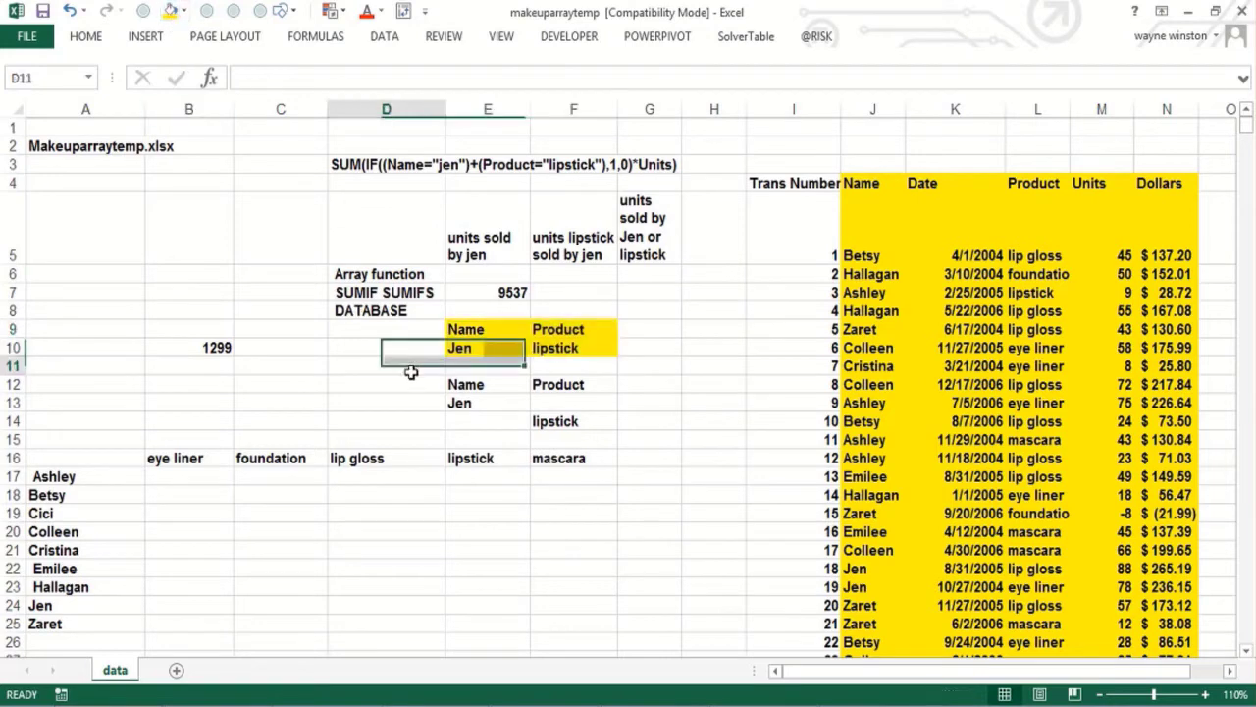
pyautogui.click(491, 331)
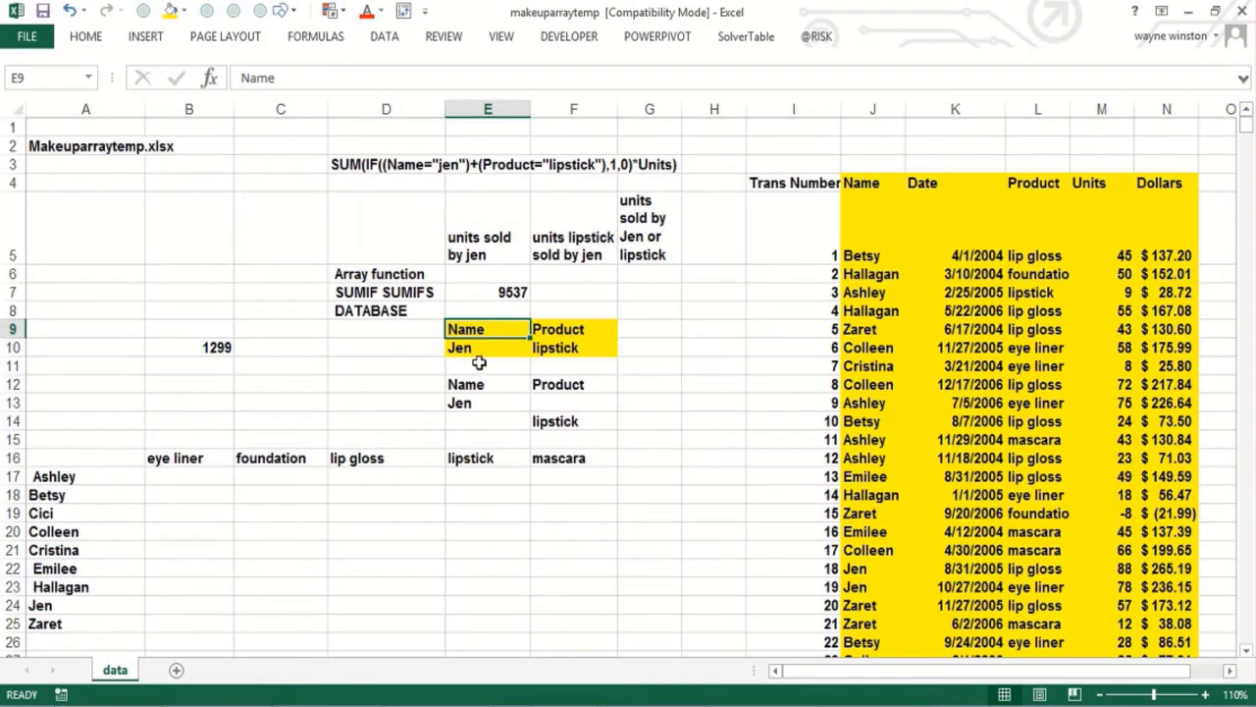
# Color the text of the three-row Name and Product criteria range E12:F14 red
pyautogui.moveTo(485, 383); pyautogui.dragTo(572, 422)
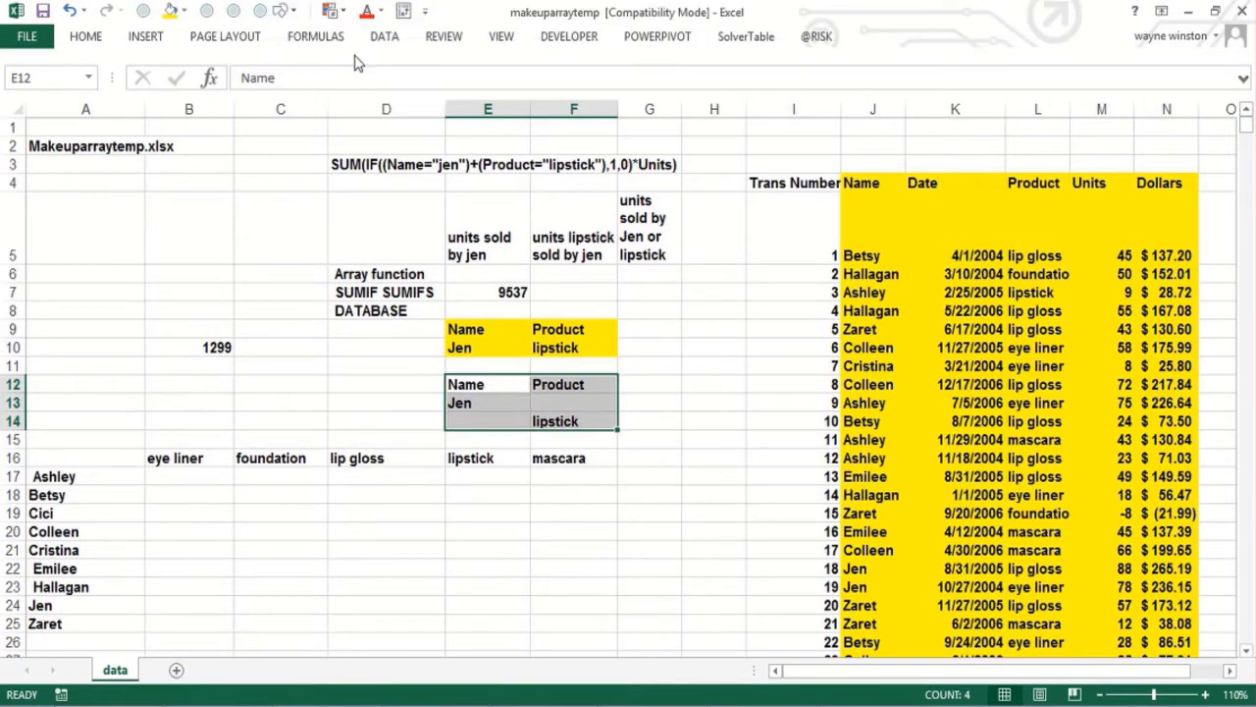
pyautogui.click(367, 12)
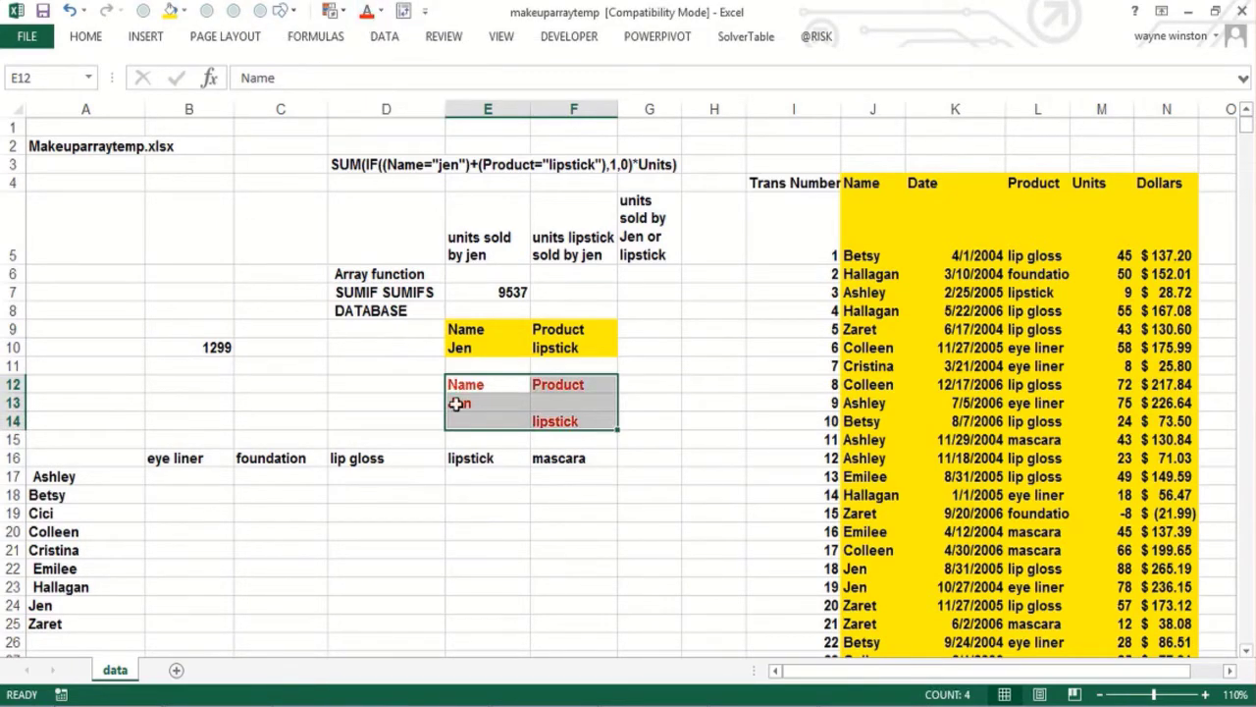
pyautogui.click(492, 408)
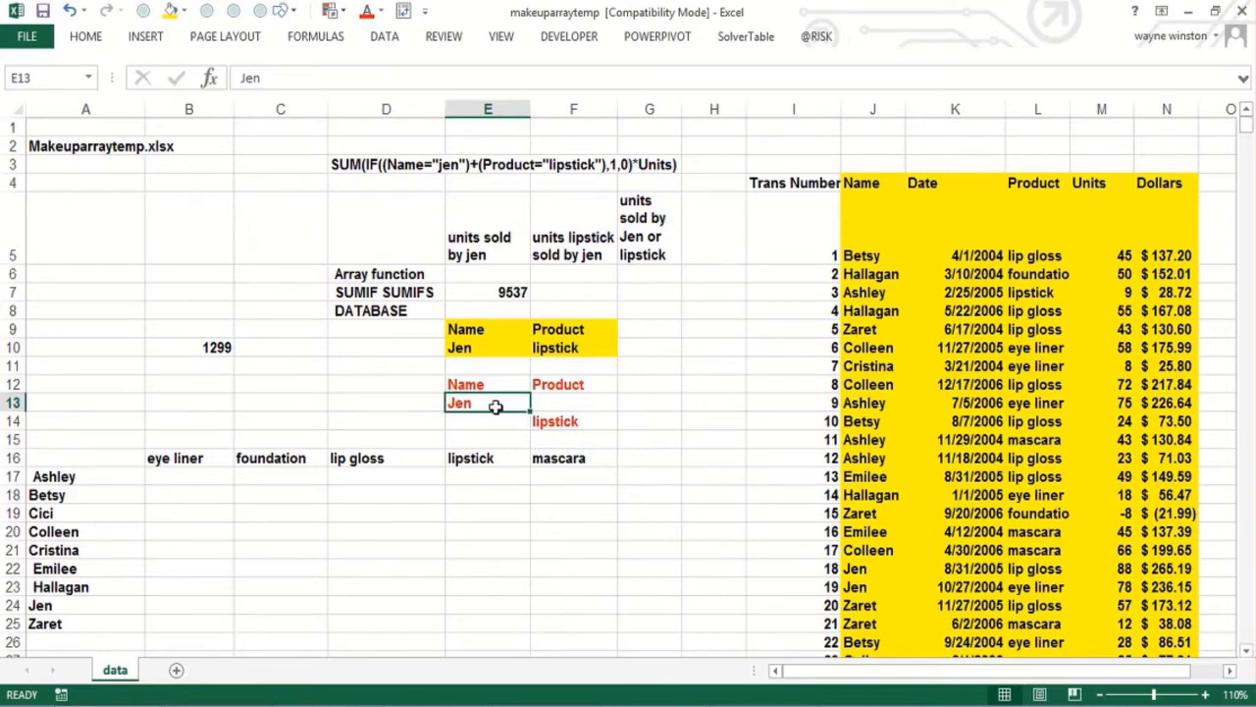
# In E8, enter a DSUM formula using the Data range, field 4 and criteria E9:E10, and review its arguments
pyautogui.click(463, 307)
pyautogui.write('=ds')
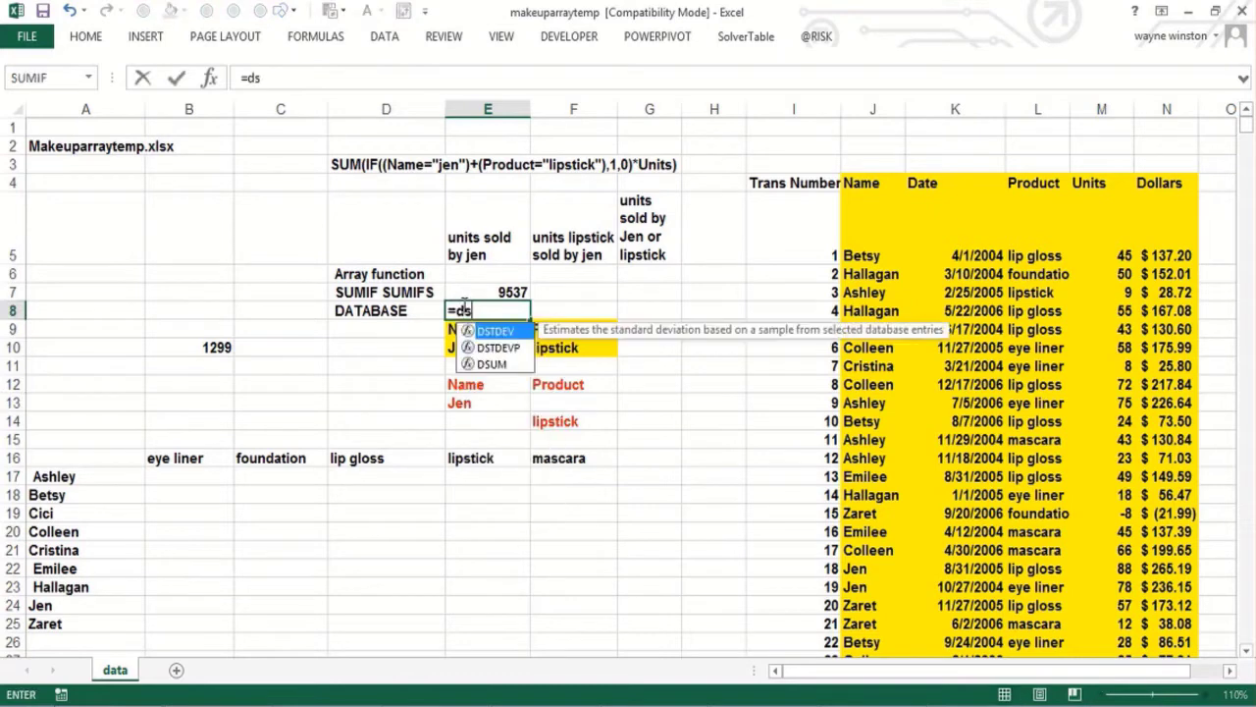
pyautogui.write('um(')
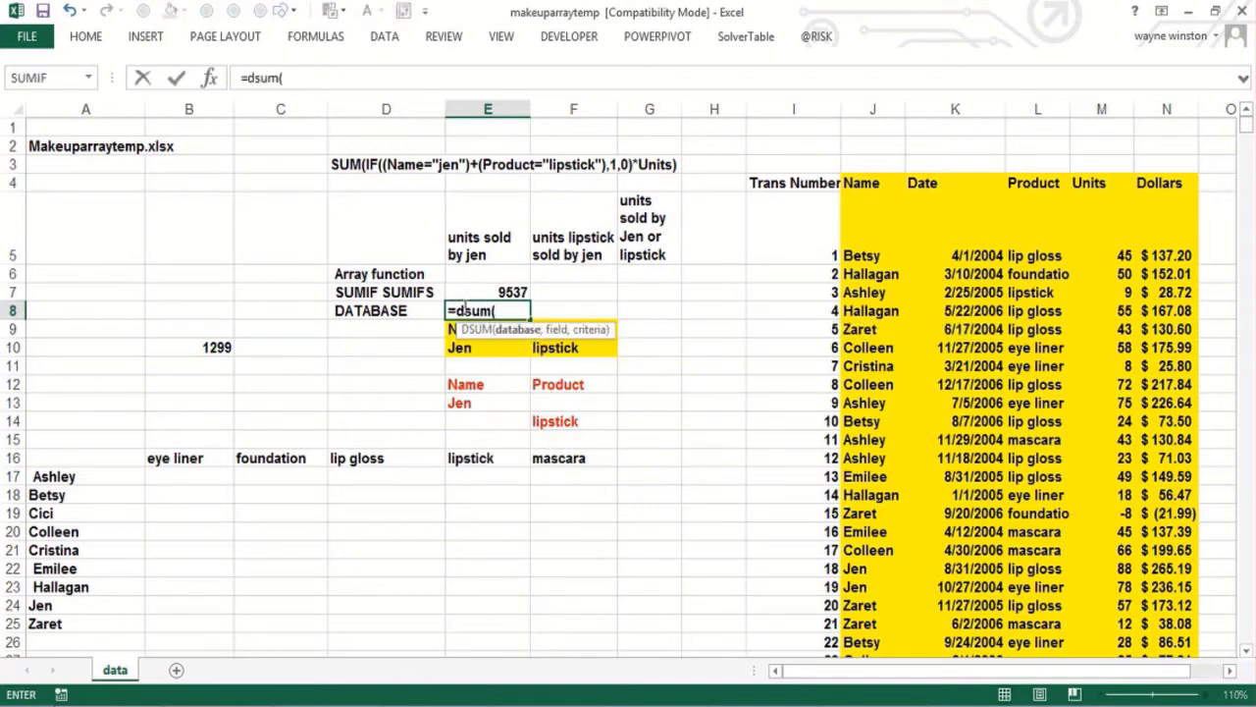
pyautogui.press('F3')
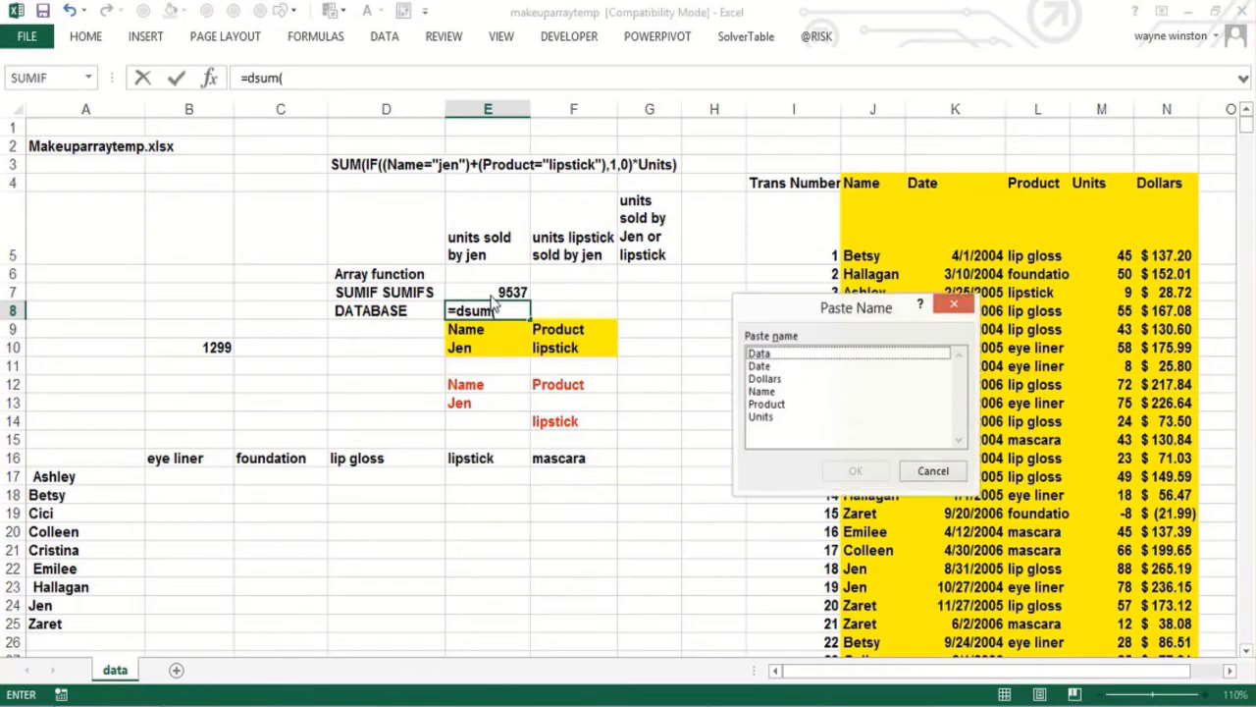
pyautogui.click(772, 355)
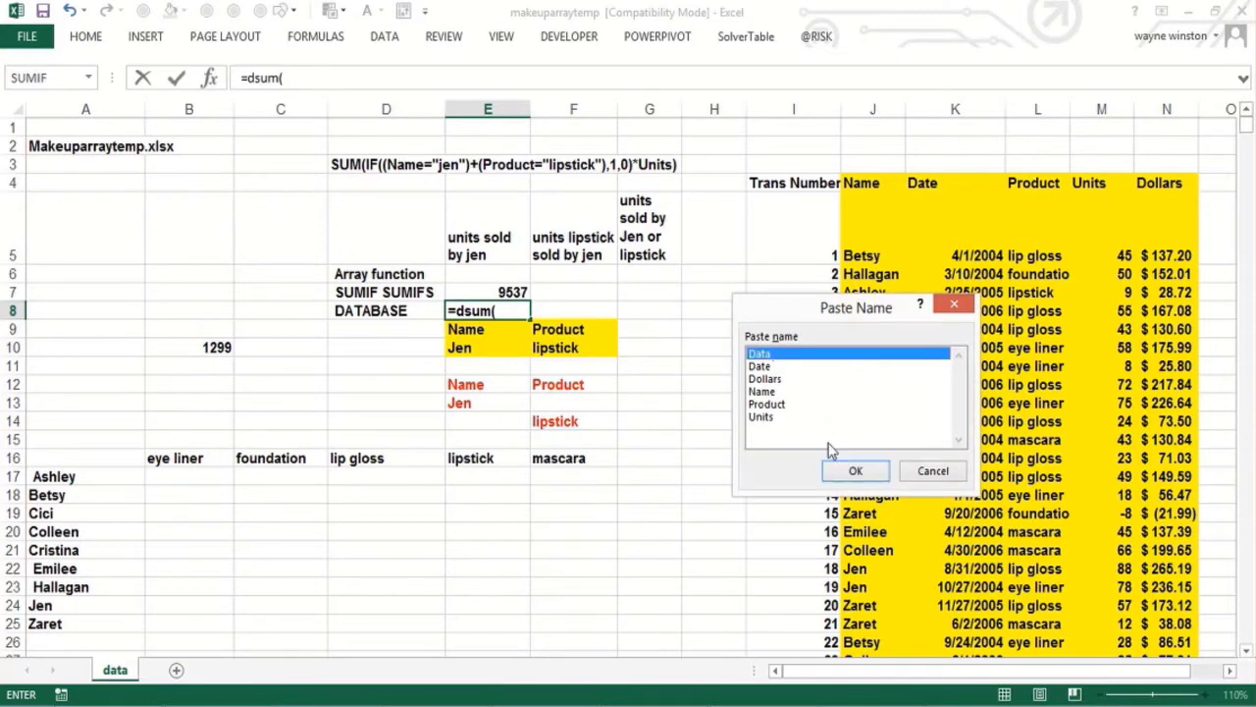
pyautogui.click(855, 470)
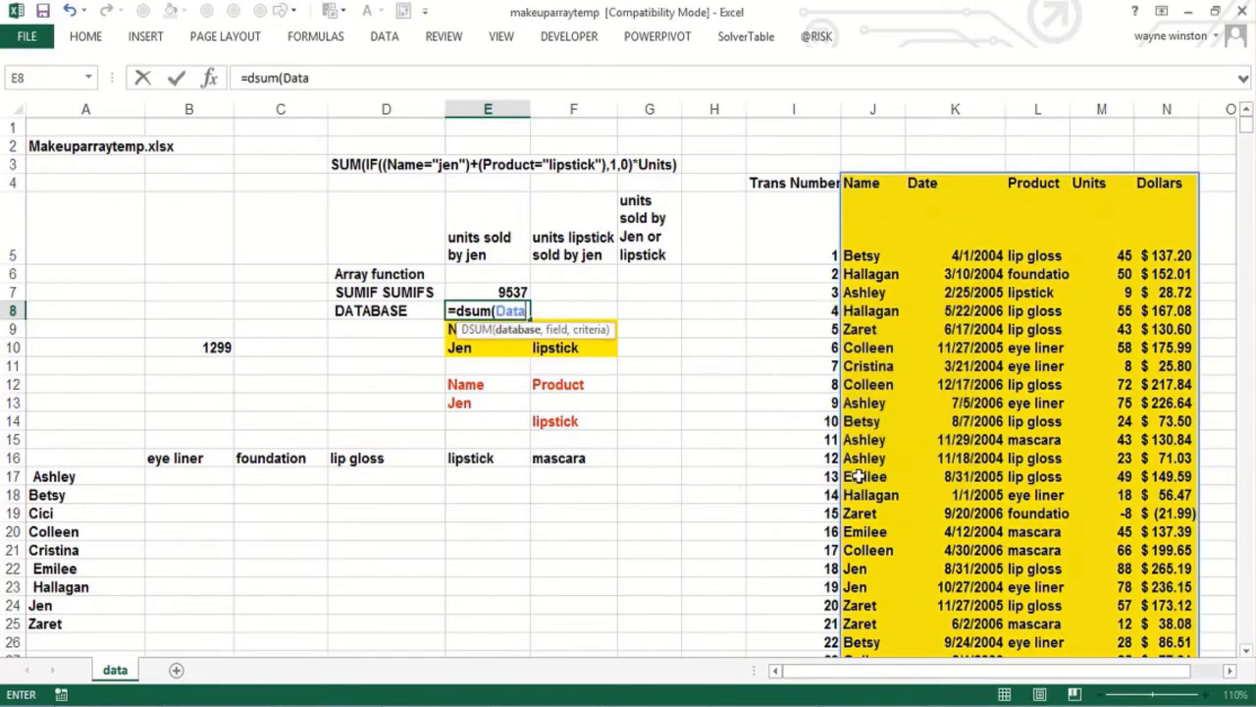
pyautogui.write(',')
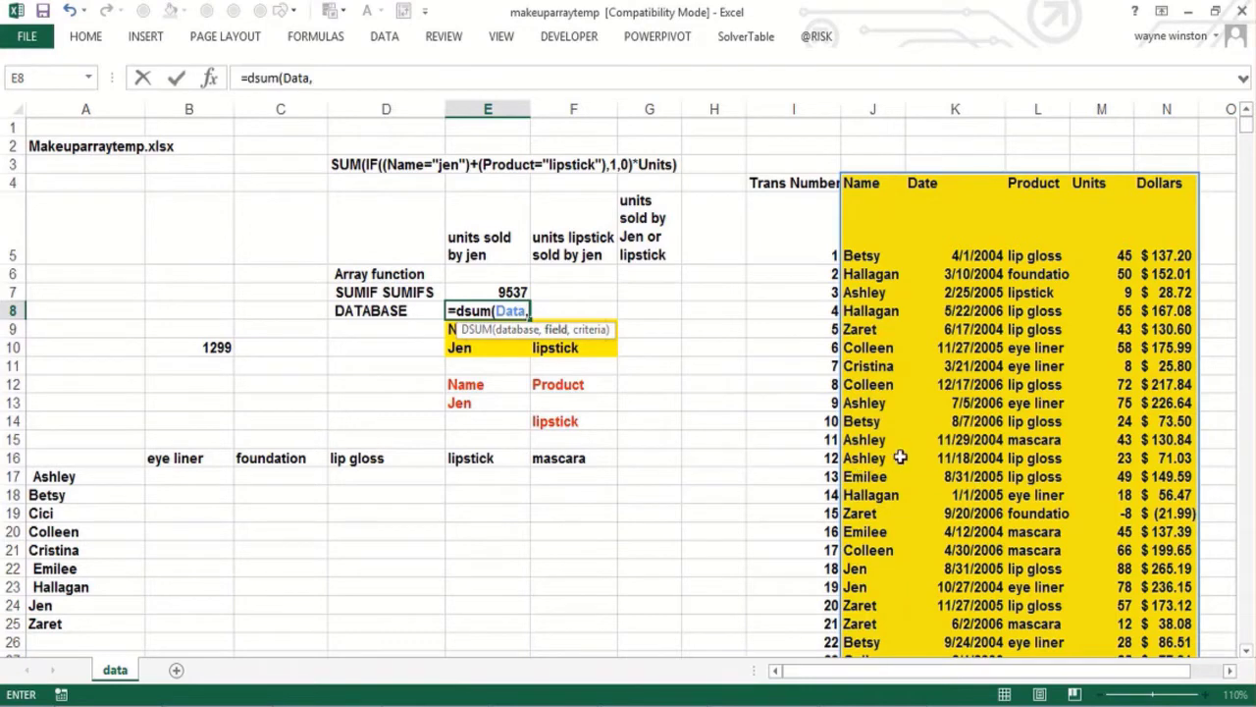
pyautogui.write('4')
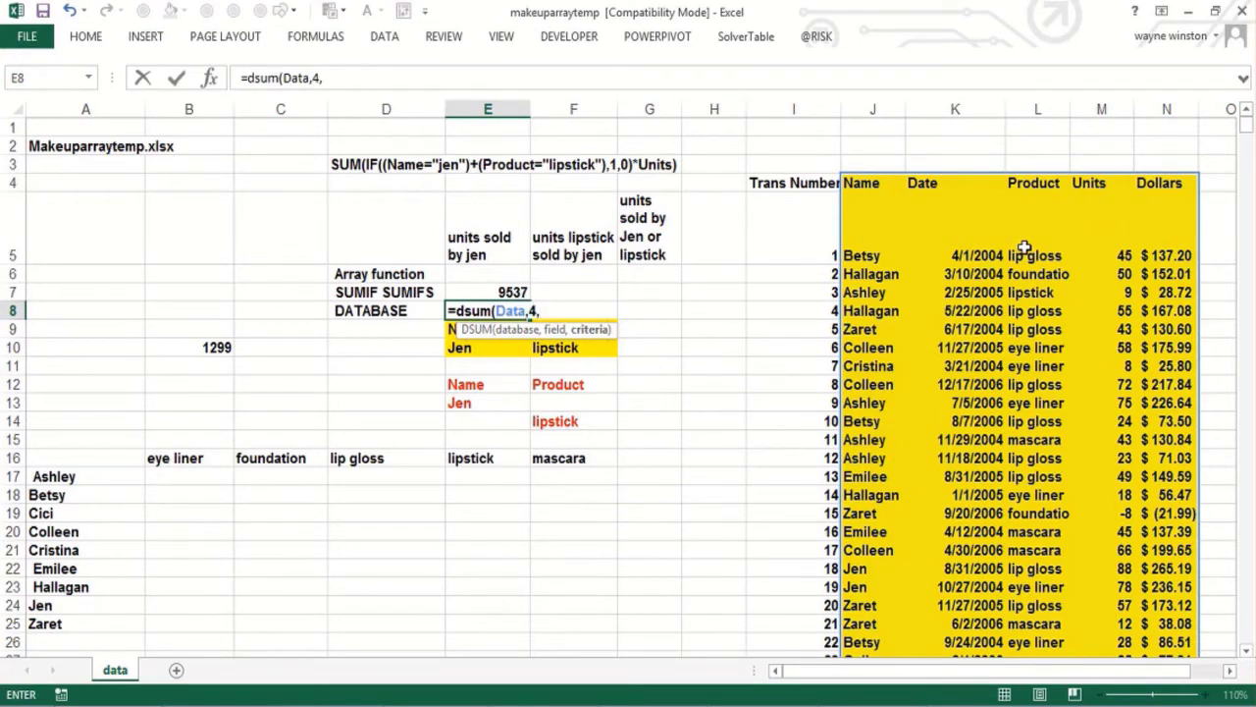
pyautogui.write(',')
pyautogui.moveTo(447, 329); pyautogui.dragTo(455, 341)
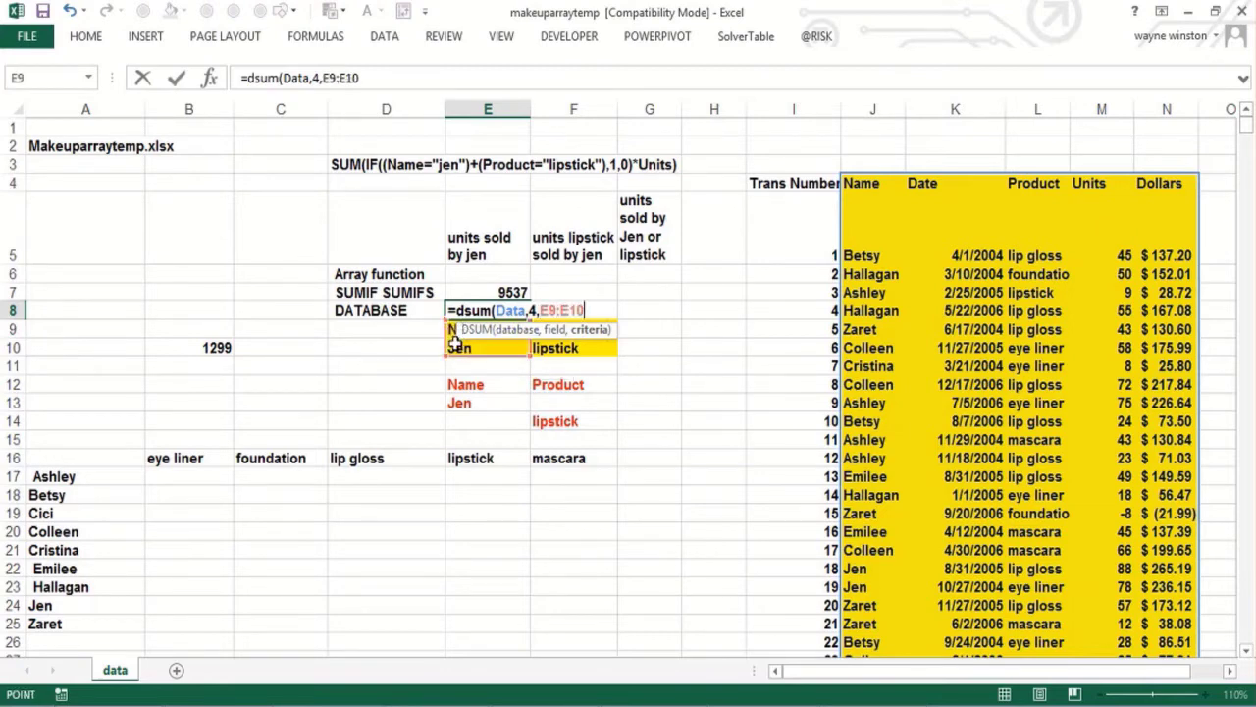
pyautogui.write(')')
pyautogui.press('Return')
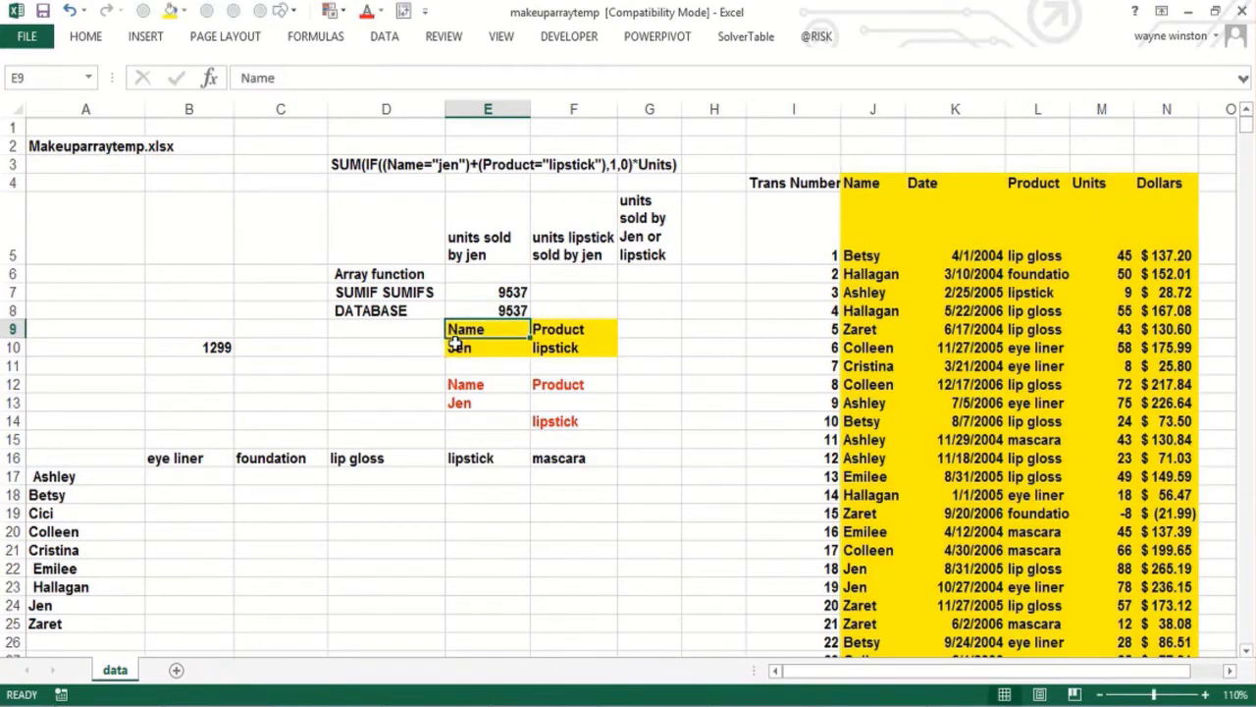
pyautogui.doubleClick(465, 313)
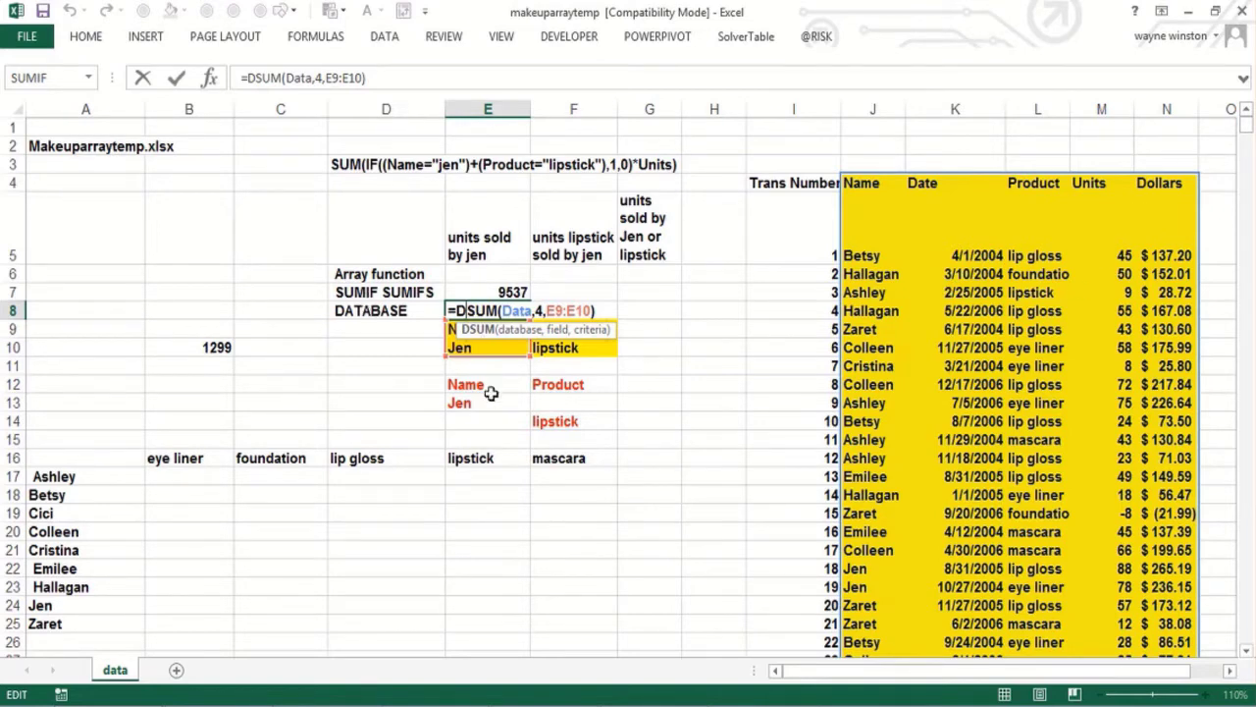
pyautogui.press('Return')
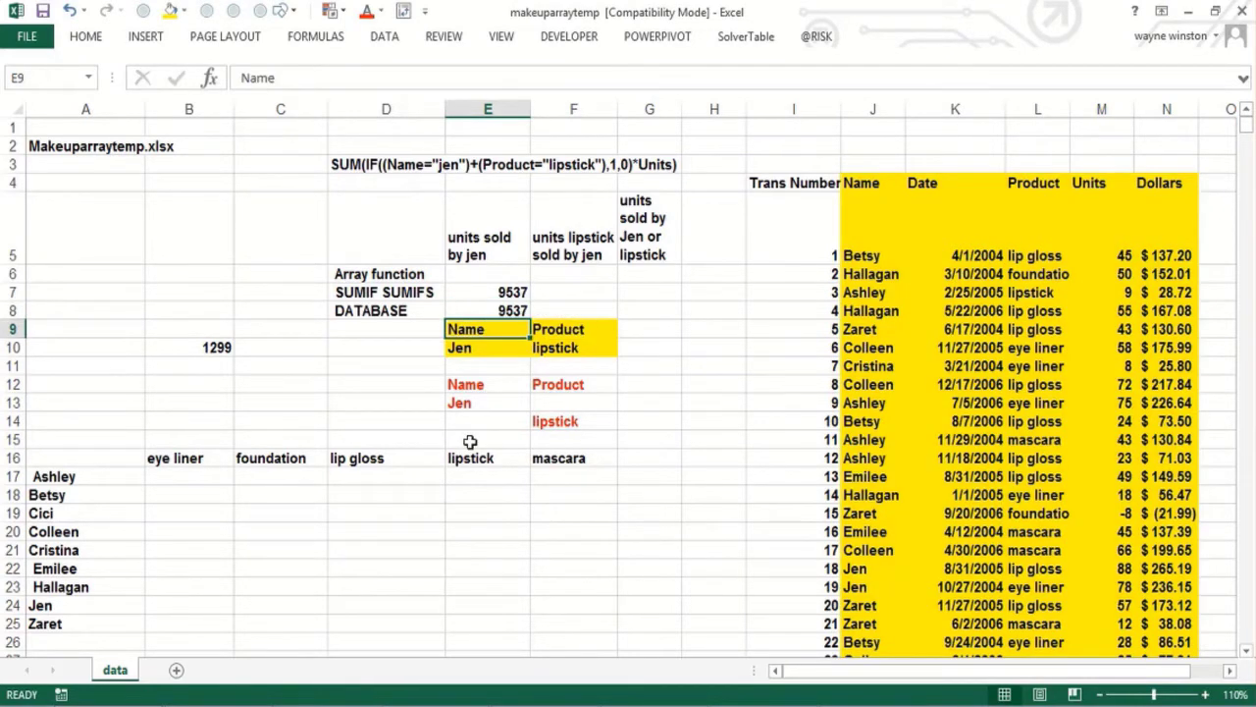
# In E6, enter a SUM array formula multiplying the test that Name equals the salesperson shown in E10, written as quoted text, by Units
pyautogui.press('Up')
pyautogui.press('Up')
pyautogui.press('Up')
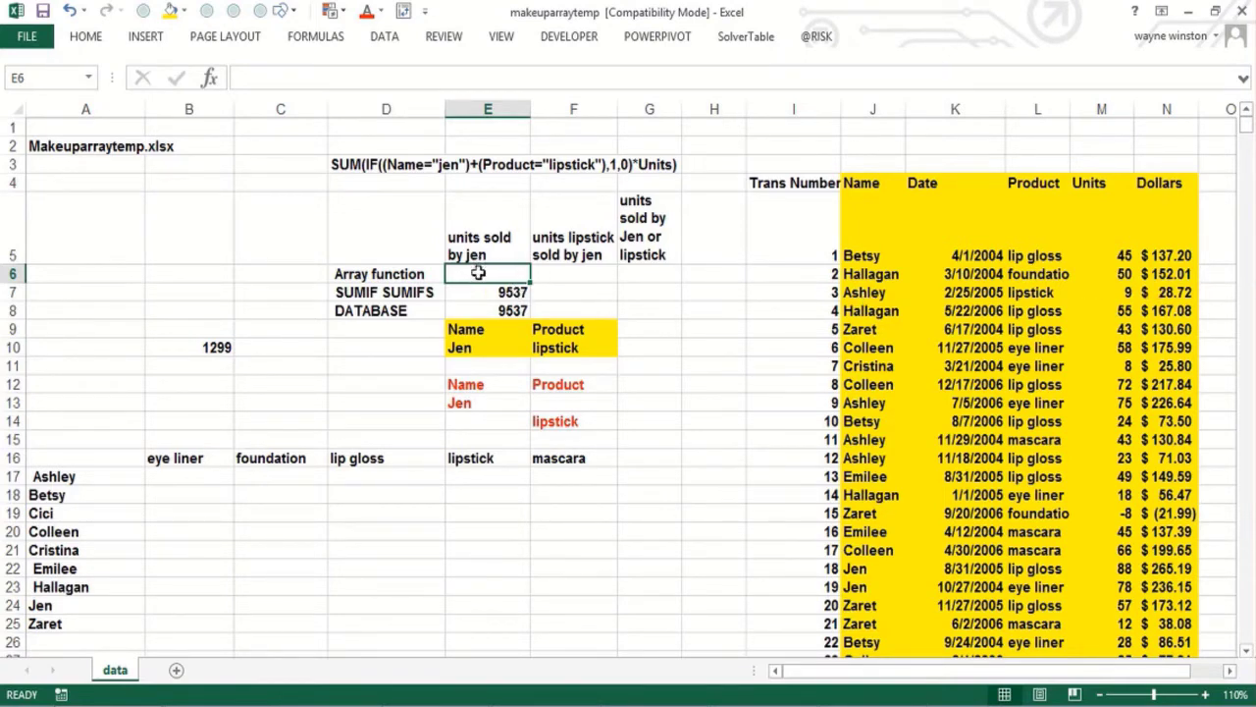
pyautogui.write('=sum')
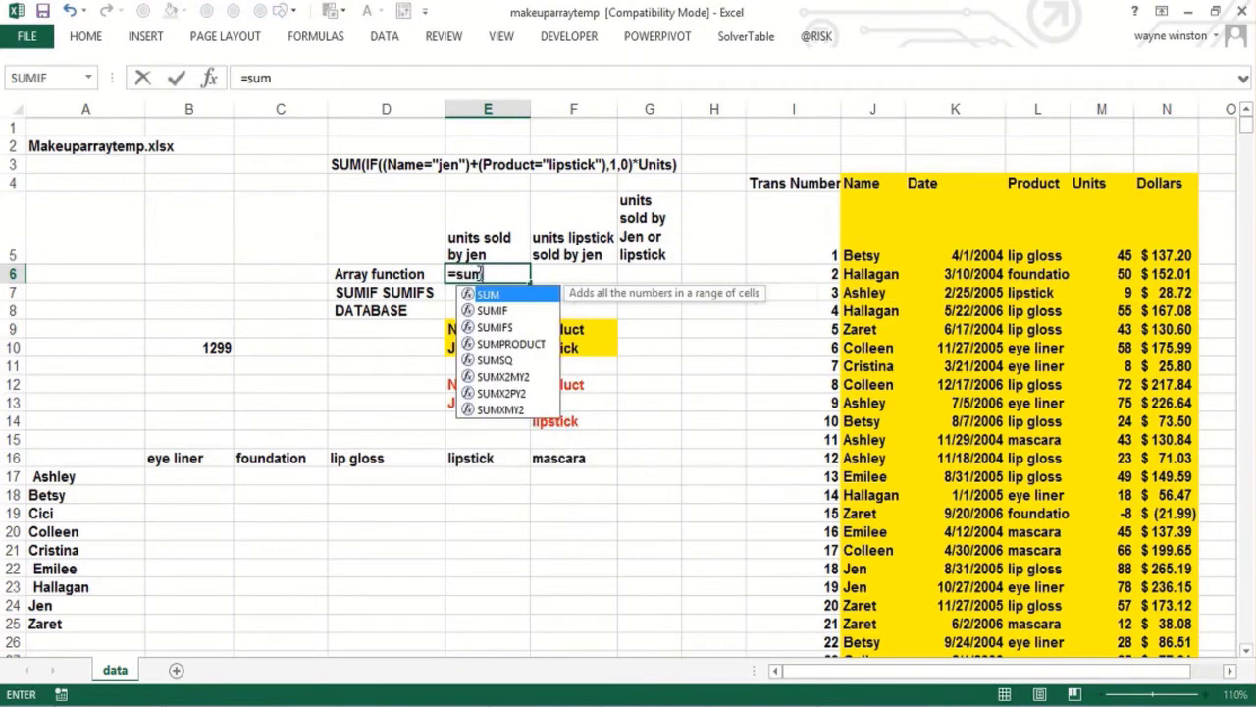
pyautogui.write('((N')
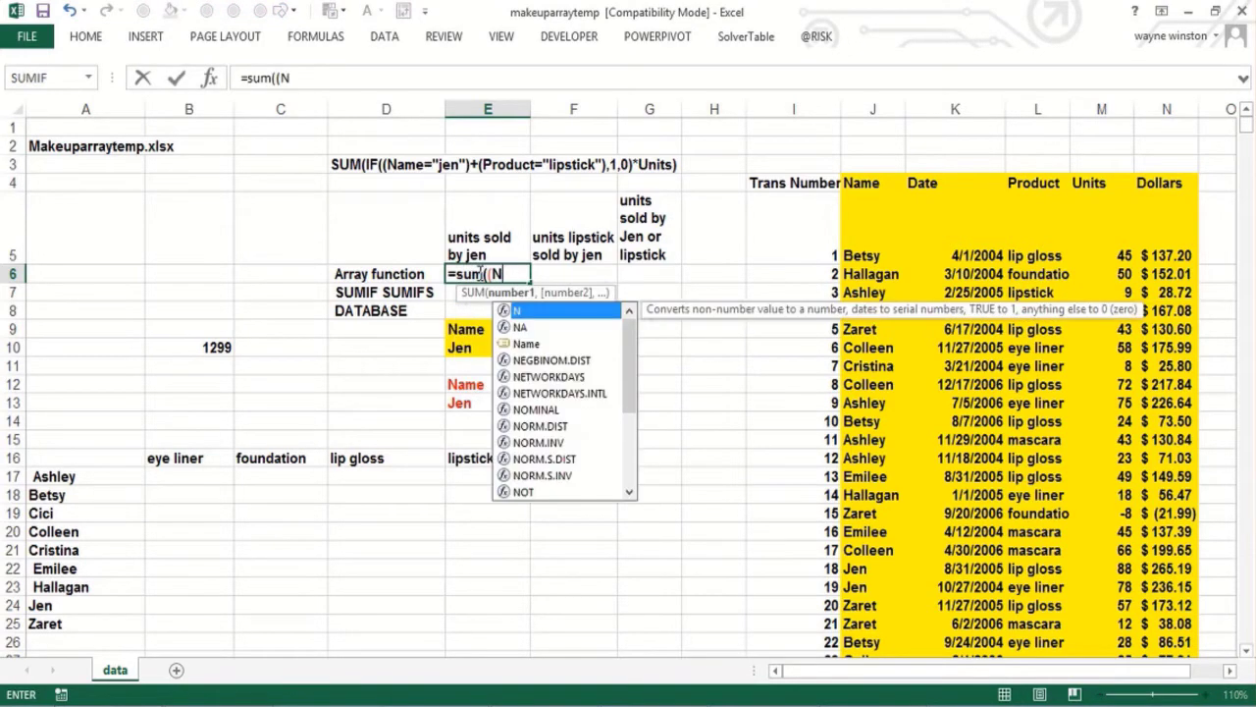
pyautogui.press('BackSpace')
pyautogui.write('Nam')
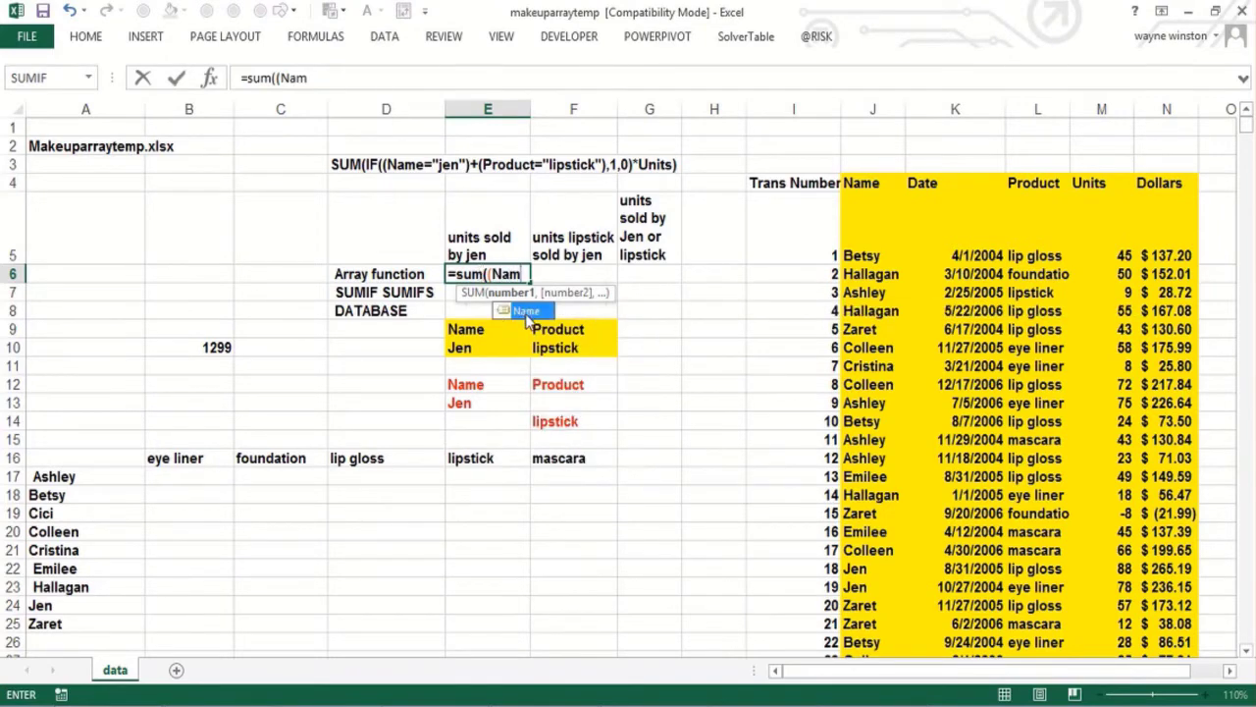
pyautogui.doubleClick(526, 310)
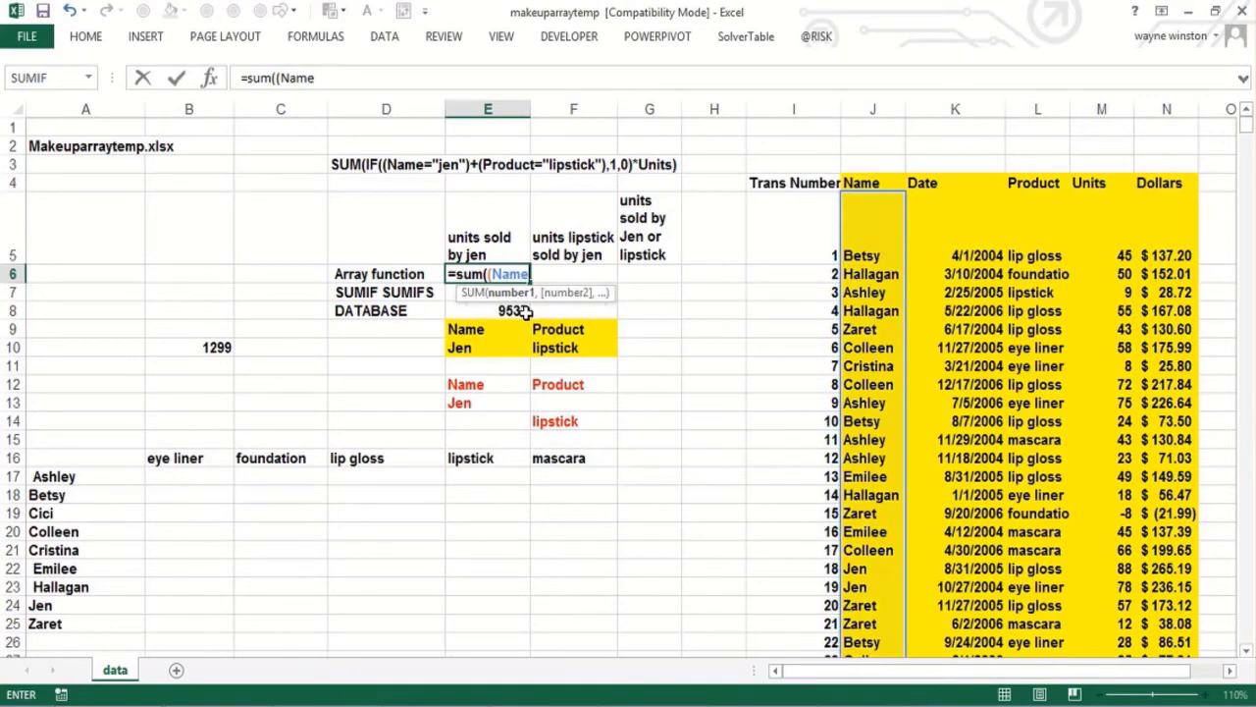
pyautogui.write('="Jen')
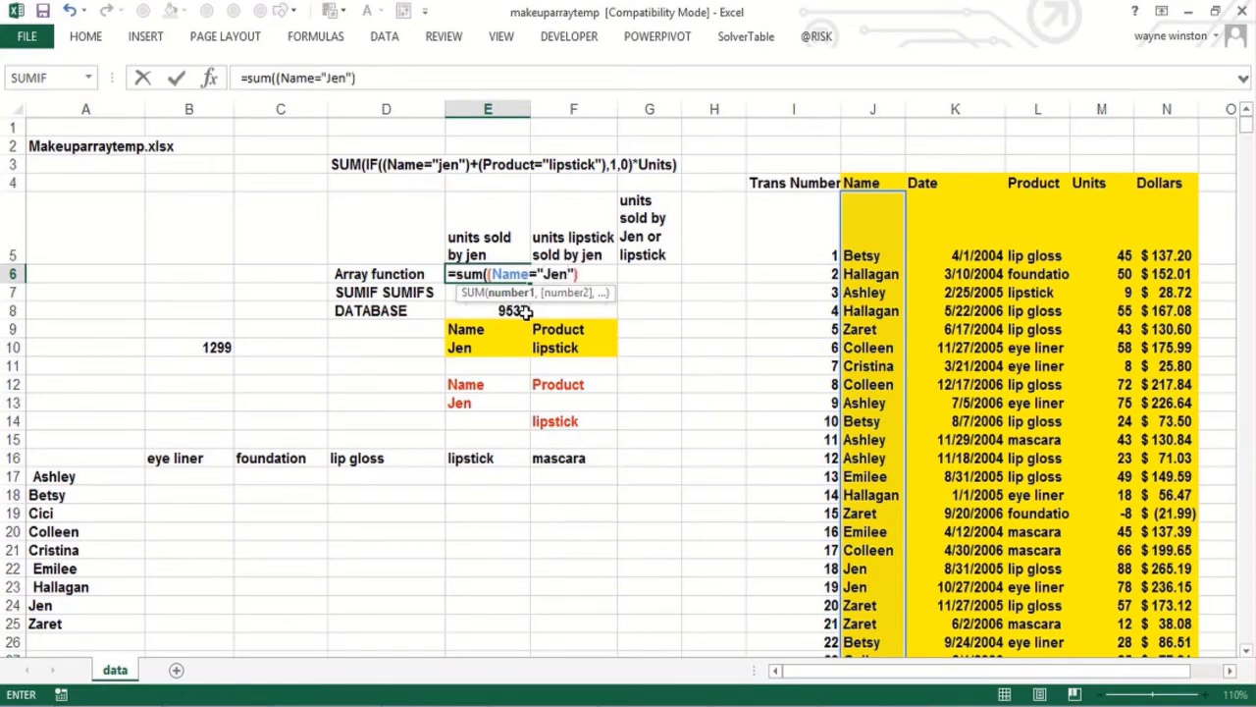
pyautogui.write('")*')
pyautogui.press('F3')
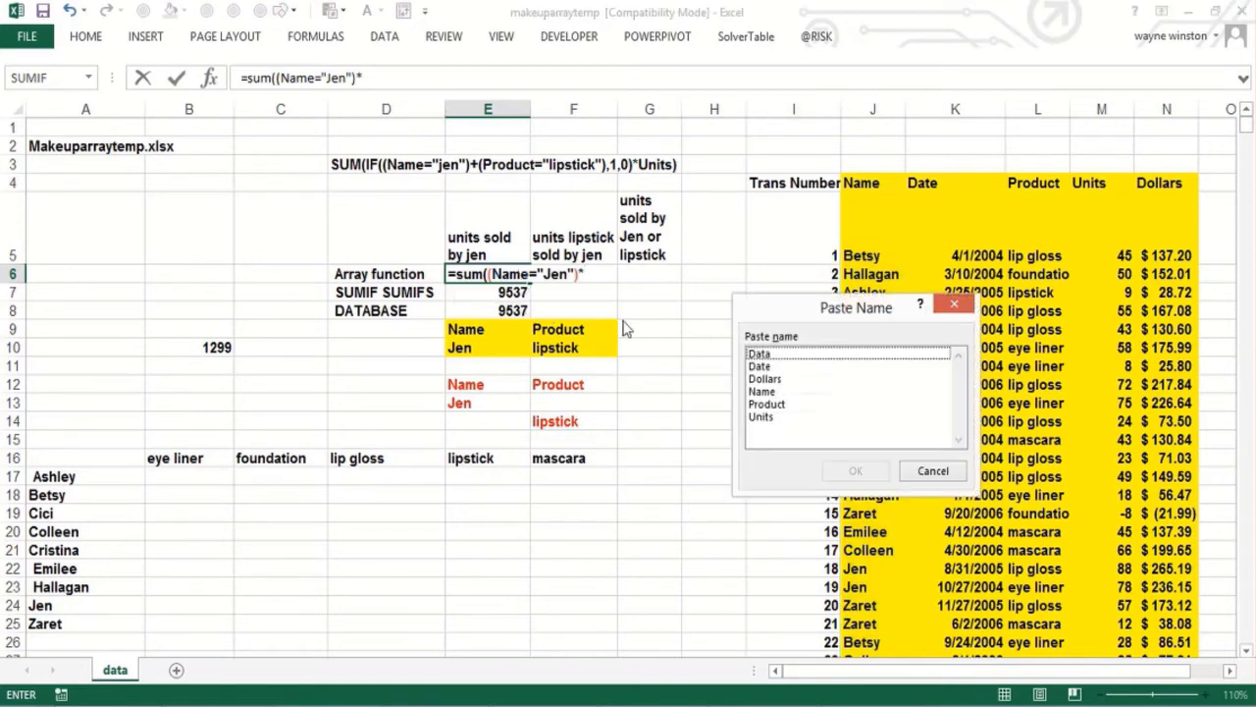
pyautogui.click(762, 417)
pyautogui.click(855, 470)
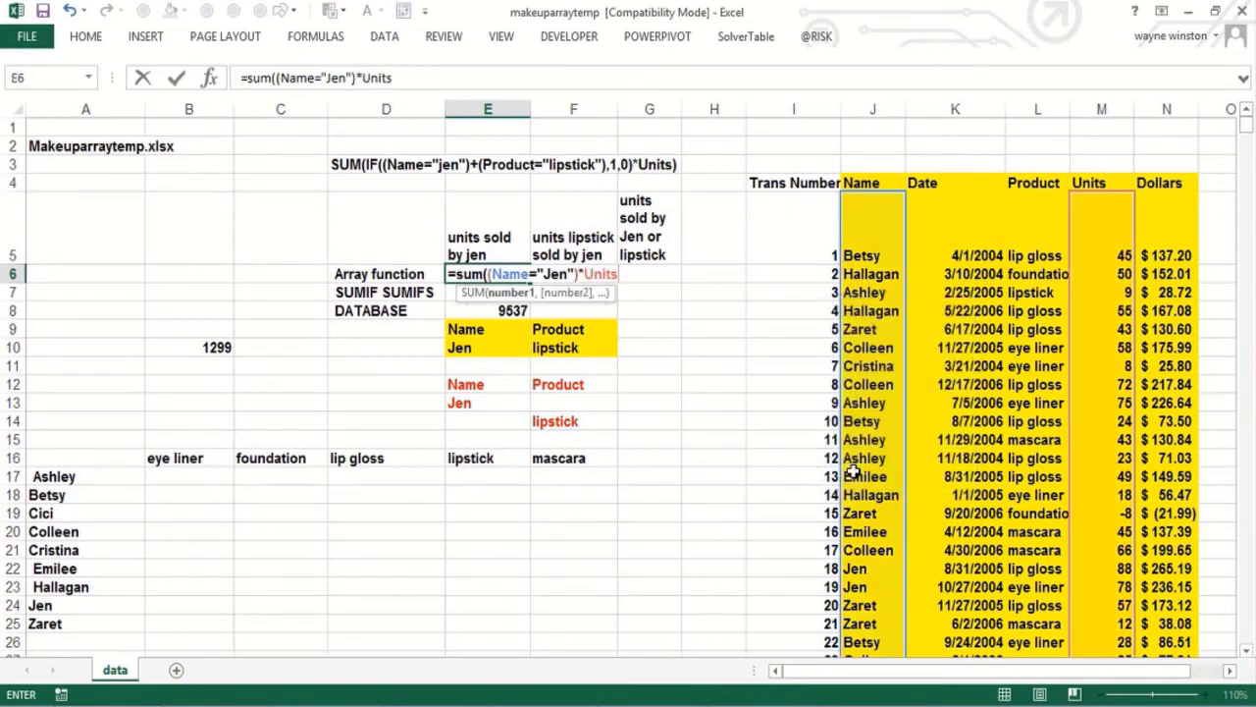
pyautogui.write(')')
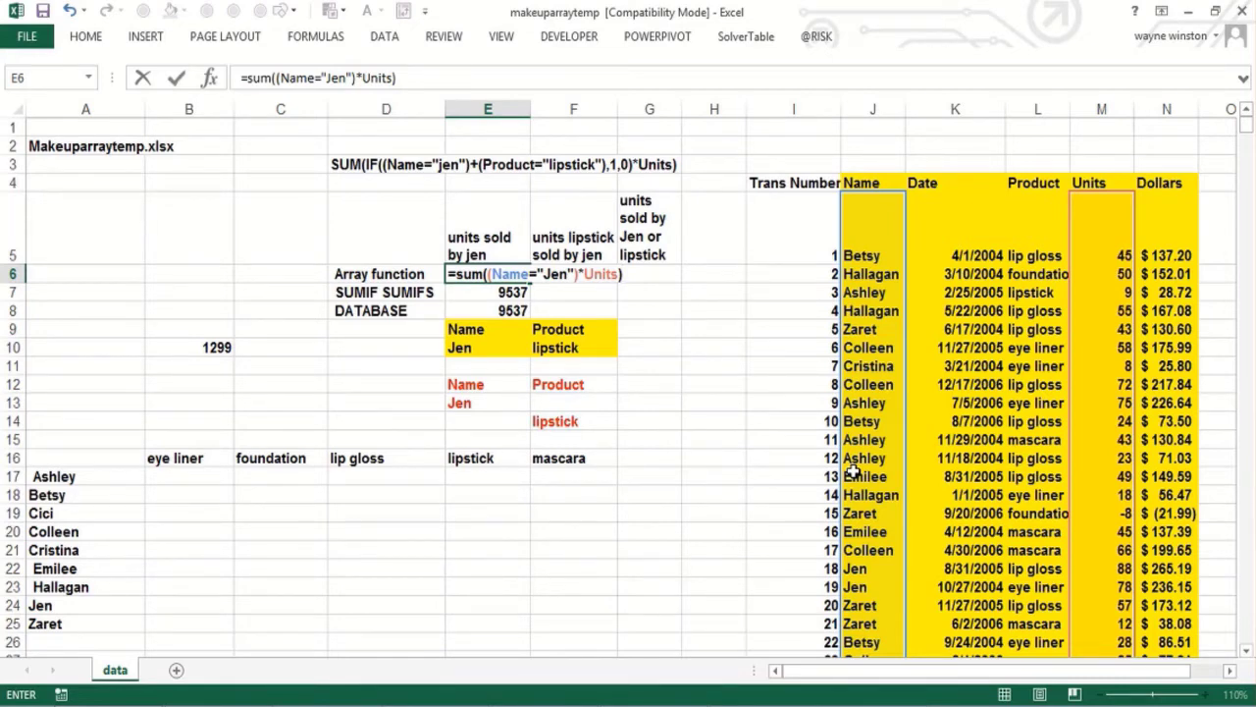
pyautogui.hotkey('ctrl', 'shift', 'Return')
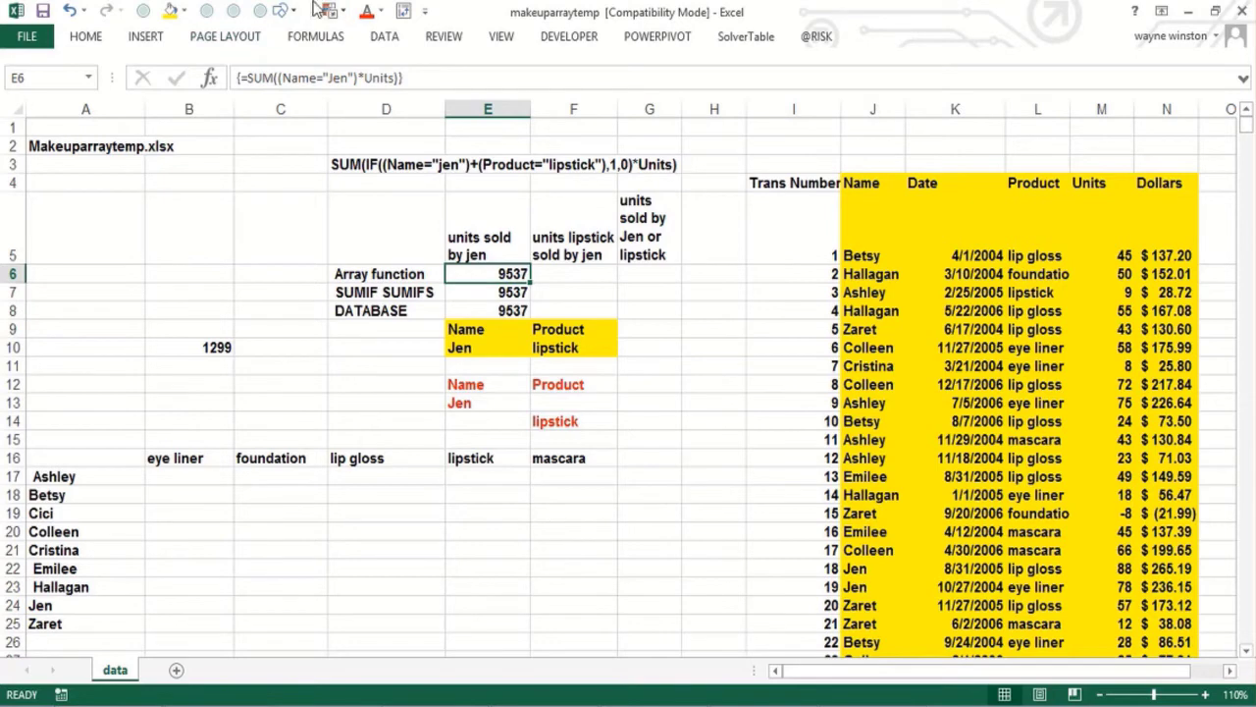
# Evaluate the array formula in E6 one stage at a time through to its final value, and close the evaluation
pyautogui.click(319, 47)
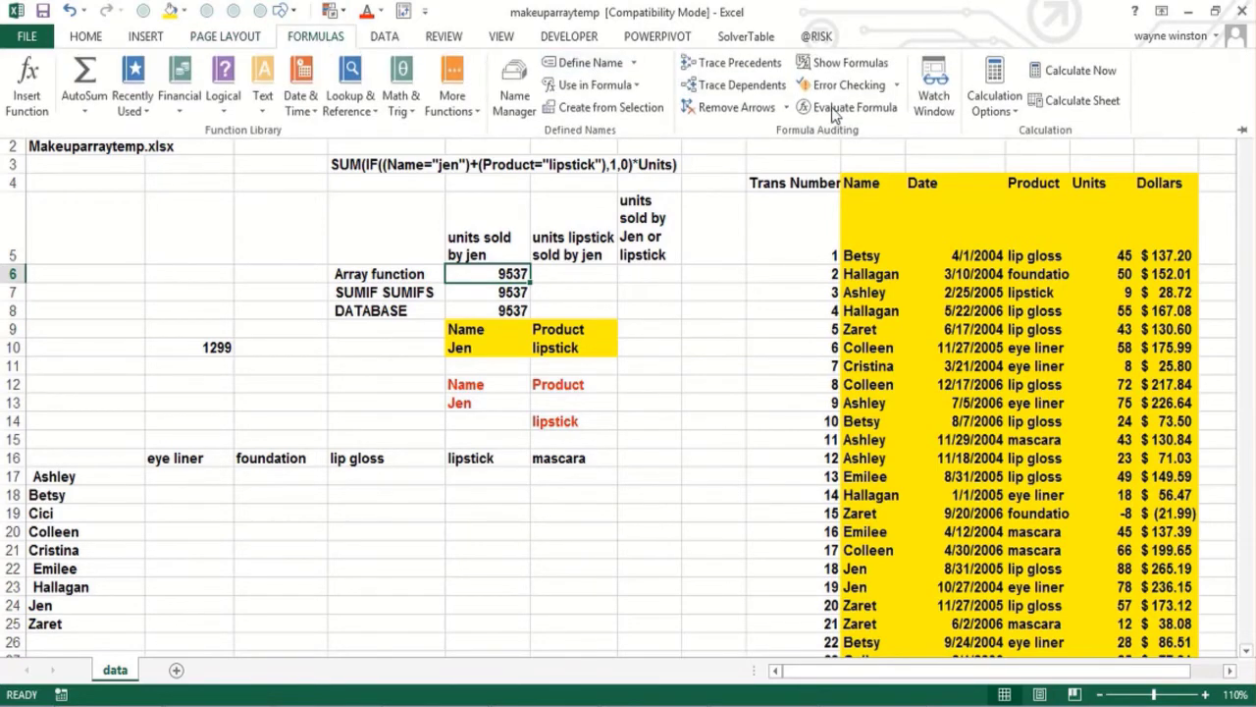
pyautogui.click(850, 108)
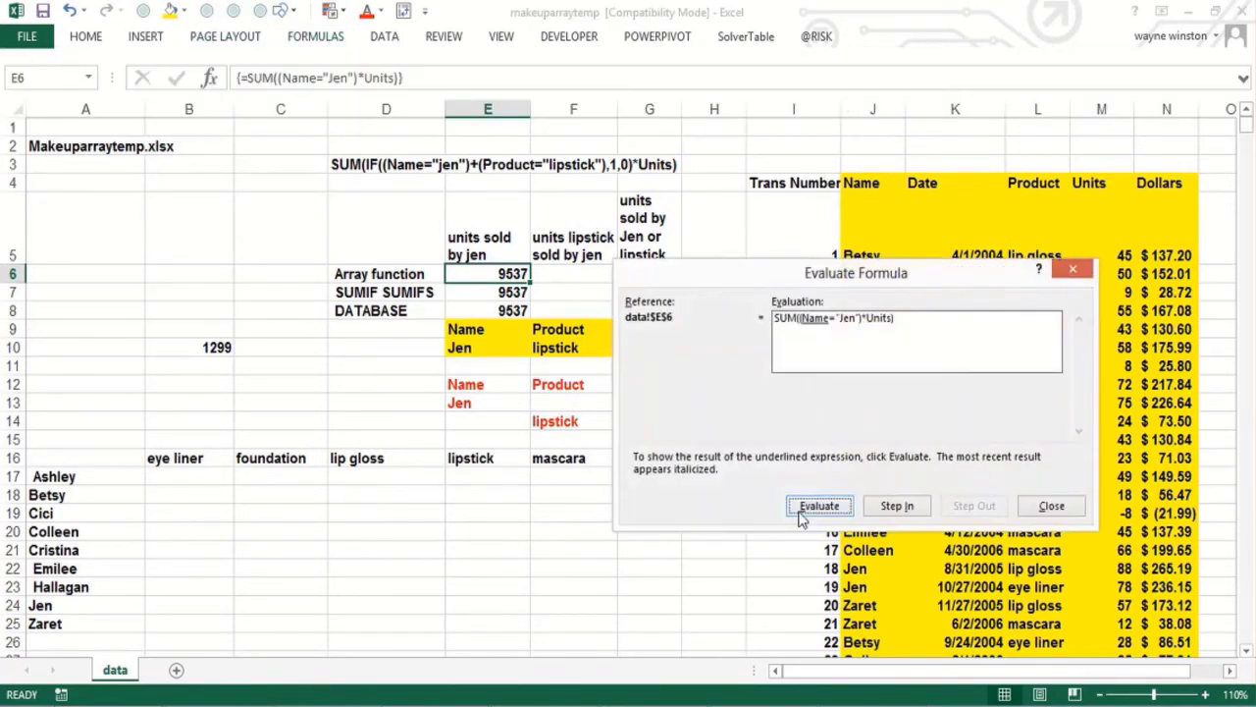
pyautogui.click(814, 508)
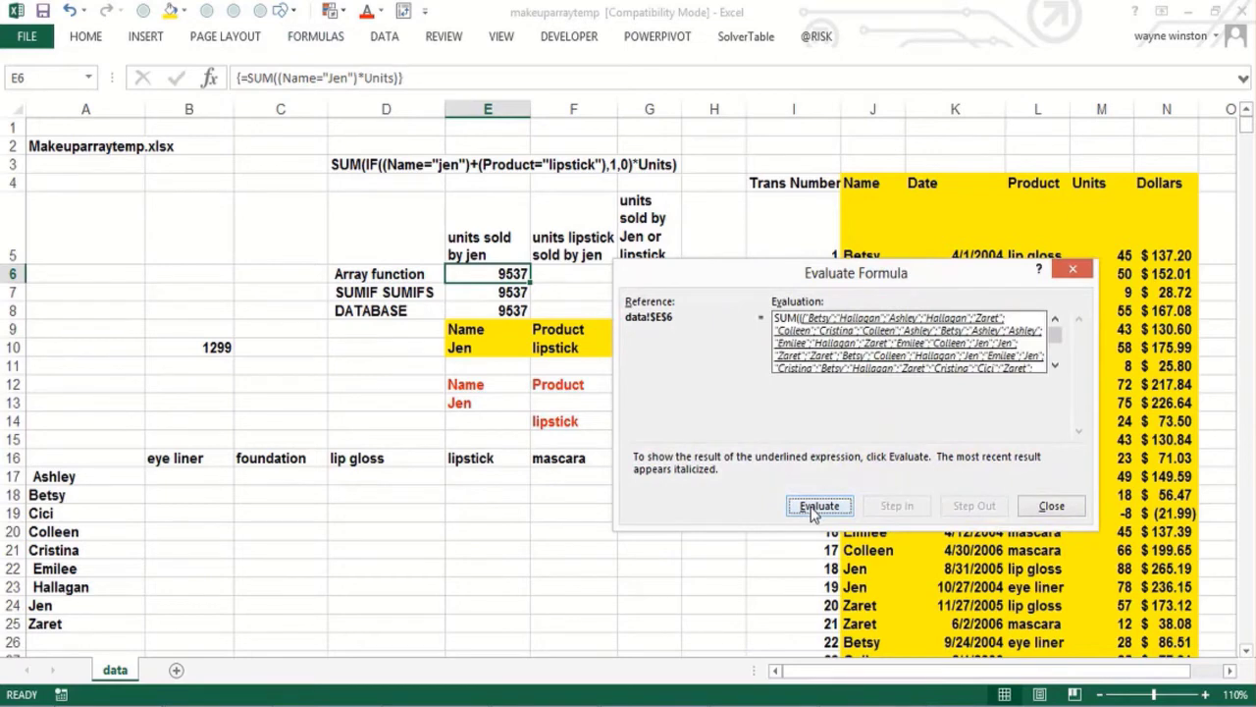
pyautogui.click(819, 507)
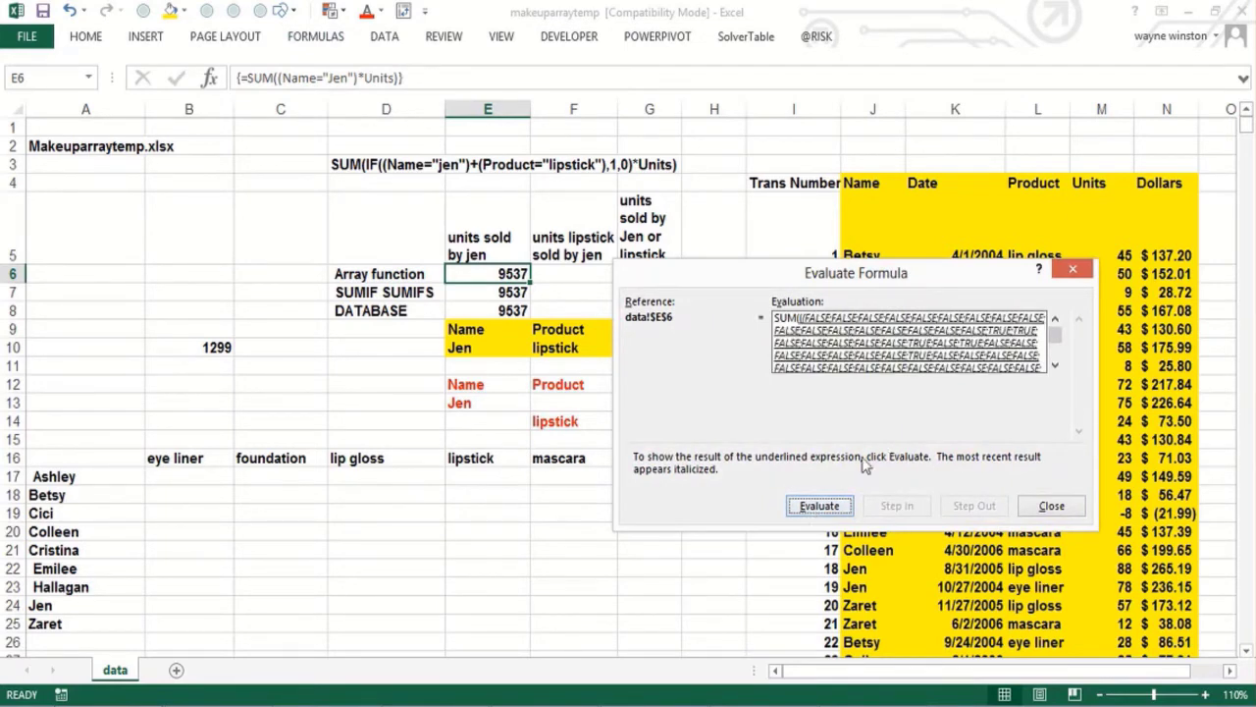
pyautogui.click(820, 507)
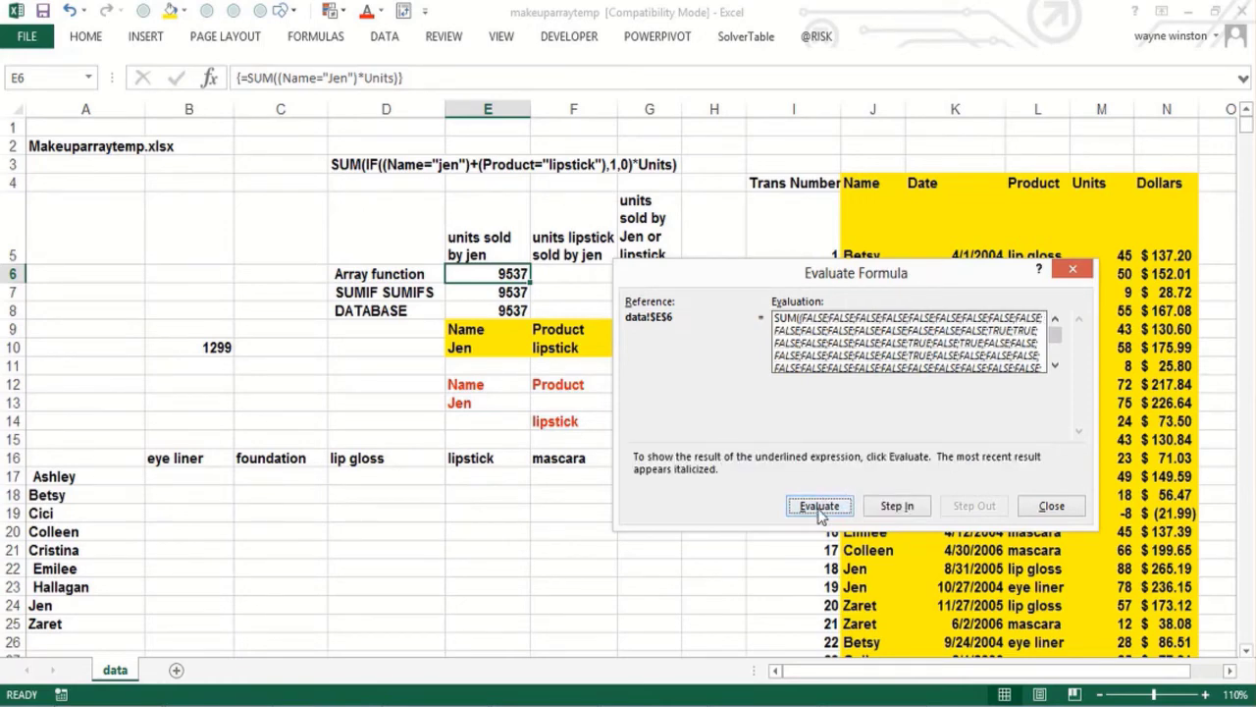
pyautogui.click(820, 506)
pyautogui.click(820, 507)
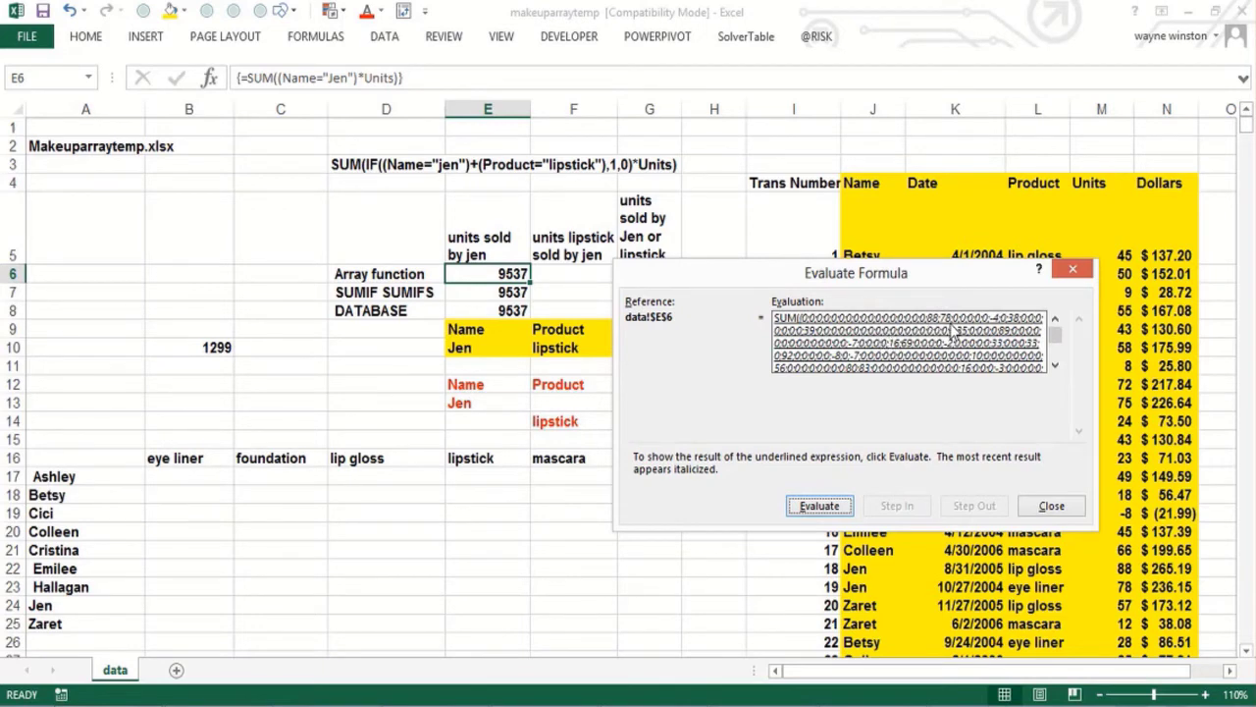
pyautogui.click(823, 507)
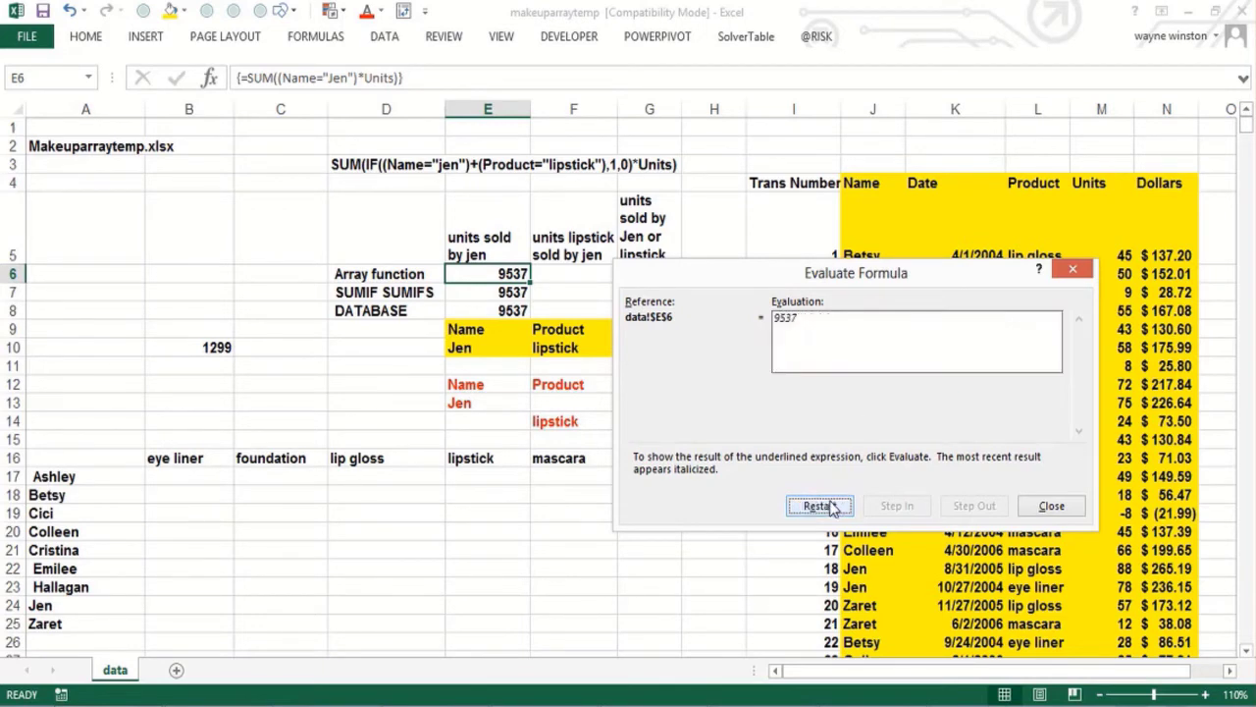
pyautogui.click(1073, 270)
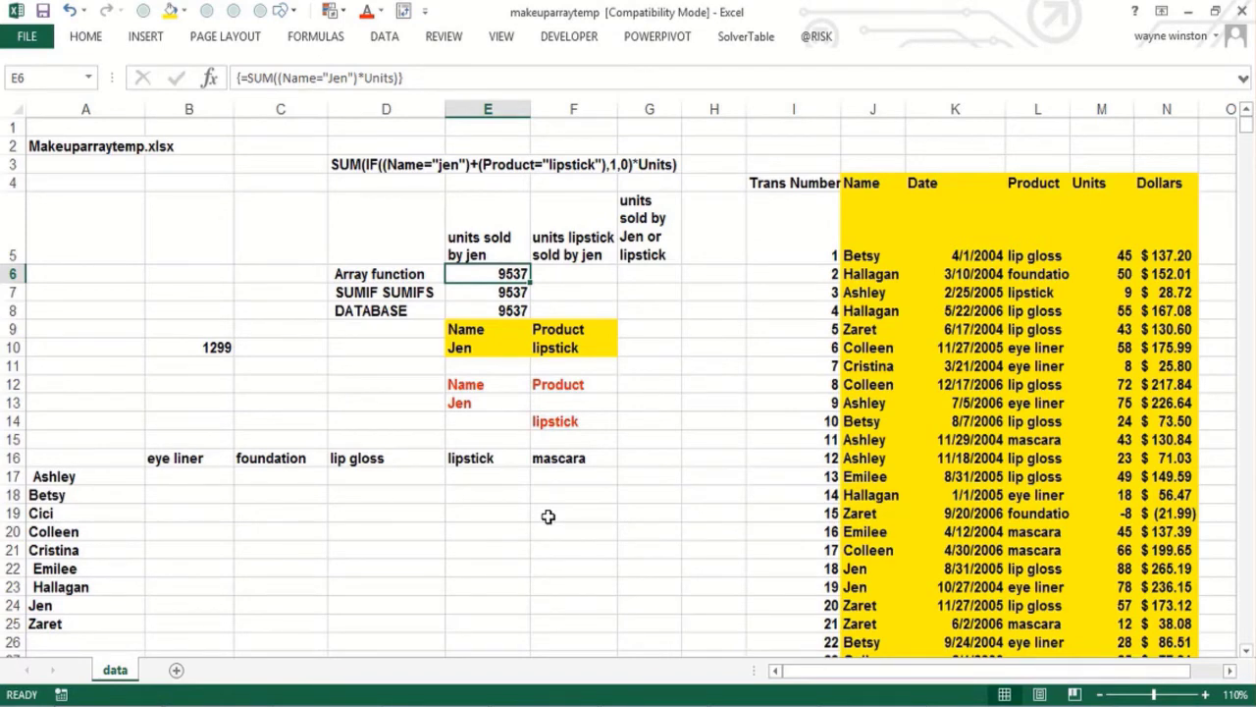
pyautogui.click(567, 275)
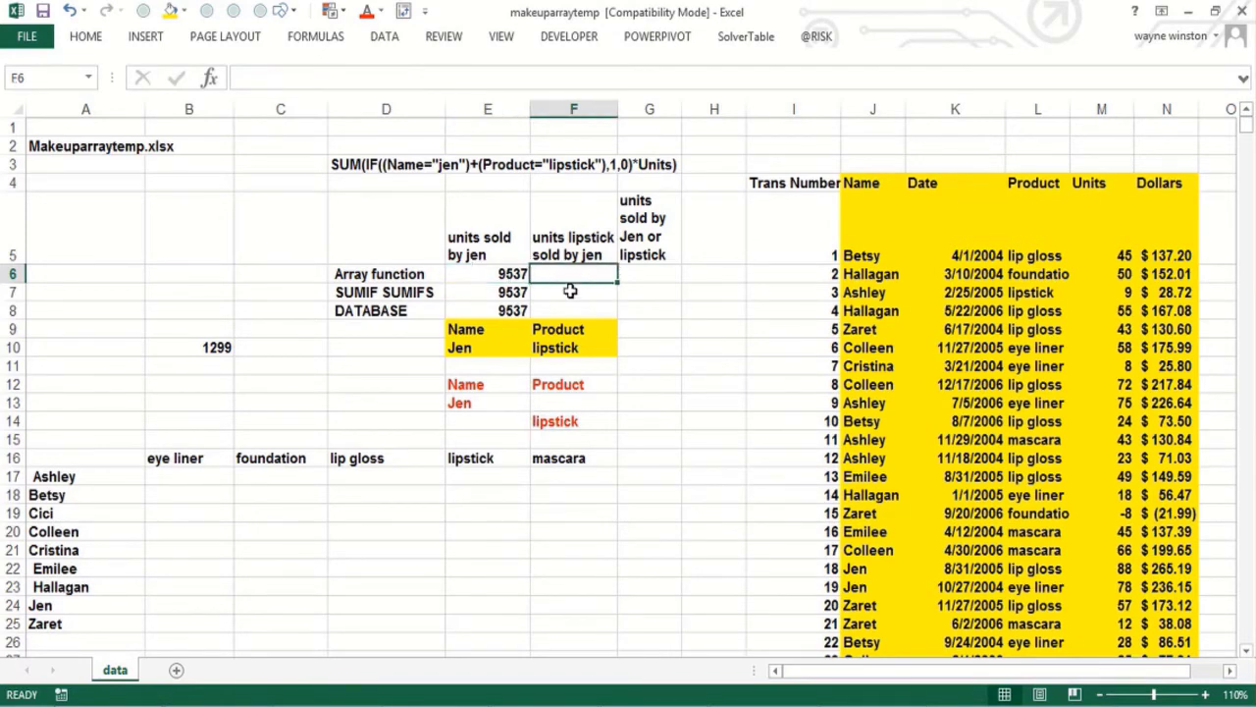
pyautogui.click(569, 292)
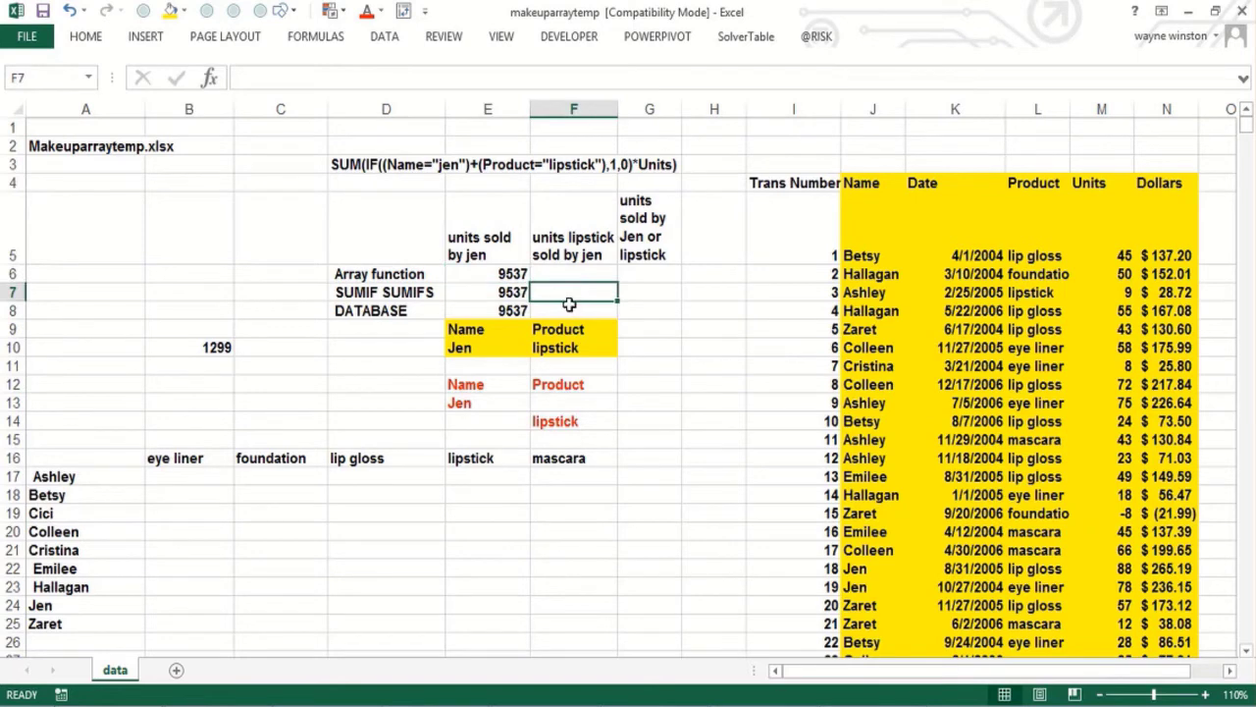
pyautogui.click(569, 307)
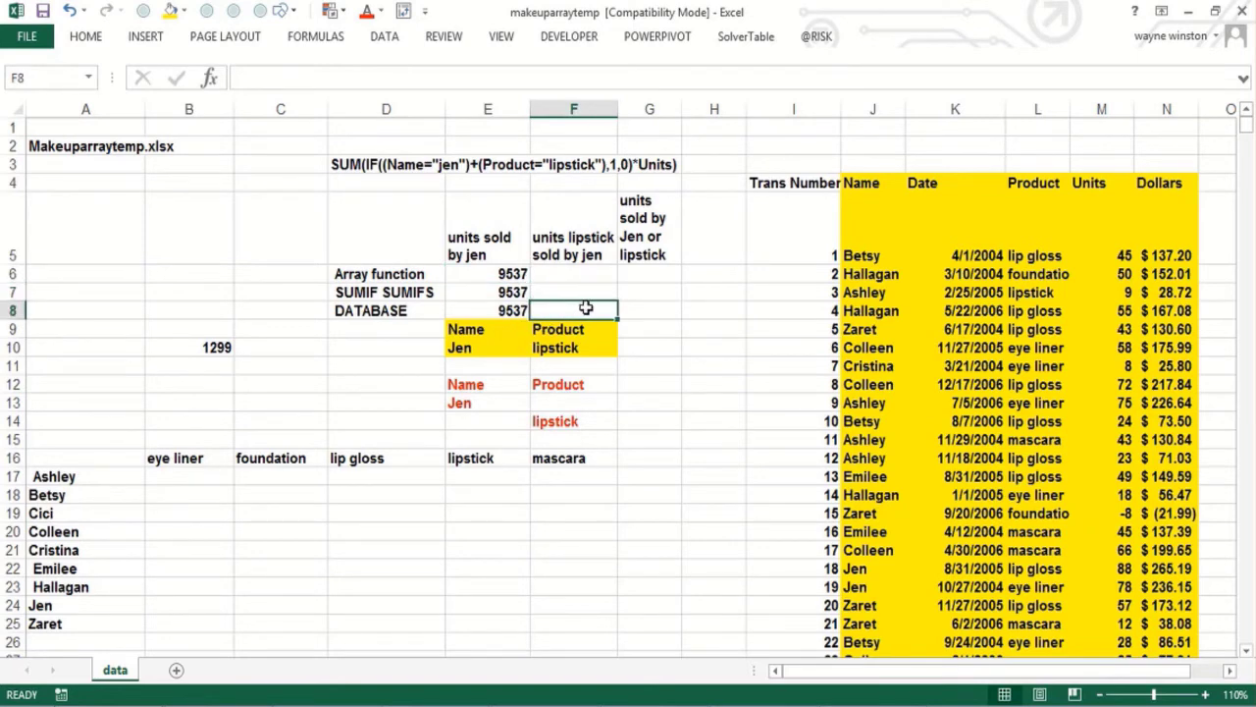
pyautogui.click(570, 275)
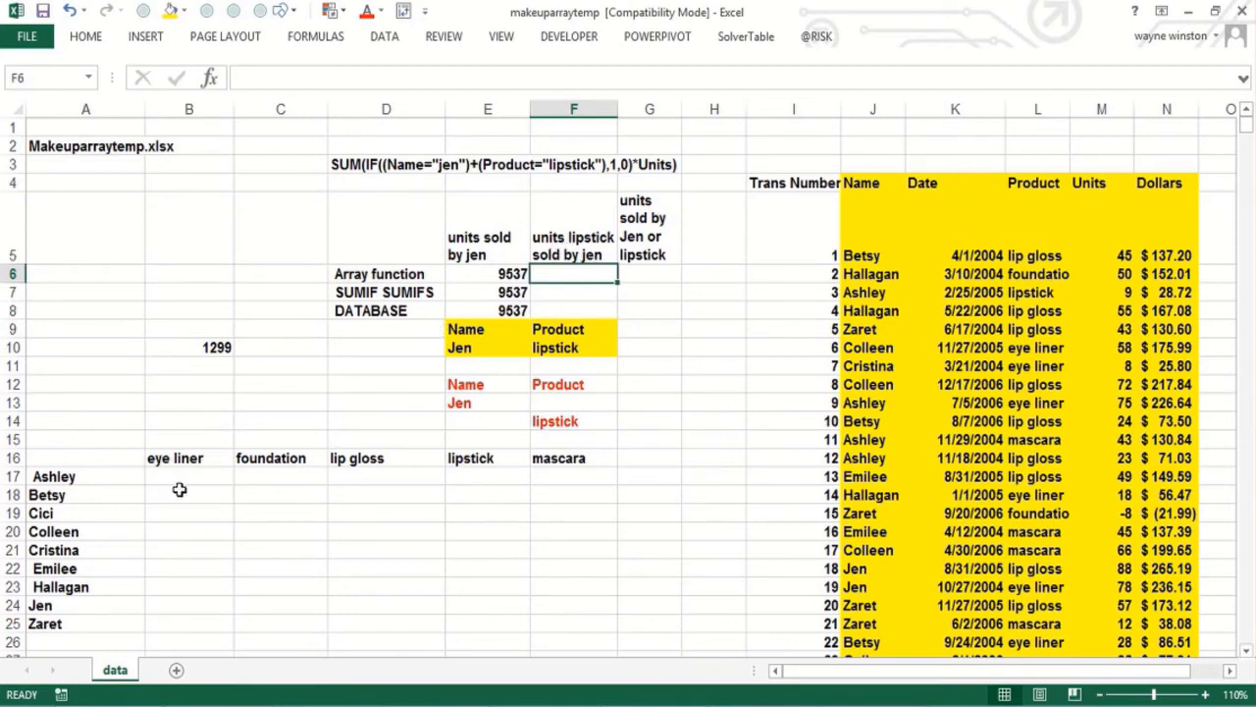
pyautogui.moveTo(184, 481); pyautogui.dragTo(553, 618)
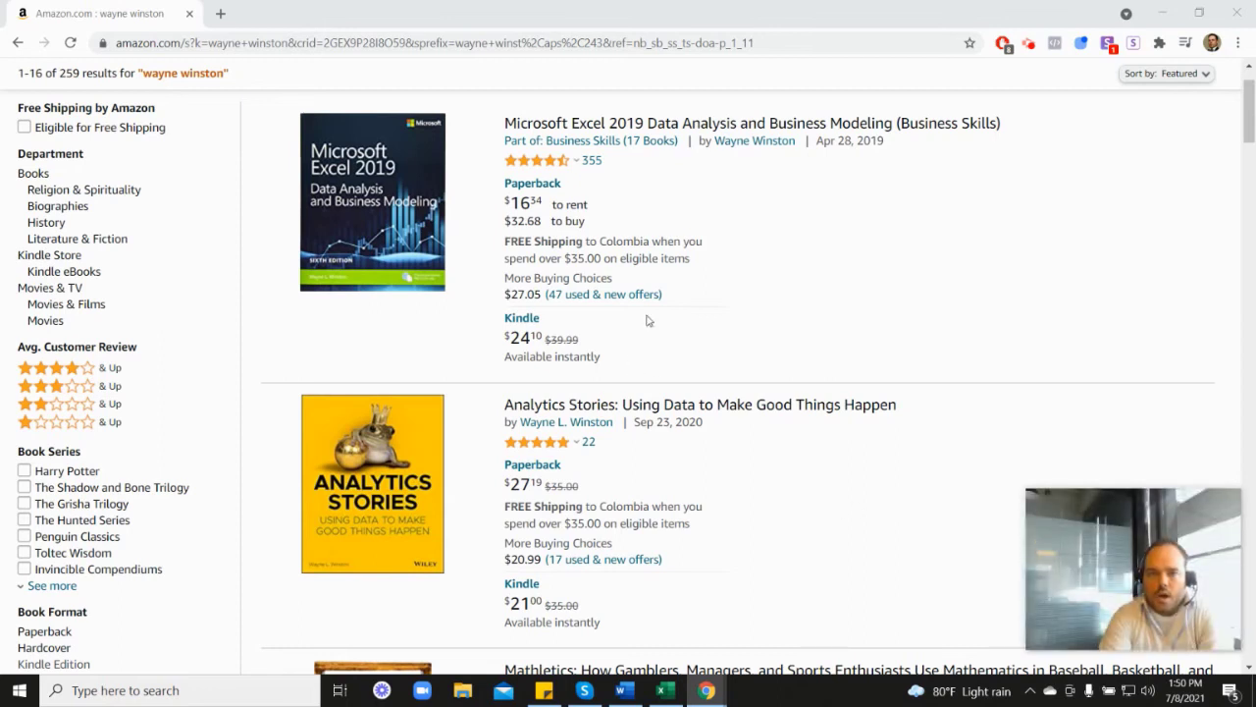
# In the Amazon search results in the browser, look through the author's books and inspect the rating breakdown of Marketing Analytics
pyautogui.moveTo(539, 170)
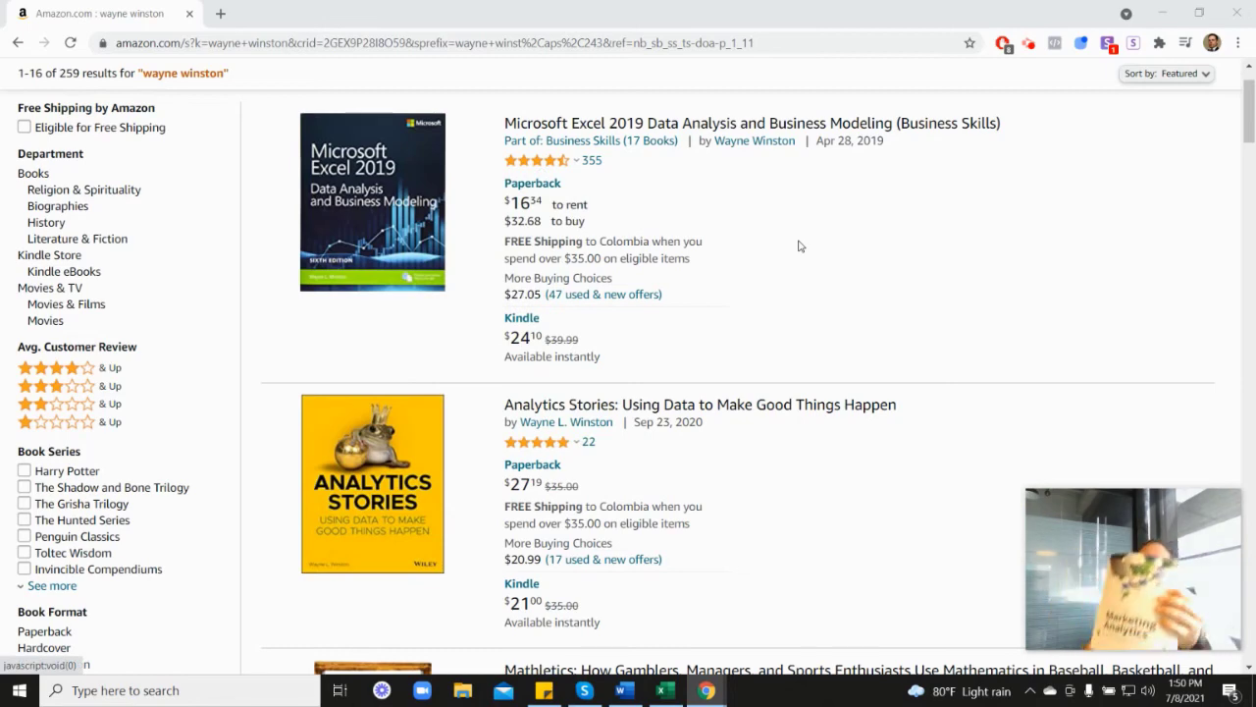
pyautogui.scroll(-5, 1099, 401)
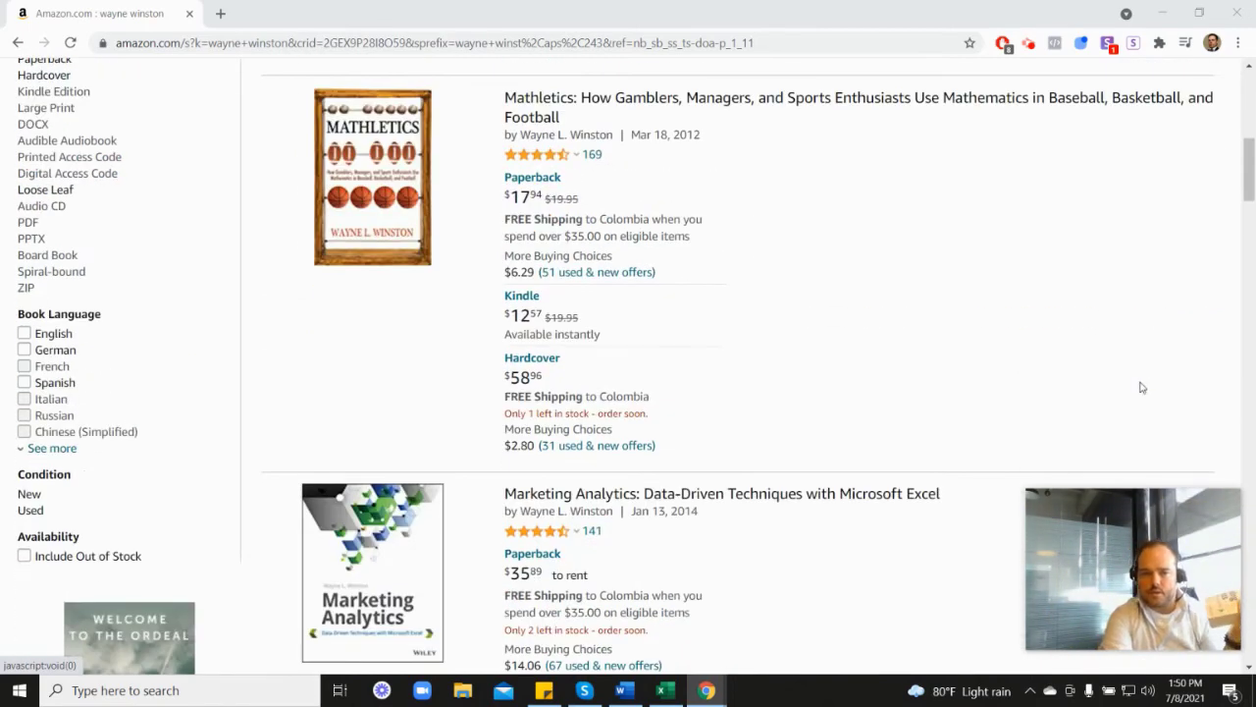
pyautogui.scroll(-2, 631, 485)
pyautogui.moveTo(556, 369)
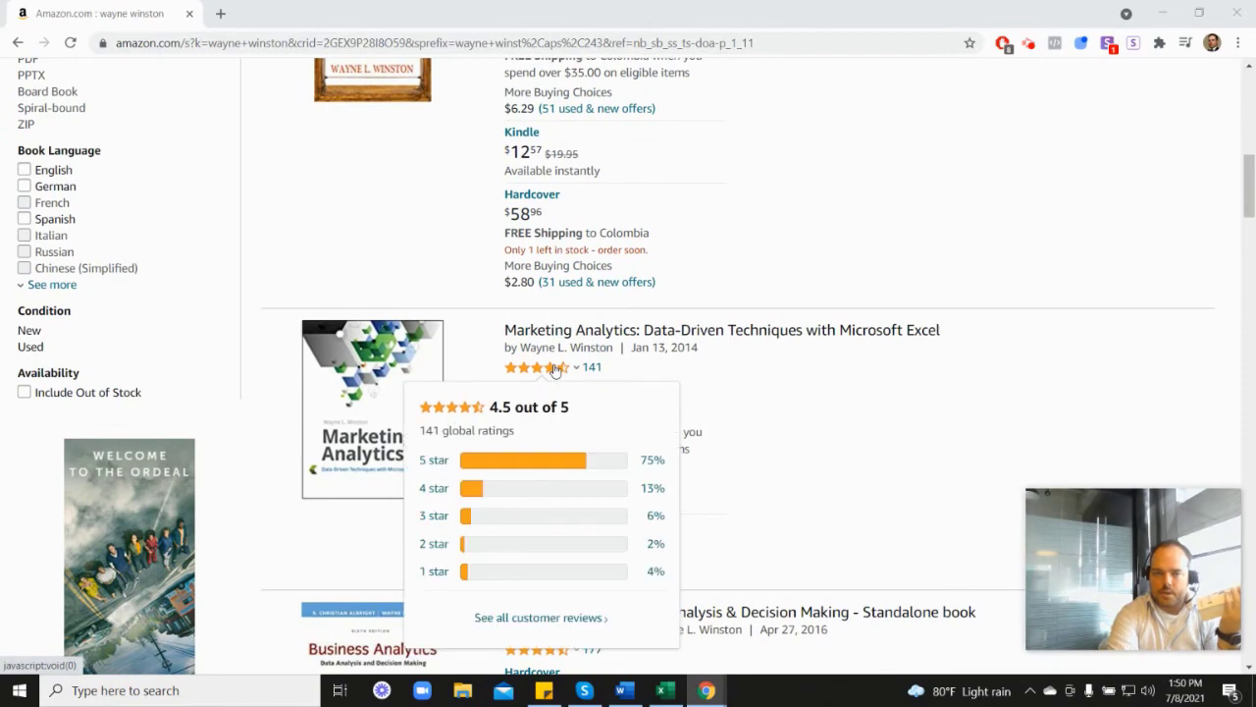
pyautogui.scroll(5, 731, 371)
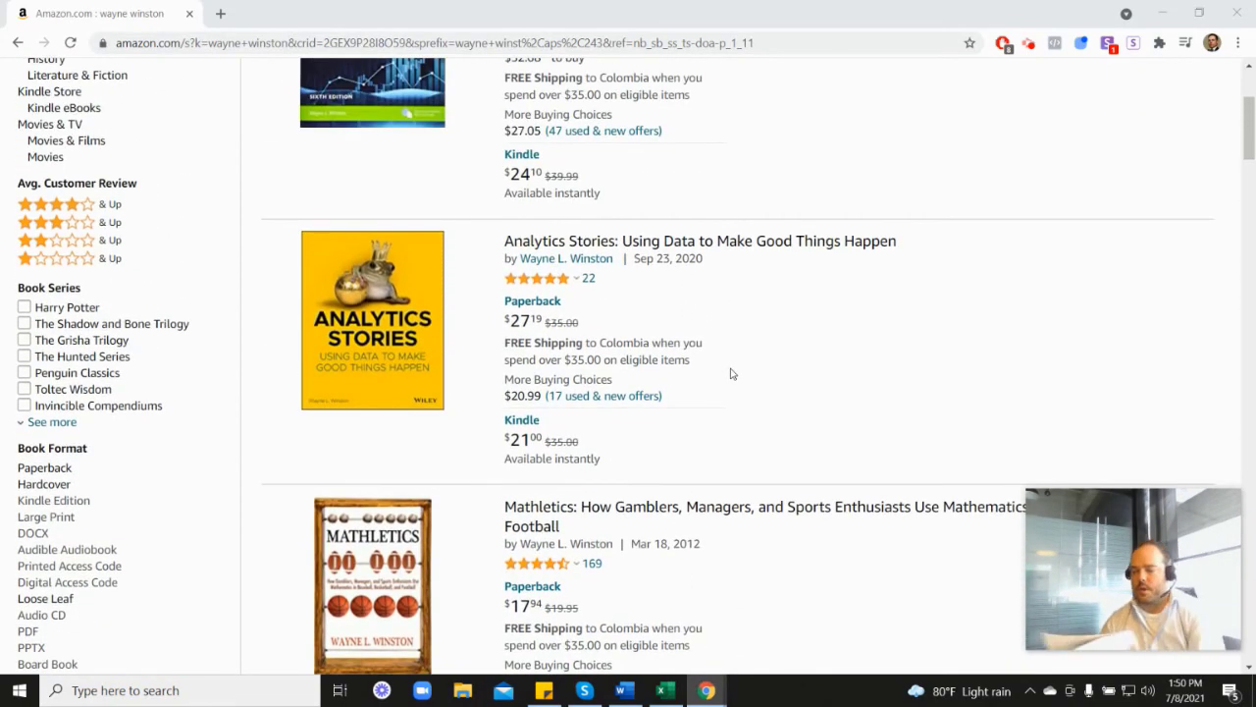